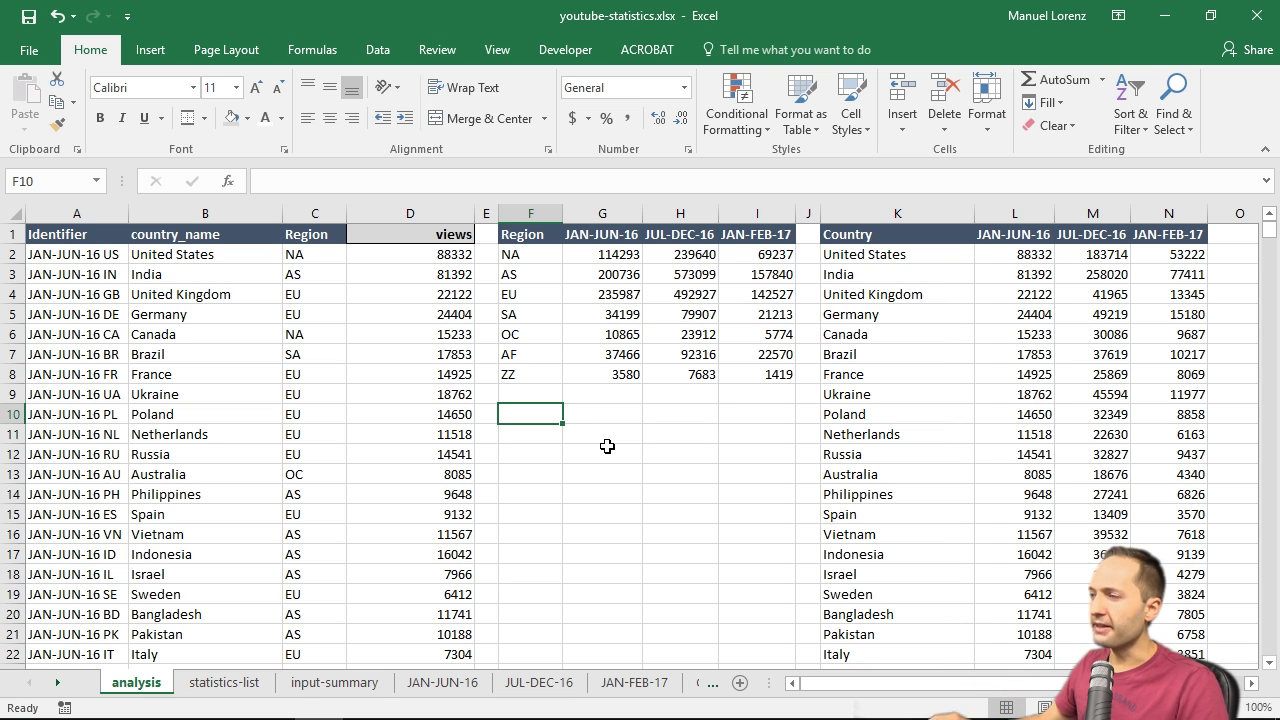
- Add two new worksheets and move them together in front of the analysis sheet
left_click(740, 683)
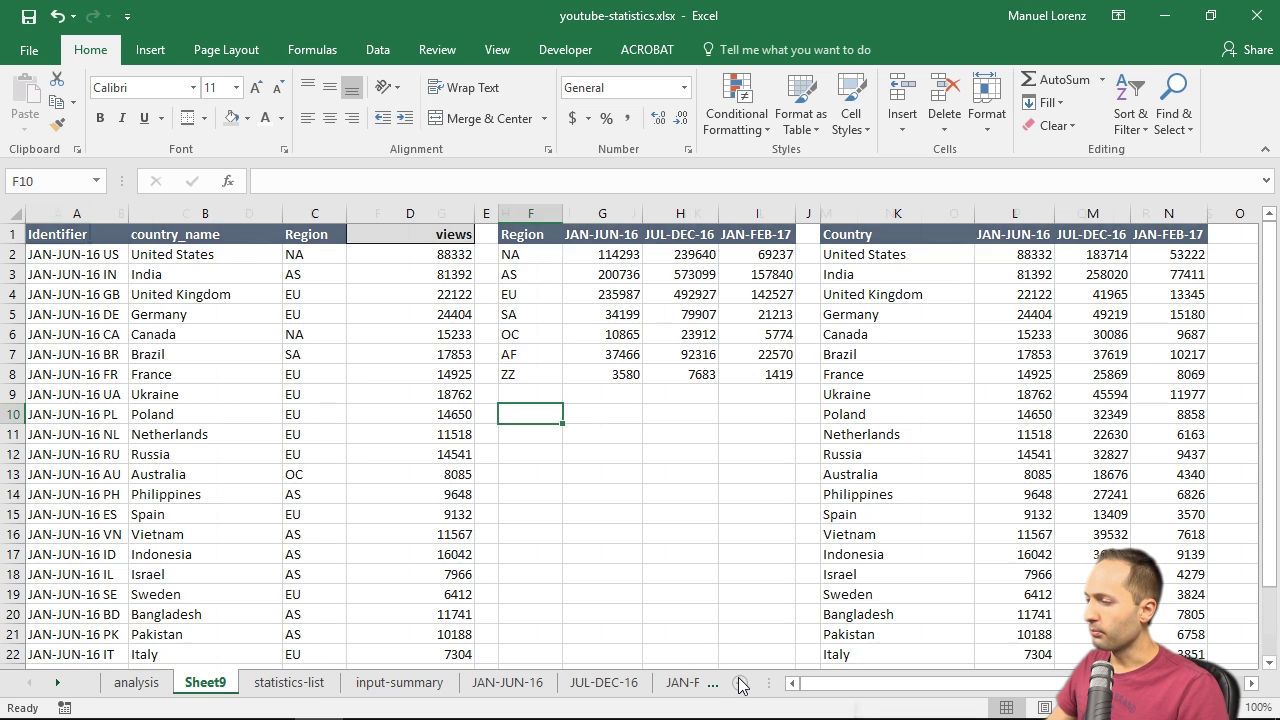
left_click(740, 683)
left_click(205, 682, "ctrl")
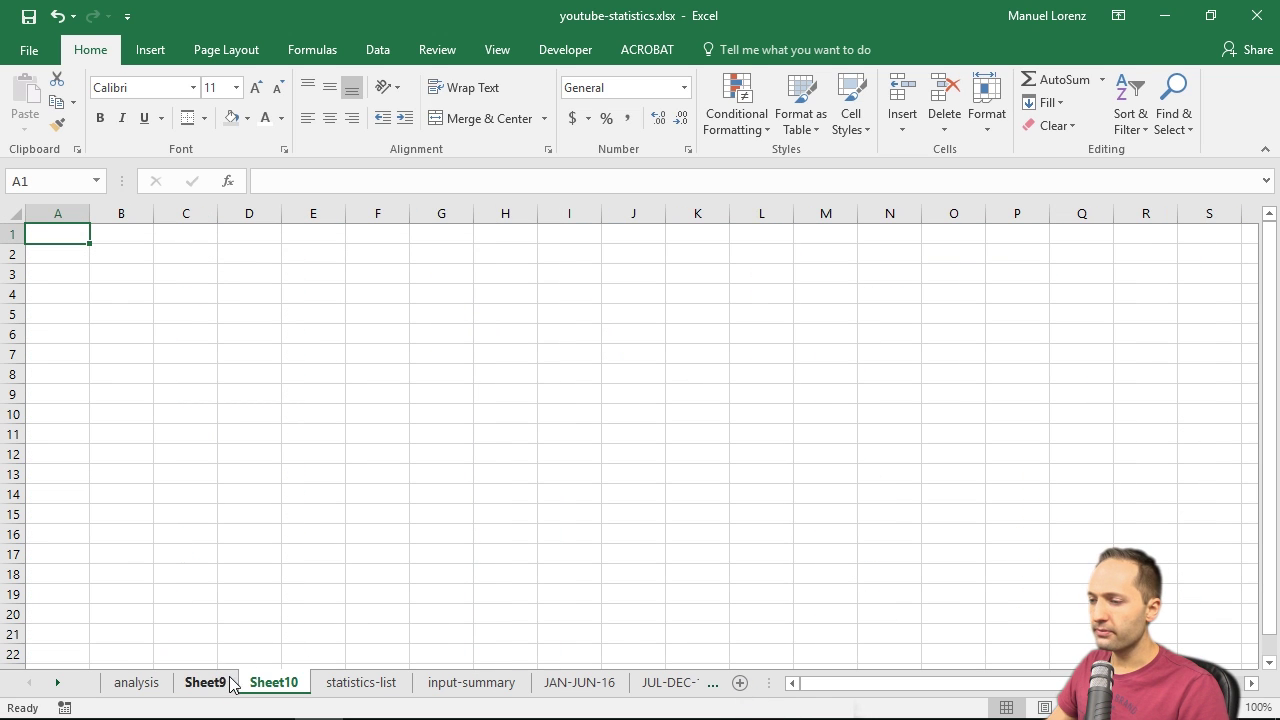
left_click_drag(268, 684, 130, 684)
- Rename the first new worksheet as output-regions
double_click(137, 684)
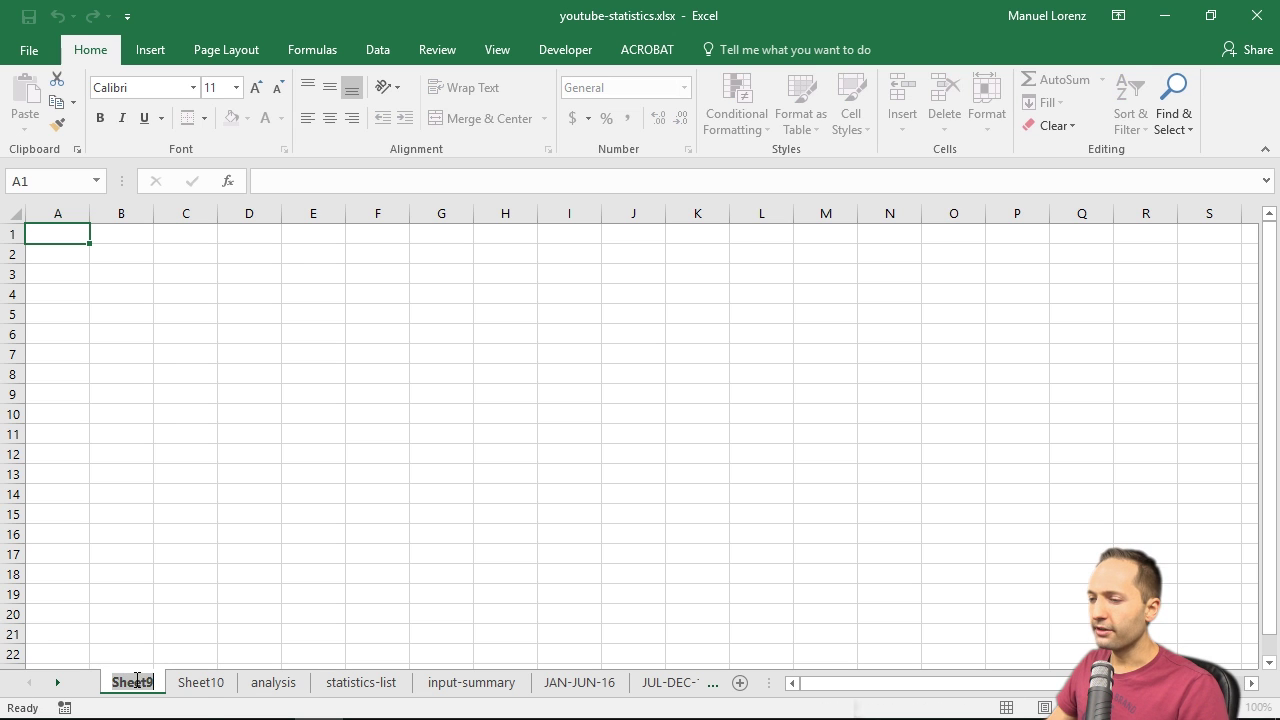
type("outpu")
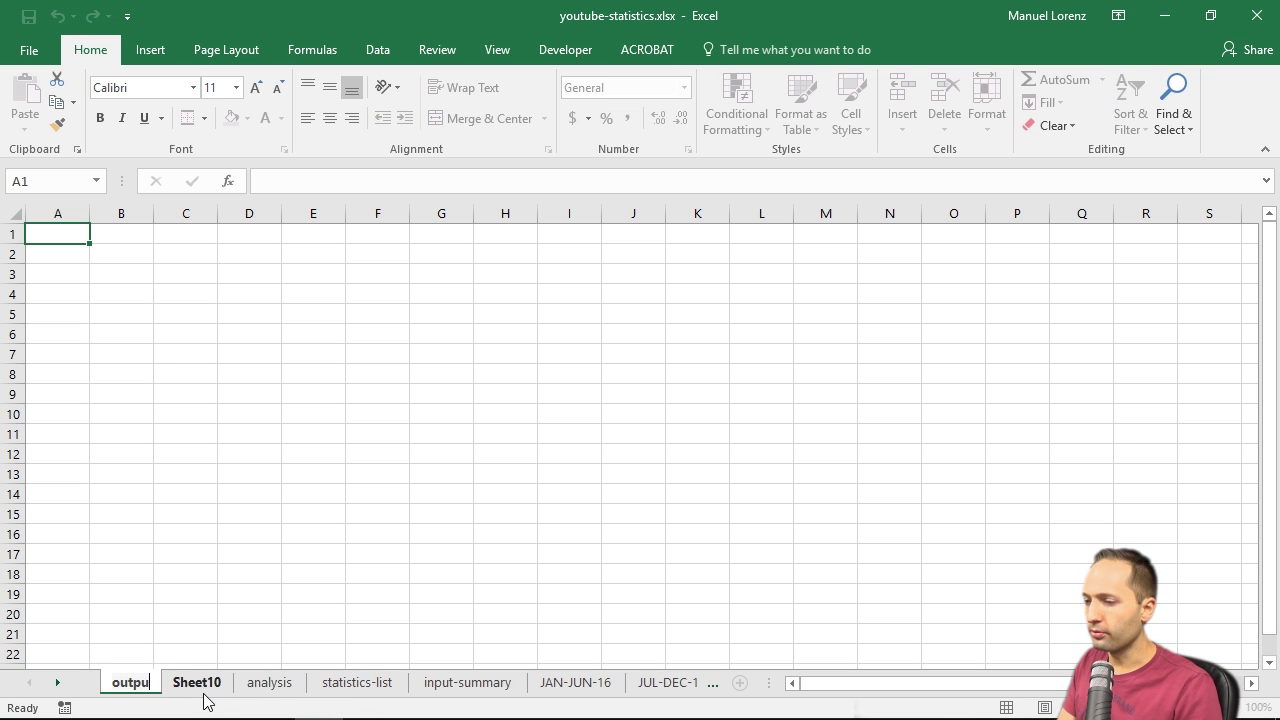
type("t-regions")
key("Return")
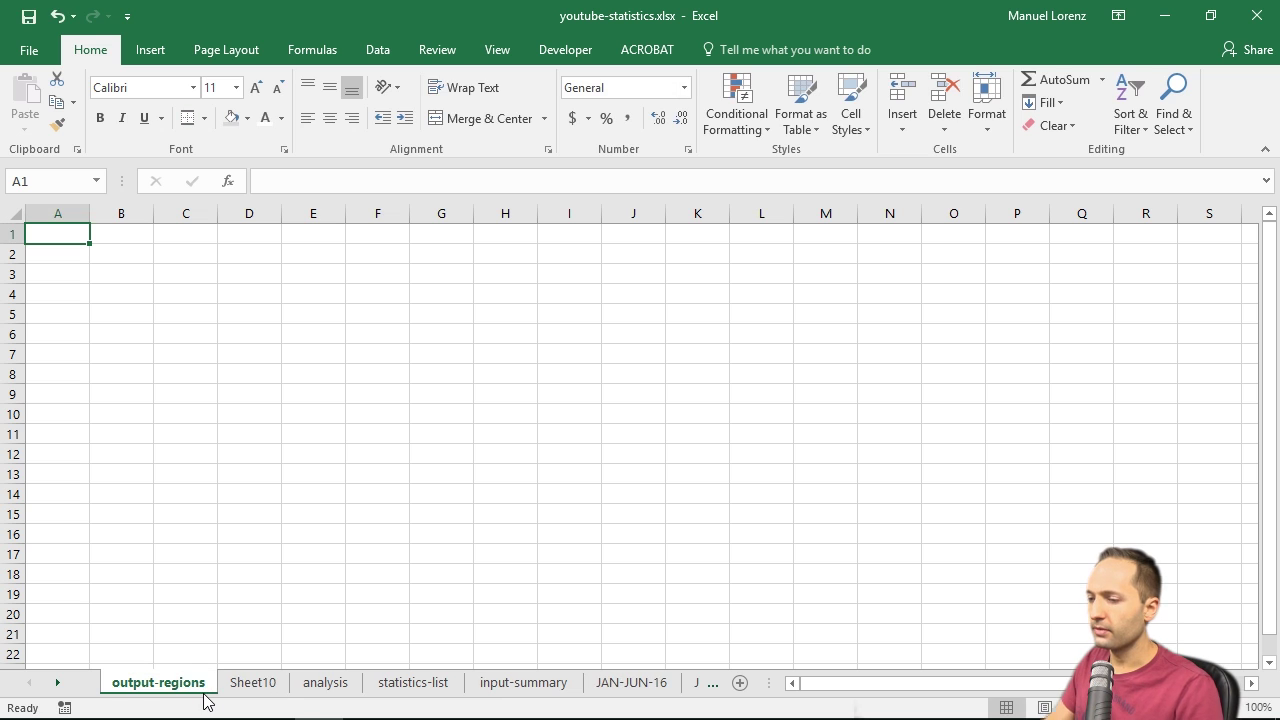
- Rename the second new worksheet as output-countries
left_click(245, 681)
double_click(245, 681)
type("o")
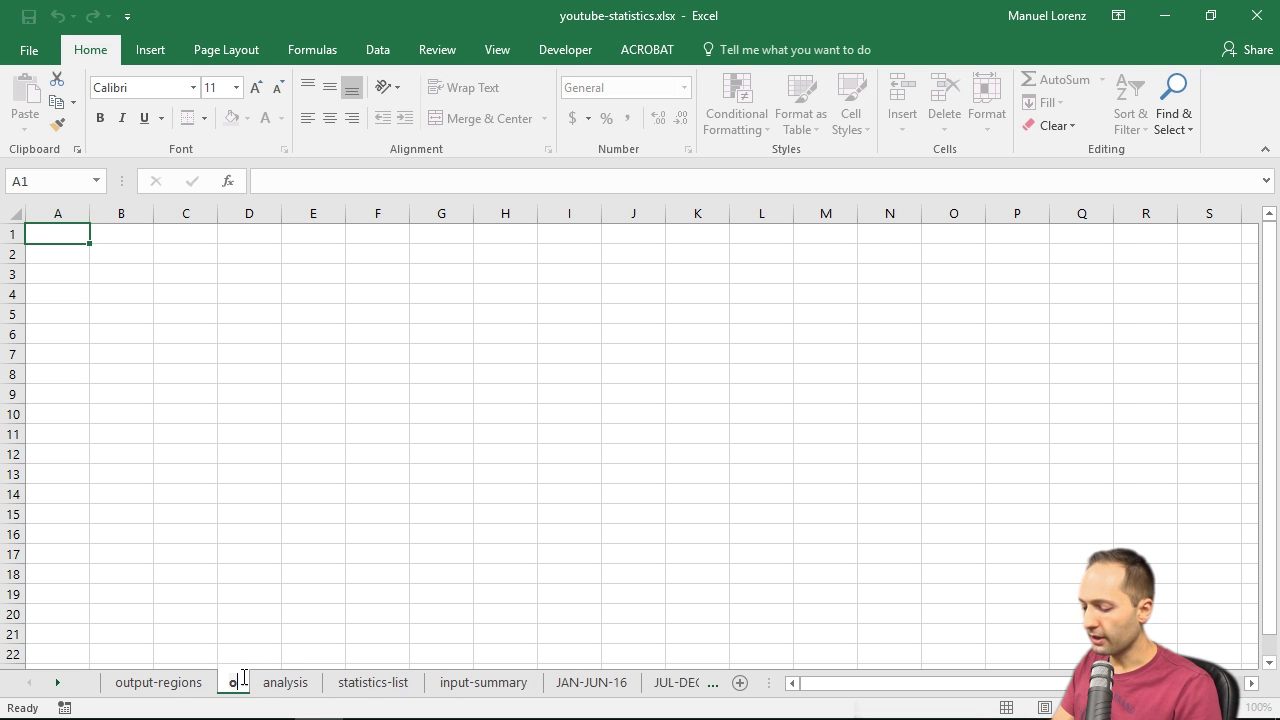
type("utput-cpun")
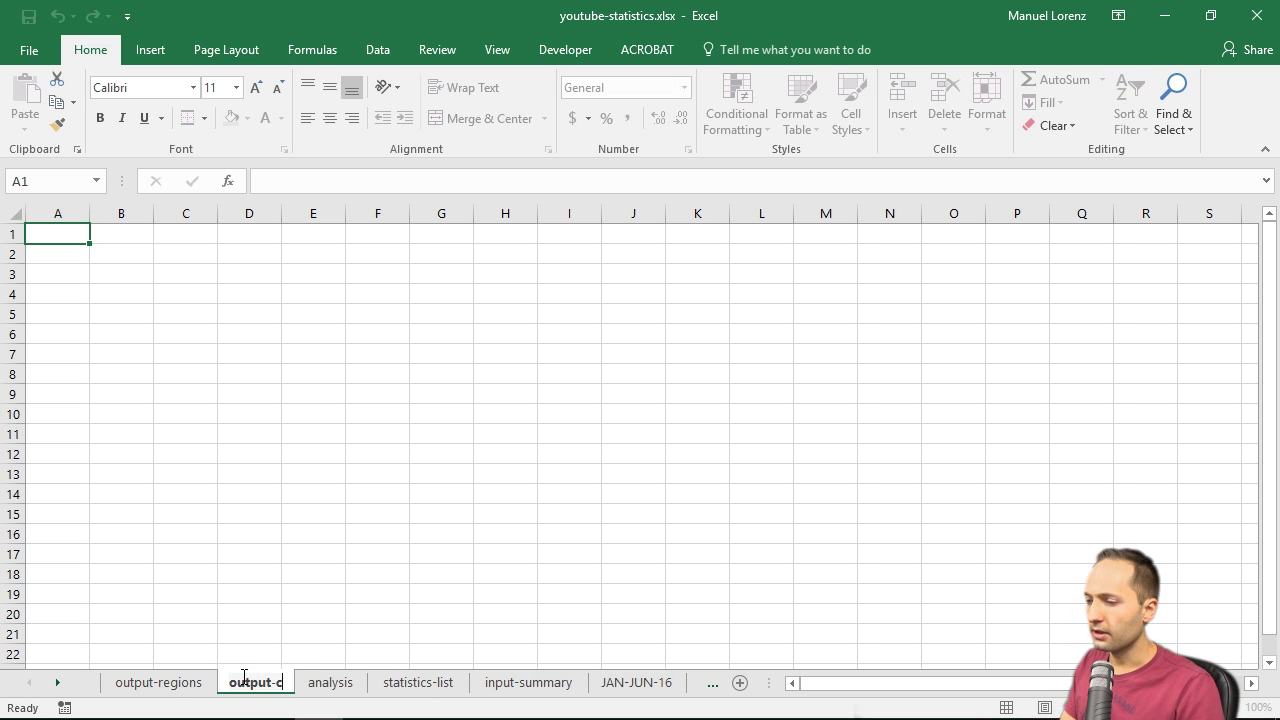
key("BackSpace")
key("BackSpace")
key("BackSpace")
type("ountries")
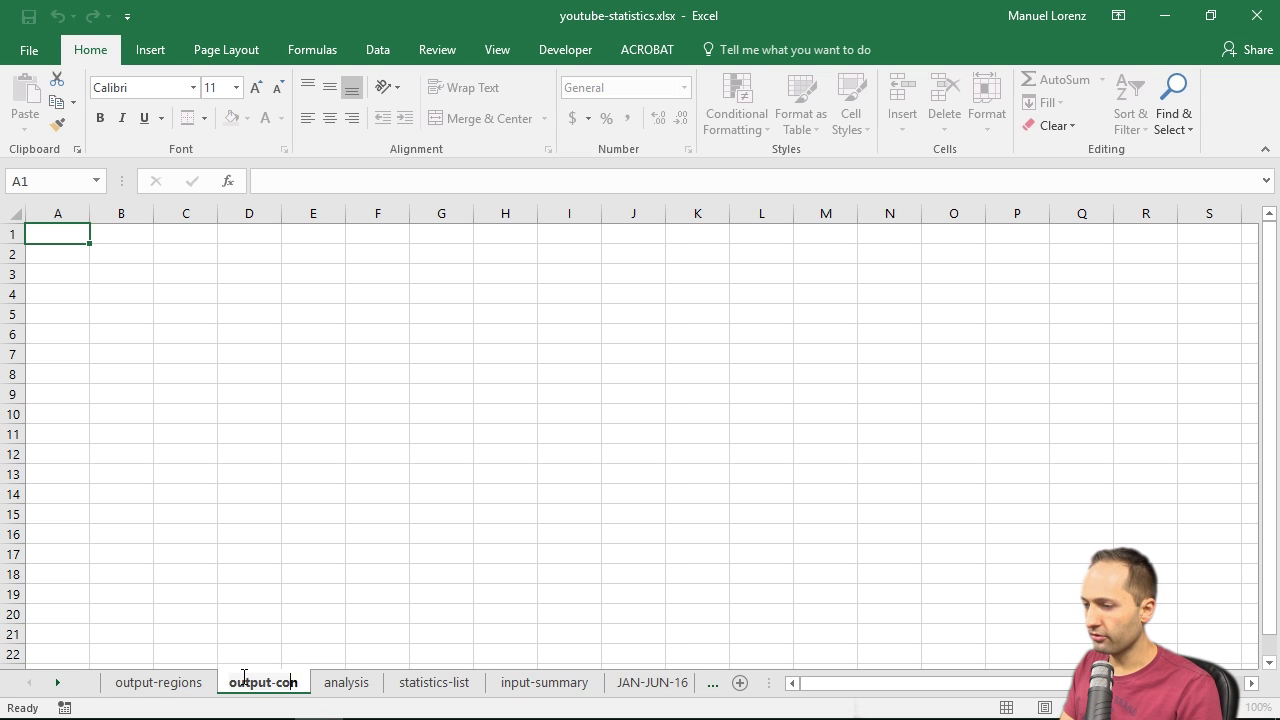
key("Return")
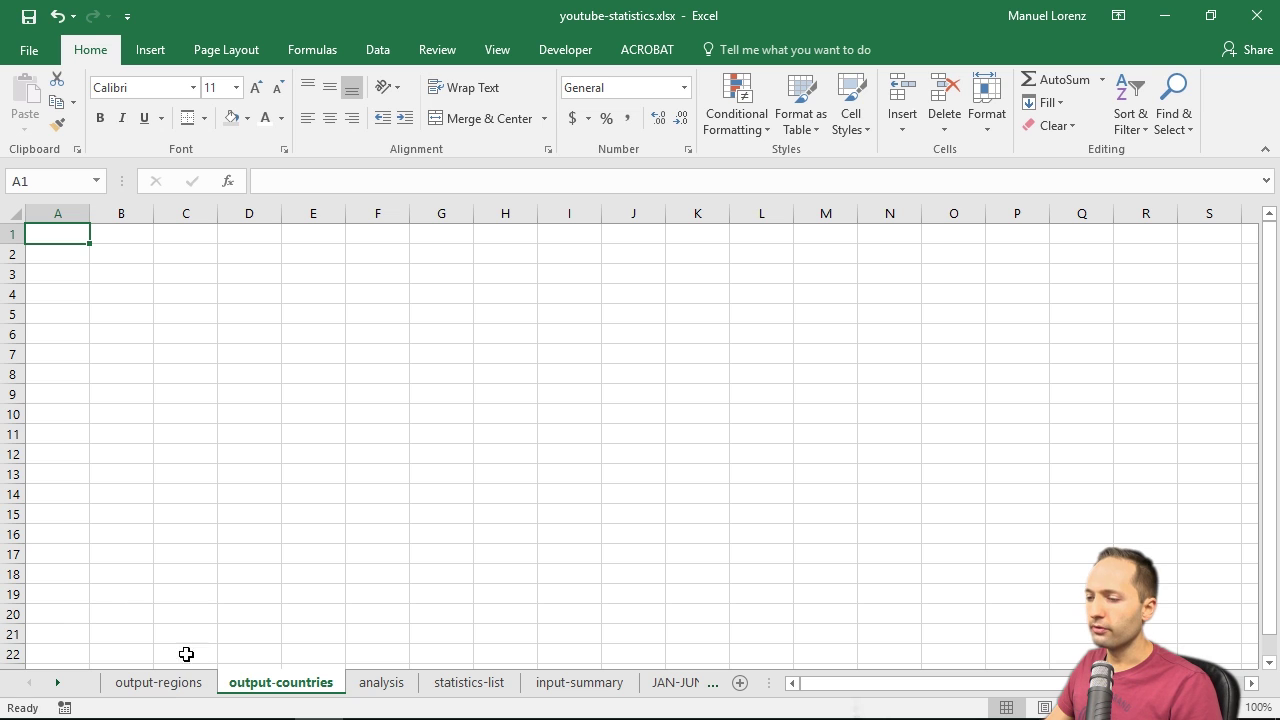
- Copy the region table F1:I8 from the analysis sheet and paste it as links starting at B3 of output-regions
left_click(168, 681)
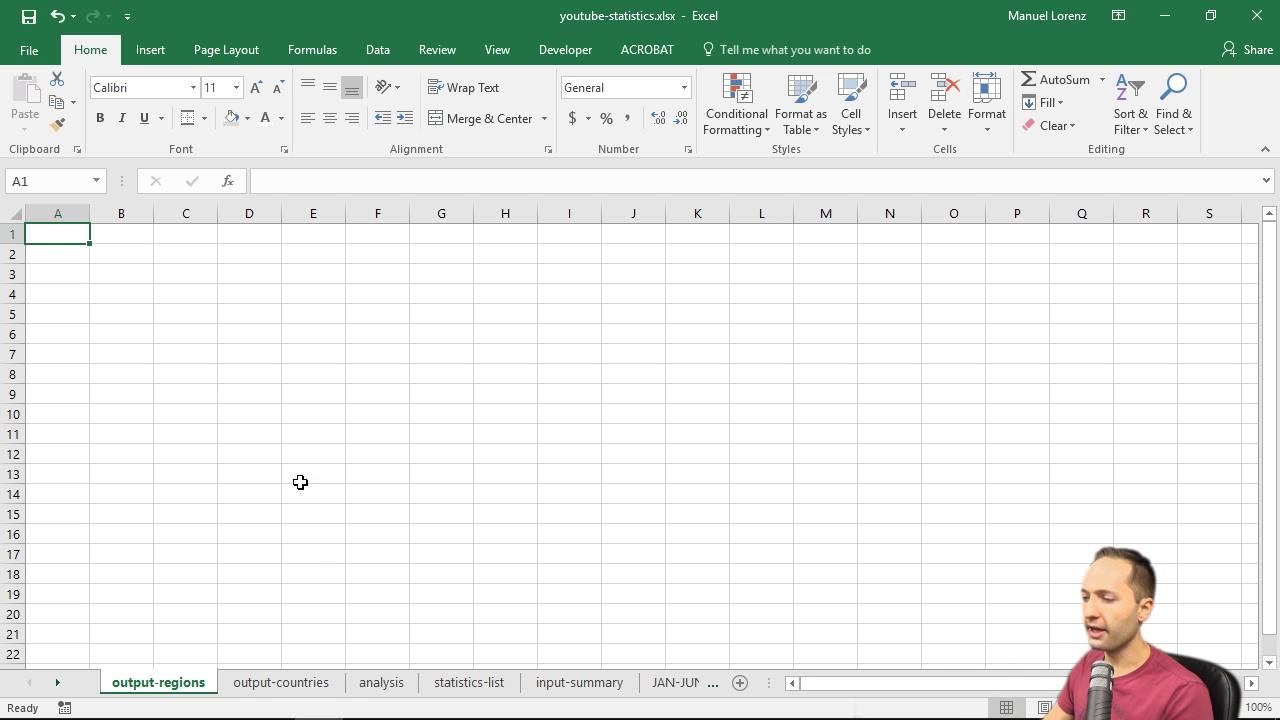
left_click(384, 682)
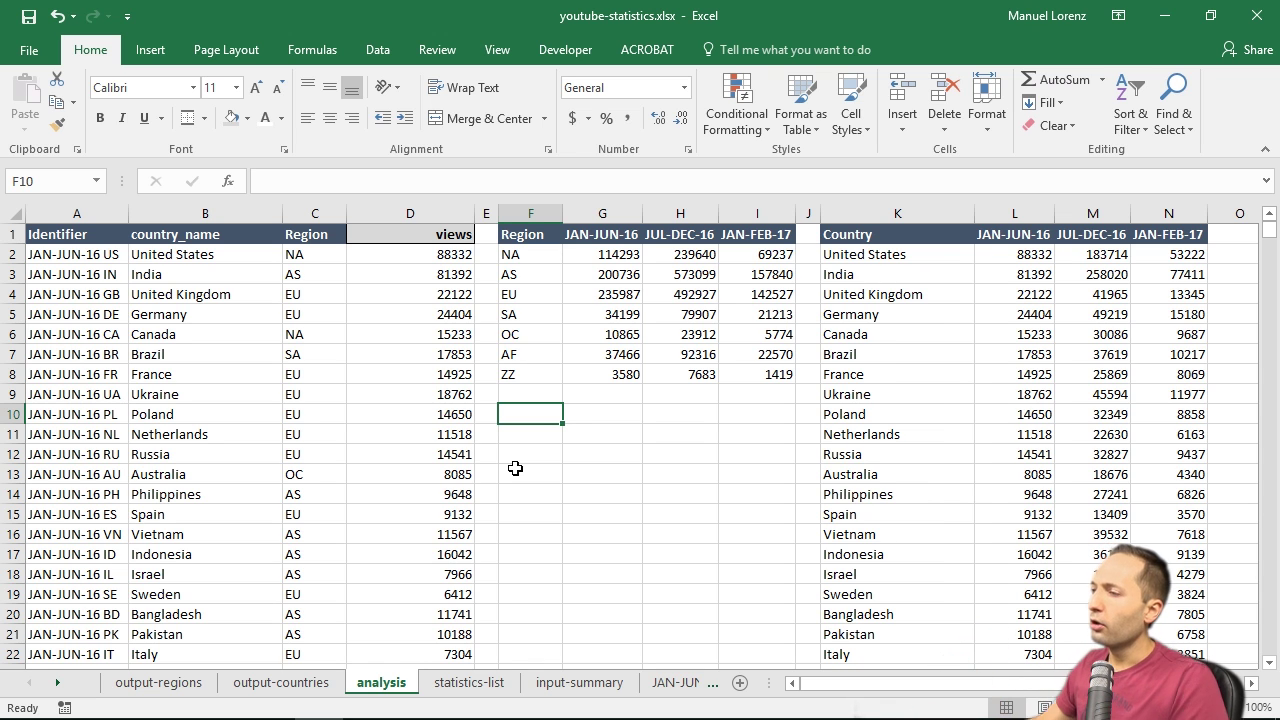
left_click_drag(516, 240, 755, 372)
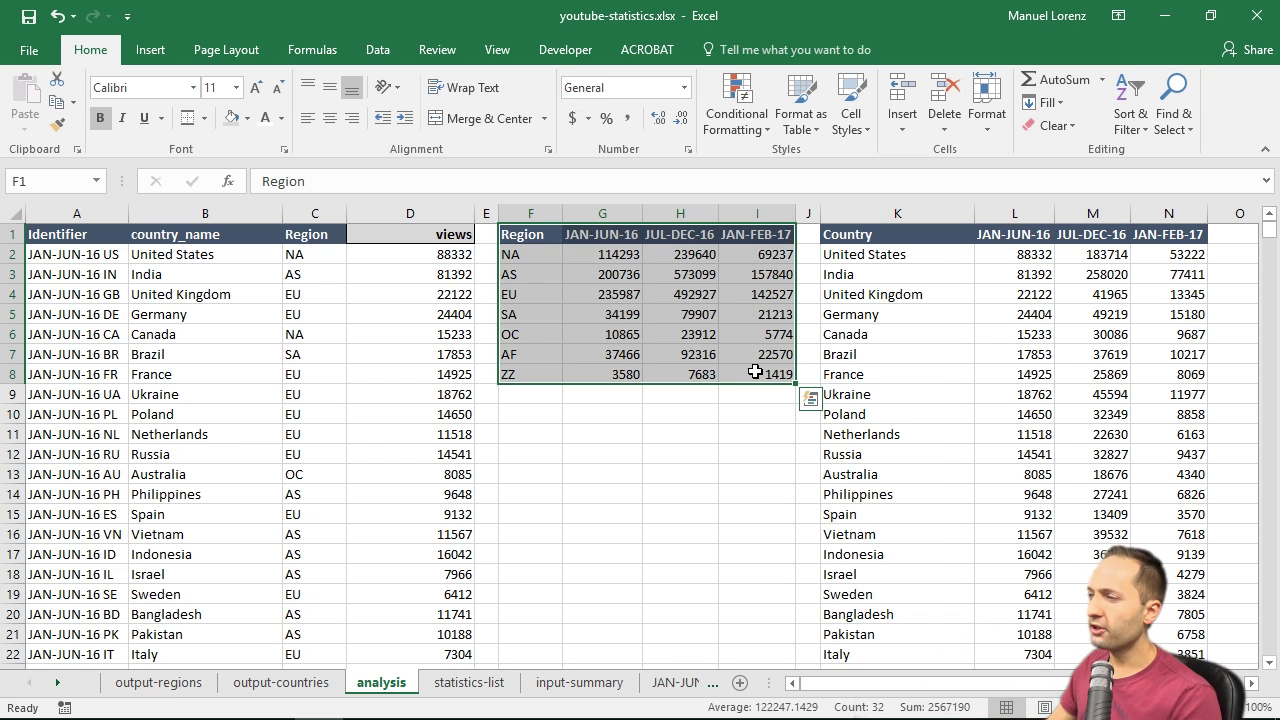
left_click(616, 270)
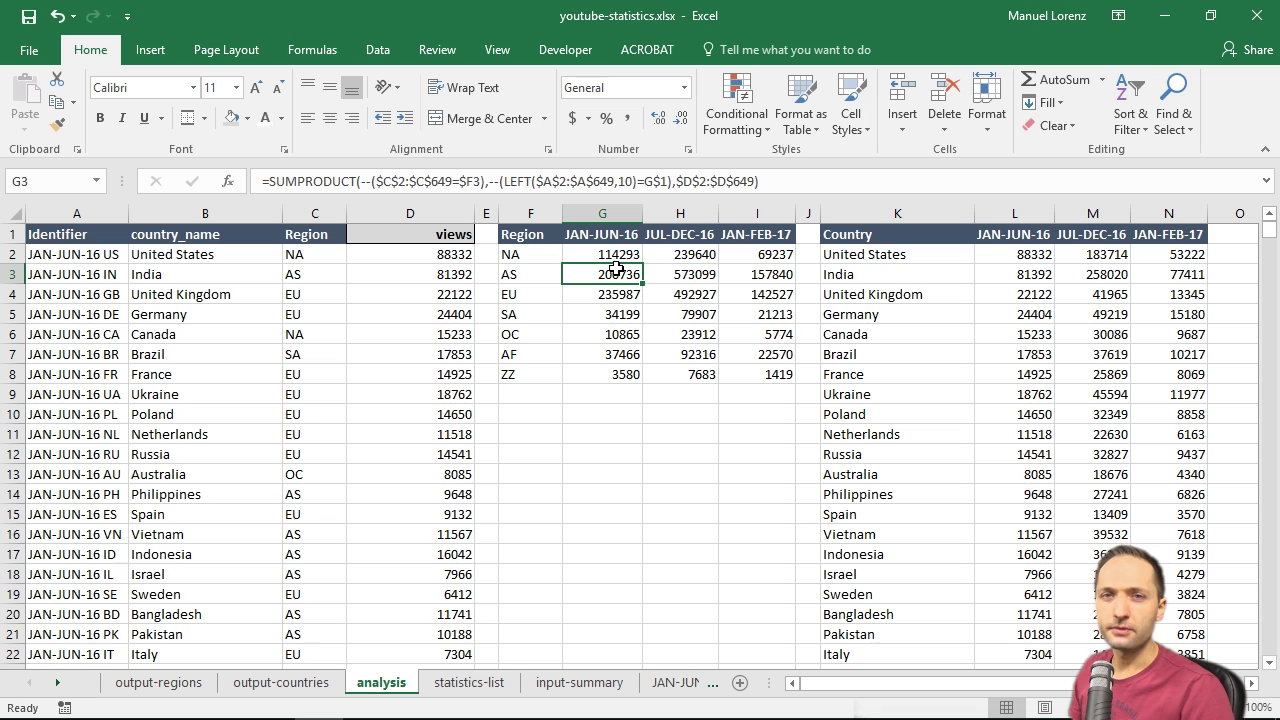
left_click_drag(526, 237, 737, 373)
key("ctrl+c")
left_click(140, 682)
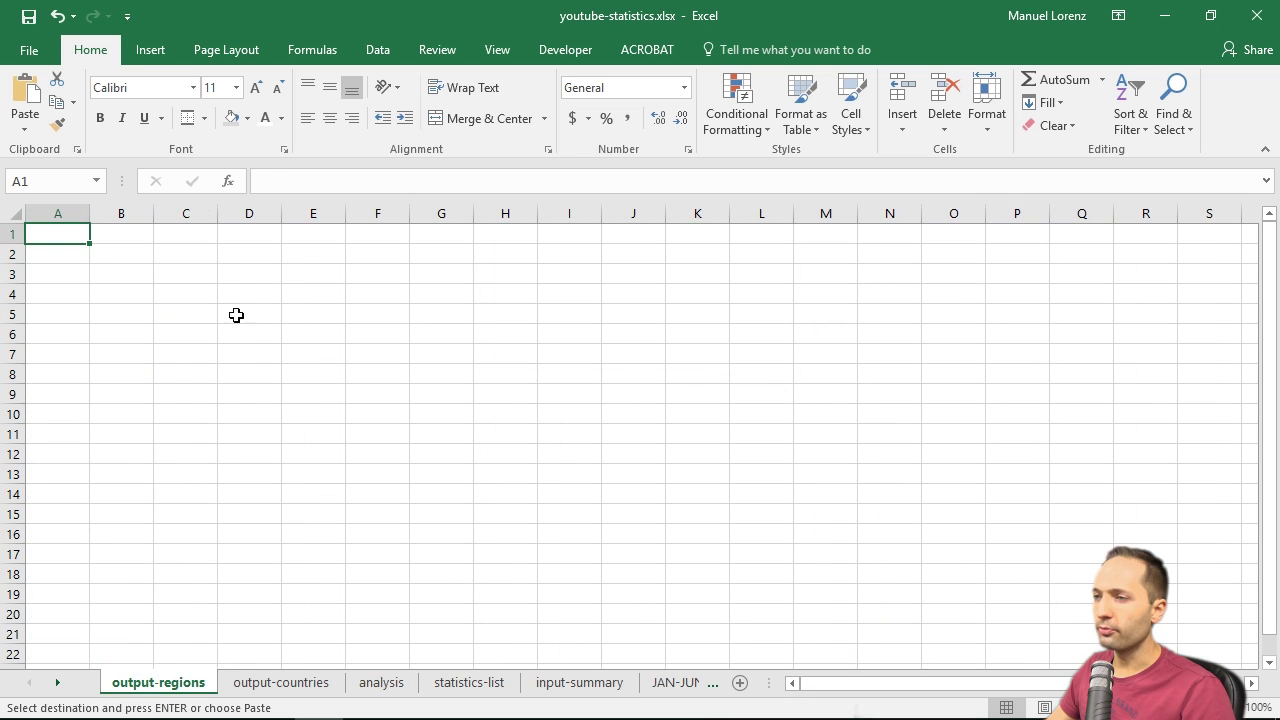
left_click(122, 281)
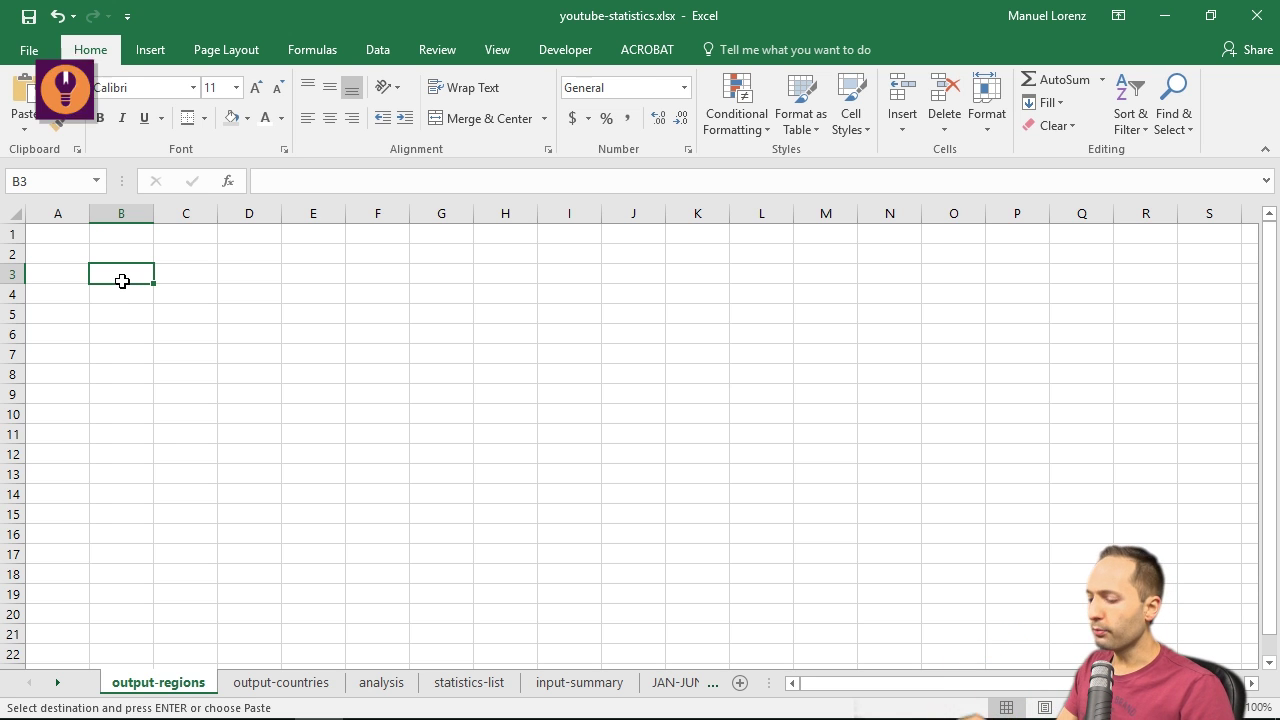
key("ctrl+alt+v")
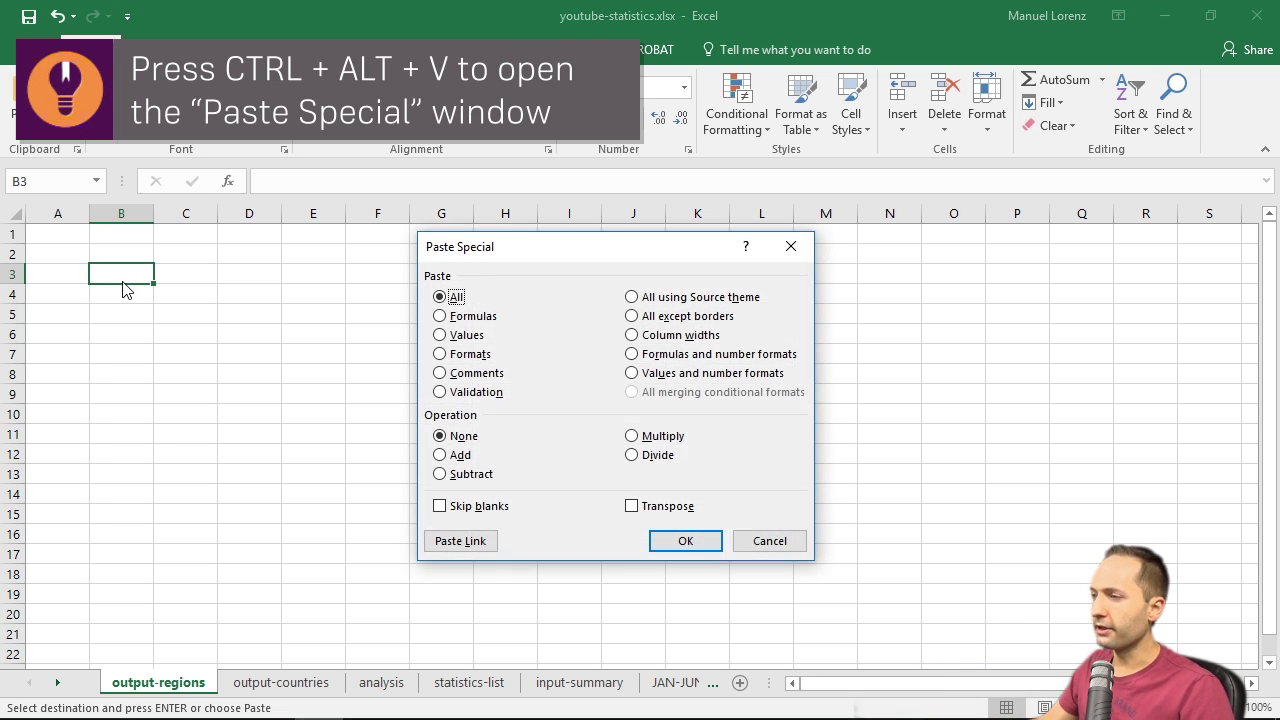
left_click(456, 541)
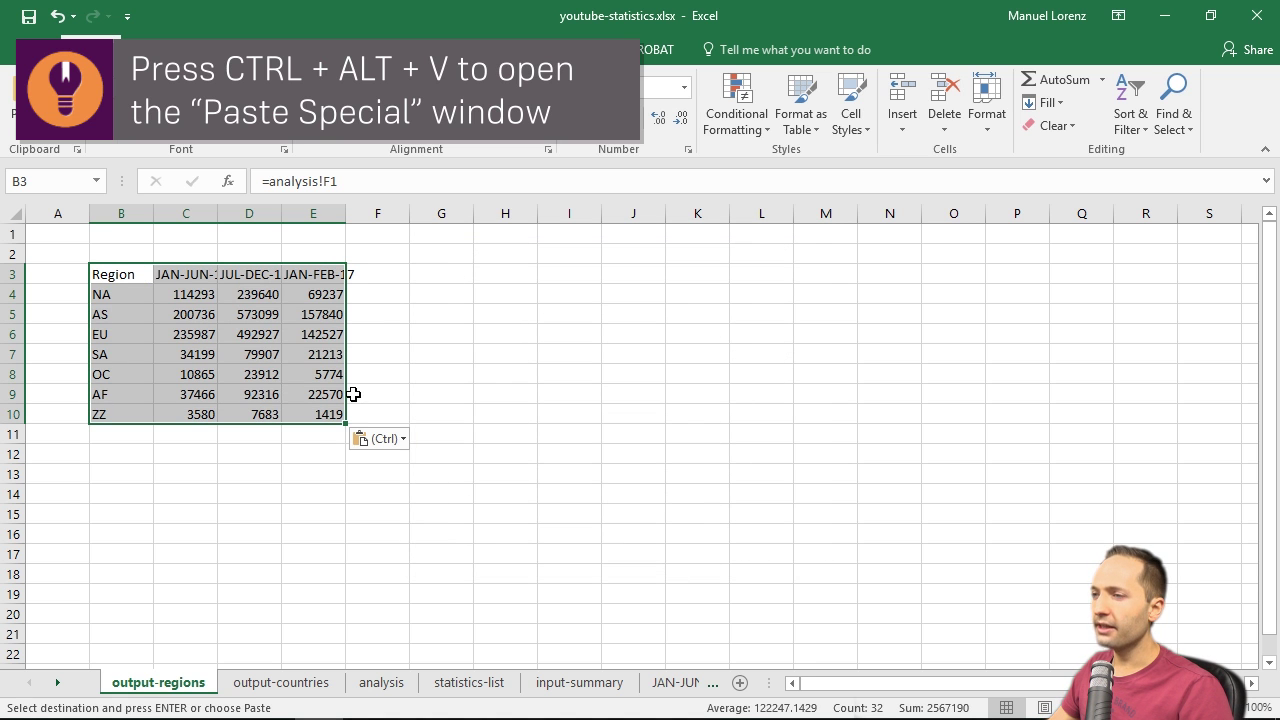
- Paste the source table's formats onto the linked region table and autofit the widths of columns B to E
key("ctrl+alt+v")
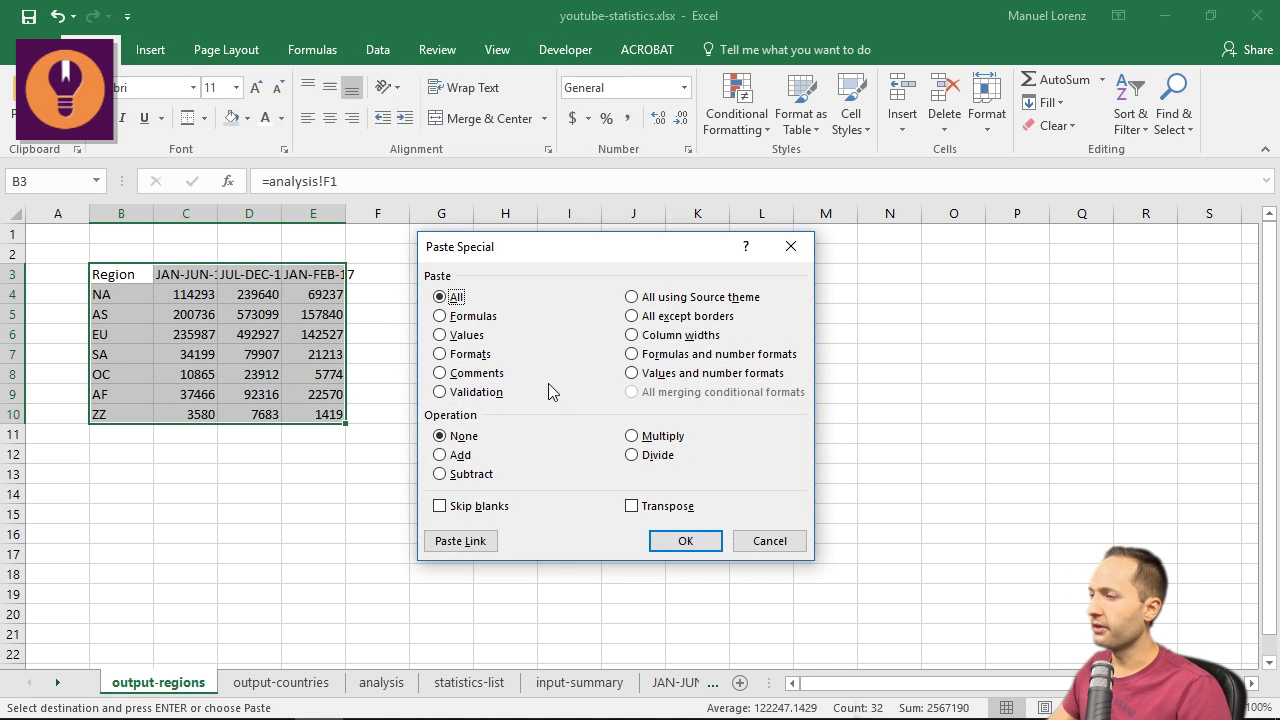
left_click(461, 356)
left_click(680, 540)
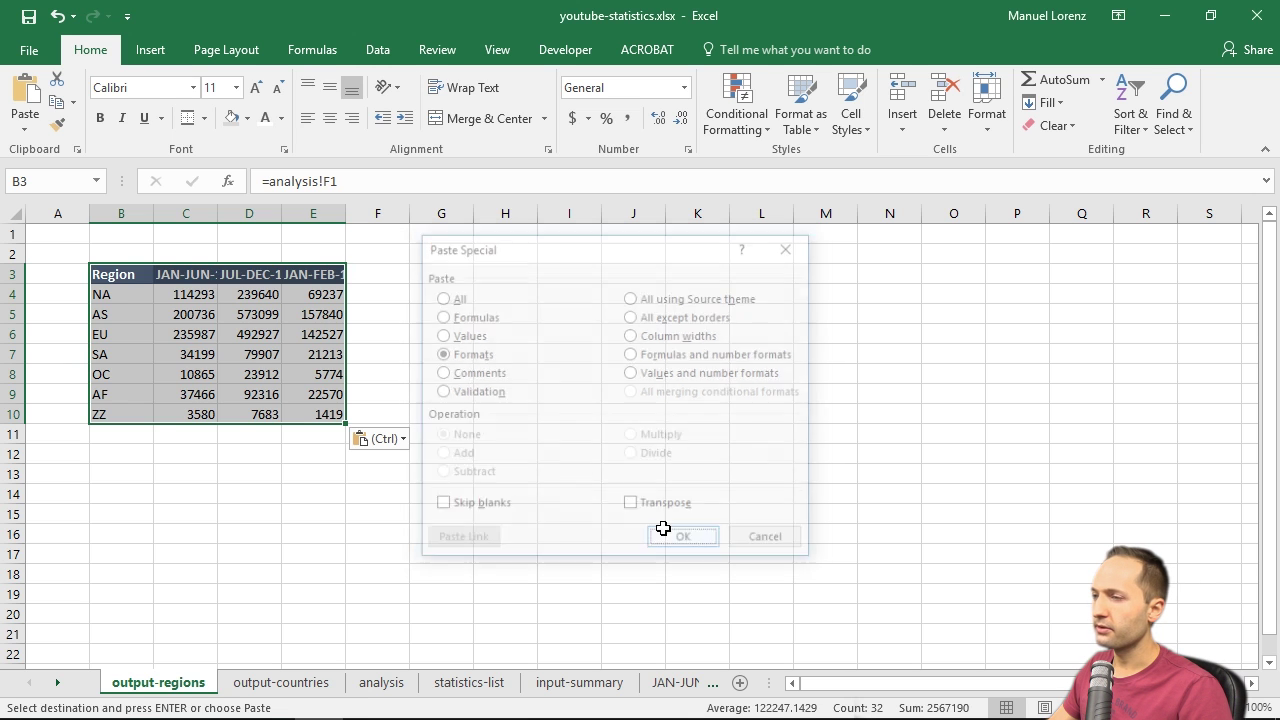
left_click_drag(123, 215, 329, 222)
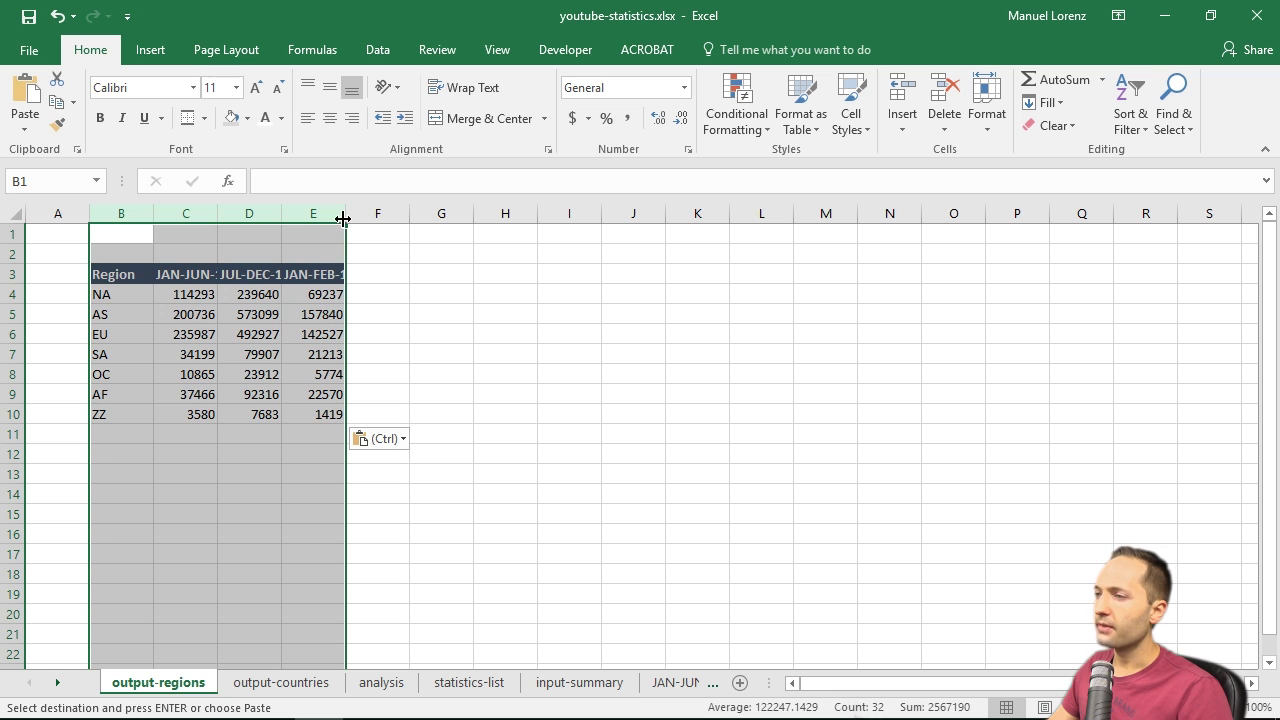
double_click(345, 214)
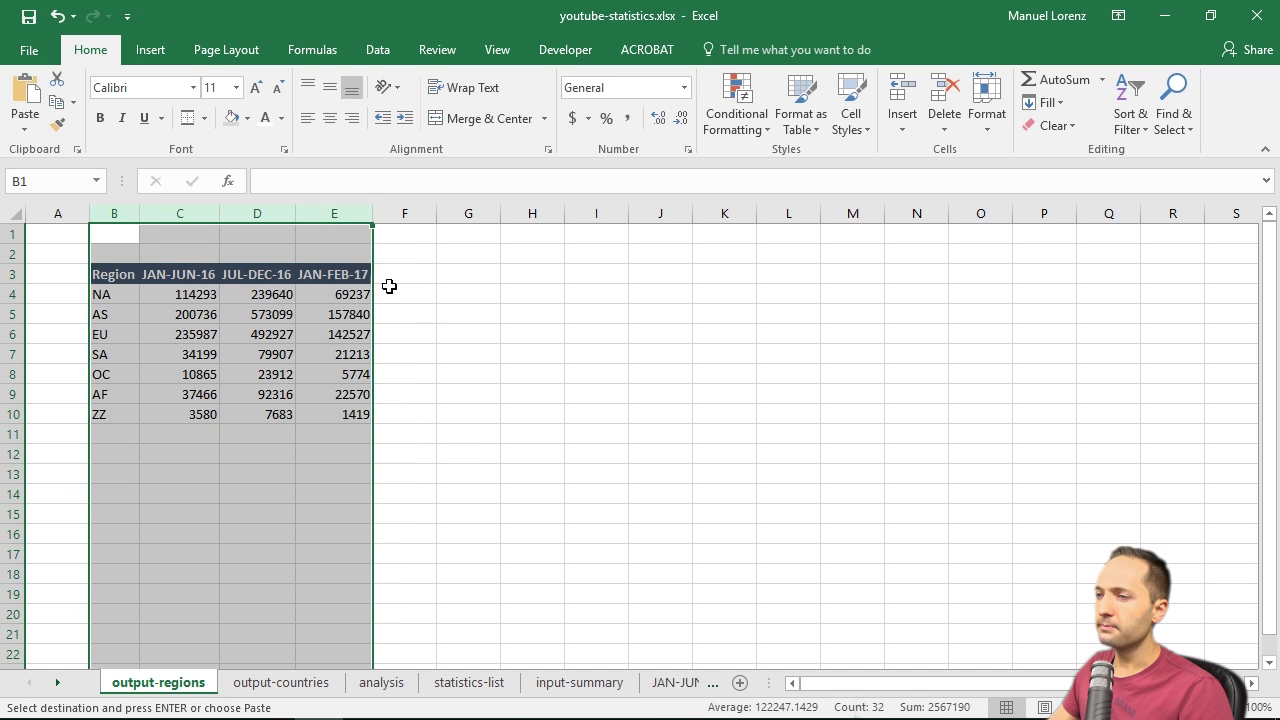
left_click(464, 330)
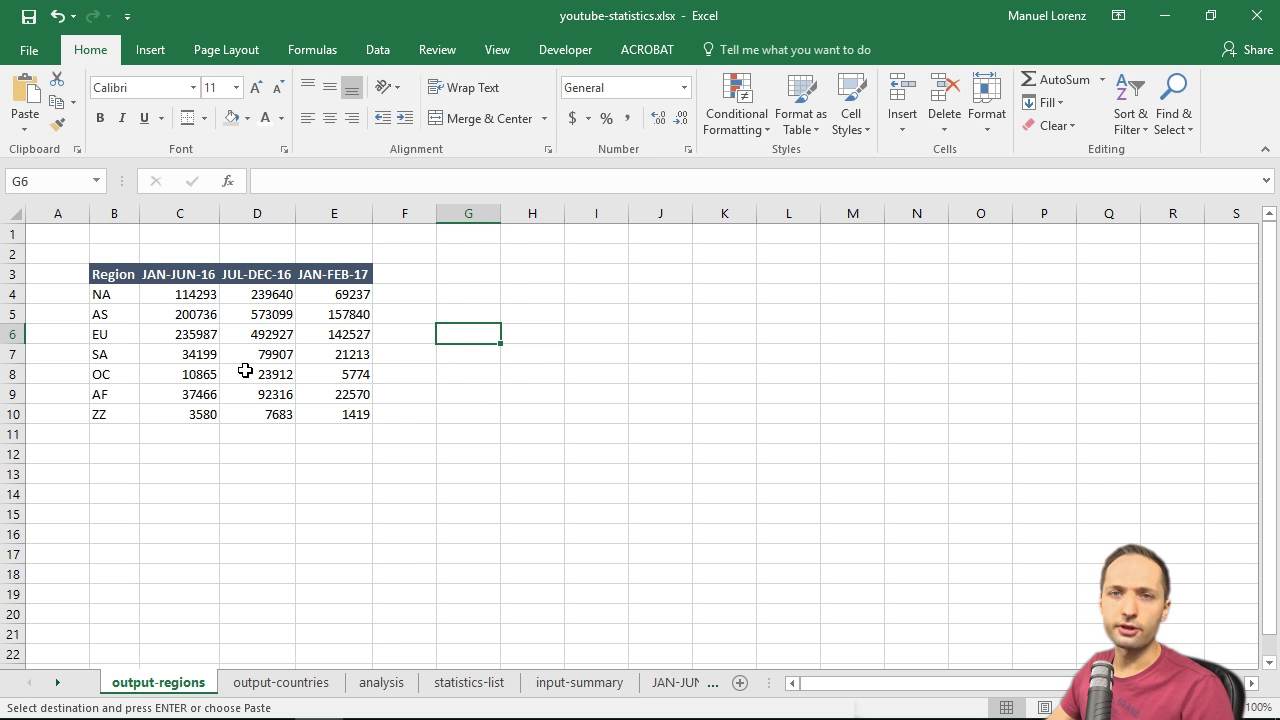
- Enter the label "Selected statistics" in cell B1 above the region table
left_click(114, 234)
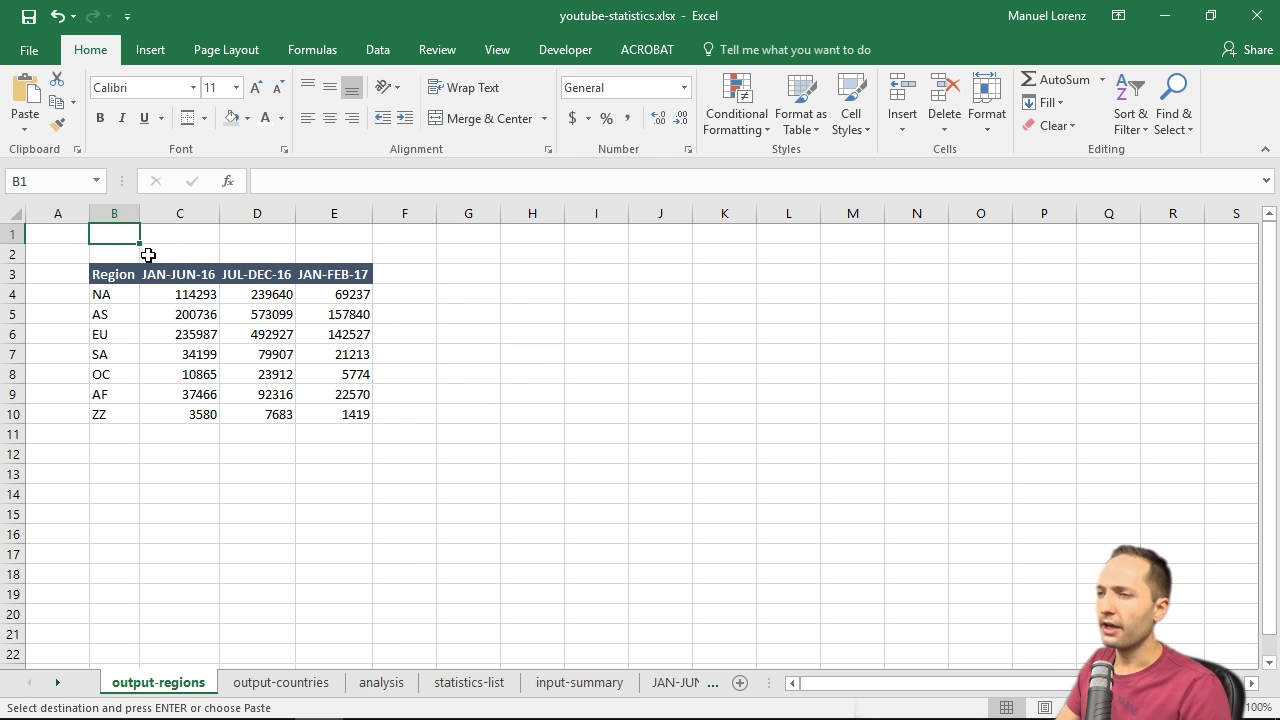
type("Selecte")
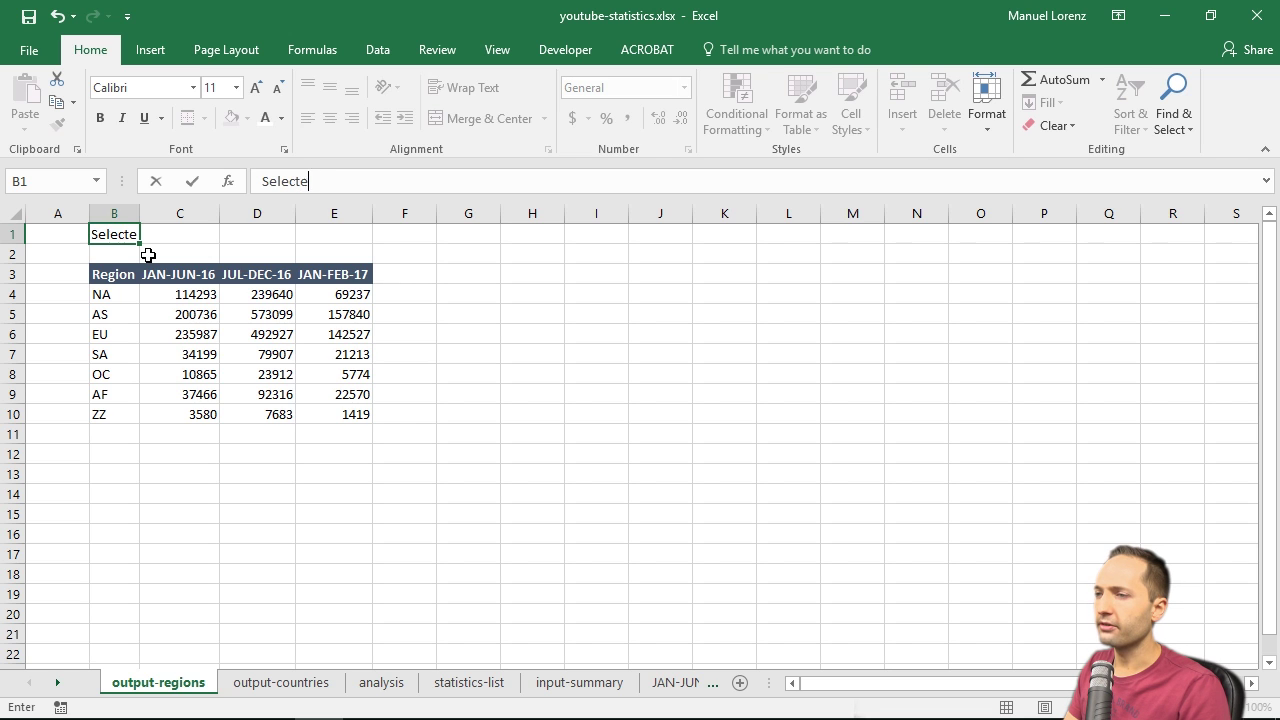
type("d statistics")
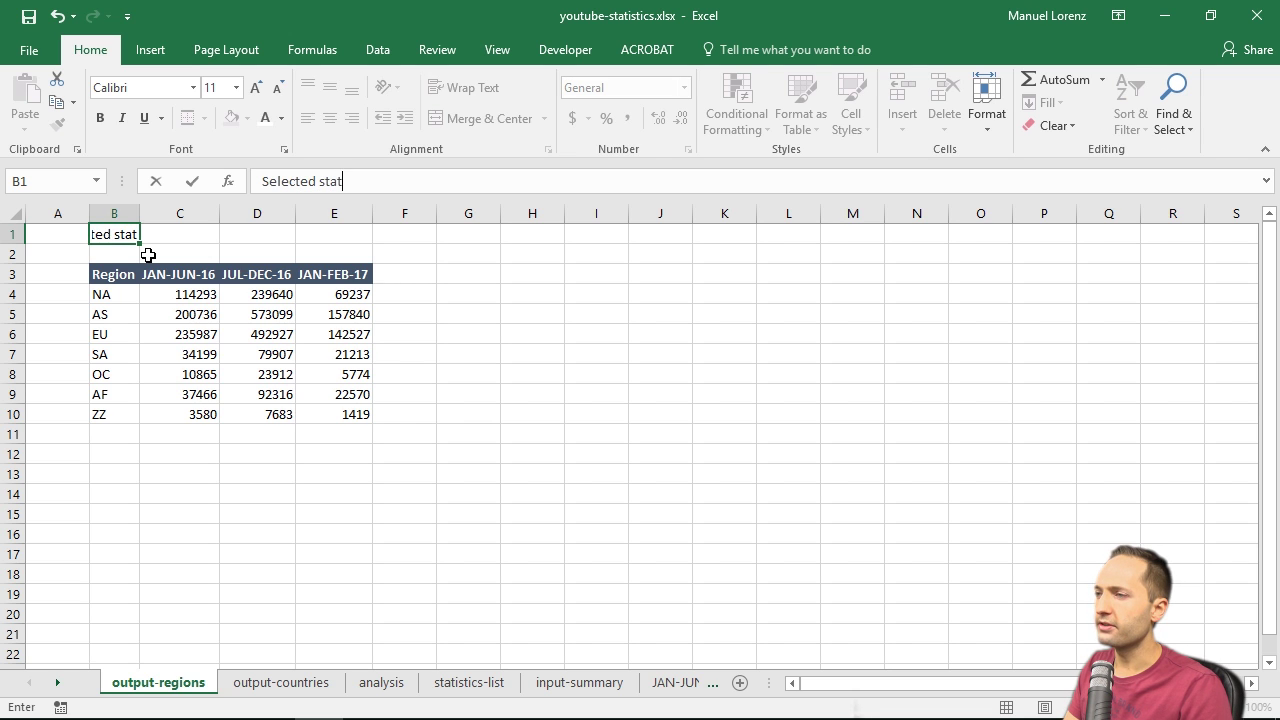
key("Return")
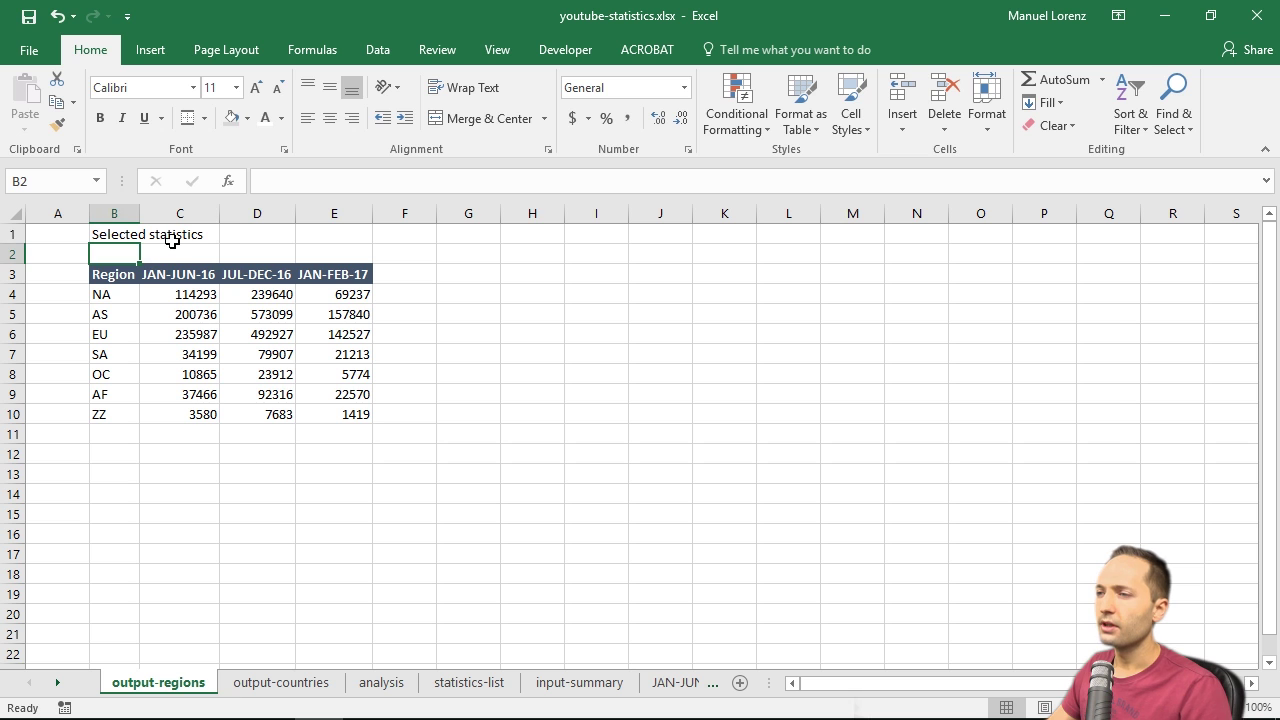
- Link cell C1 to the selected statistic's header with the formula =analysis!D1
left_click(177, 238)
type("=")
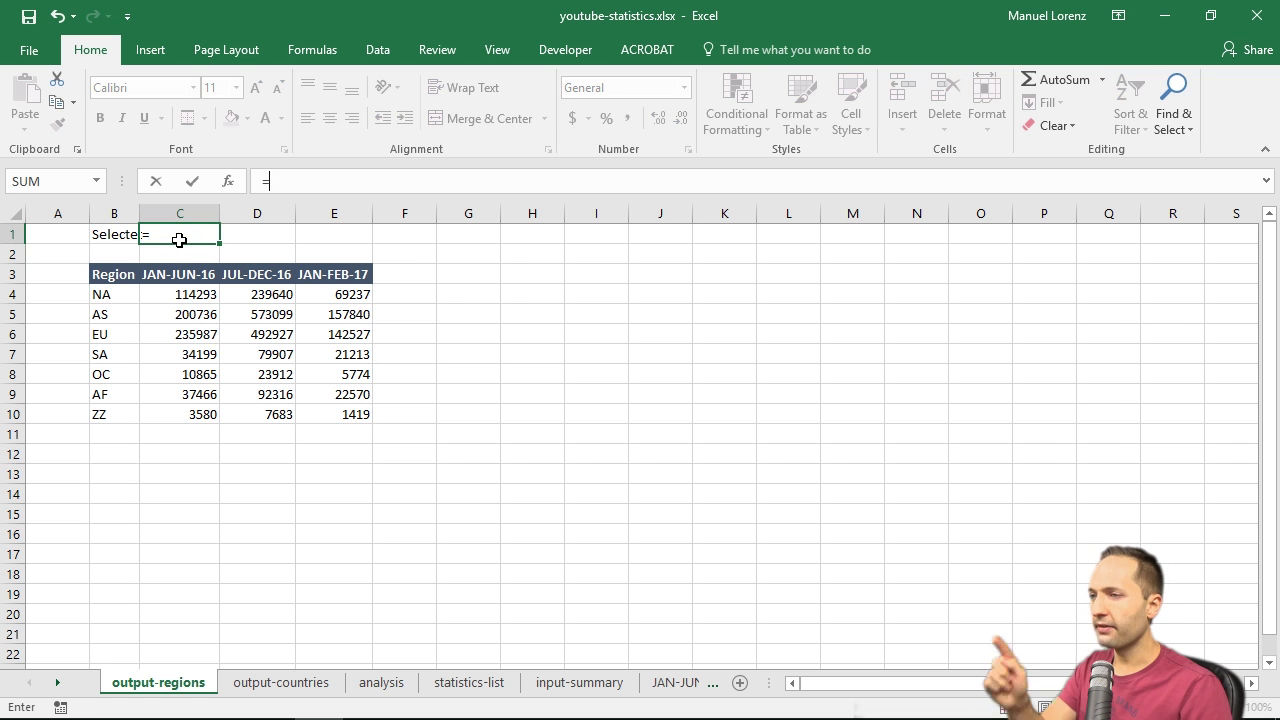
left_click(381, 682)
left_click(410, 234)
key("Return")
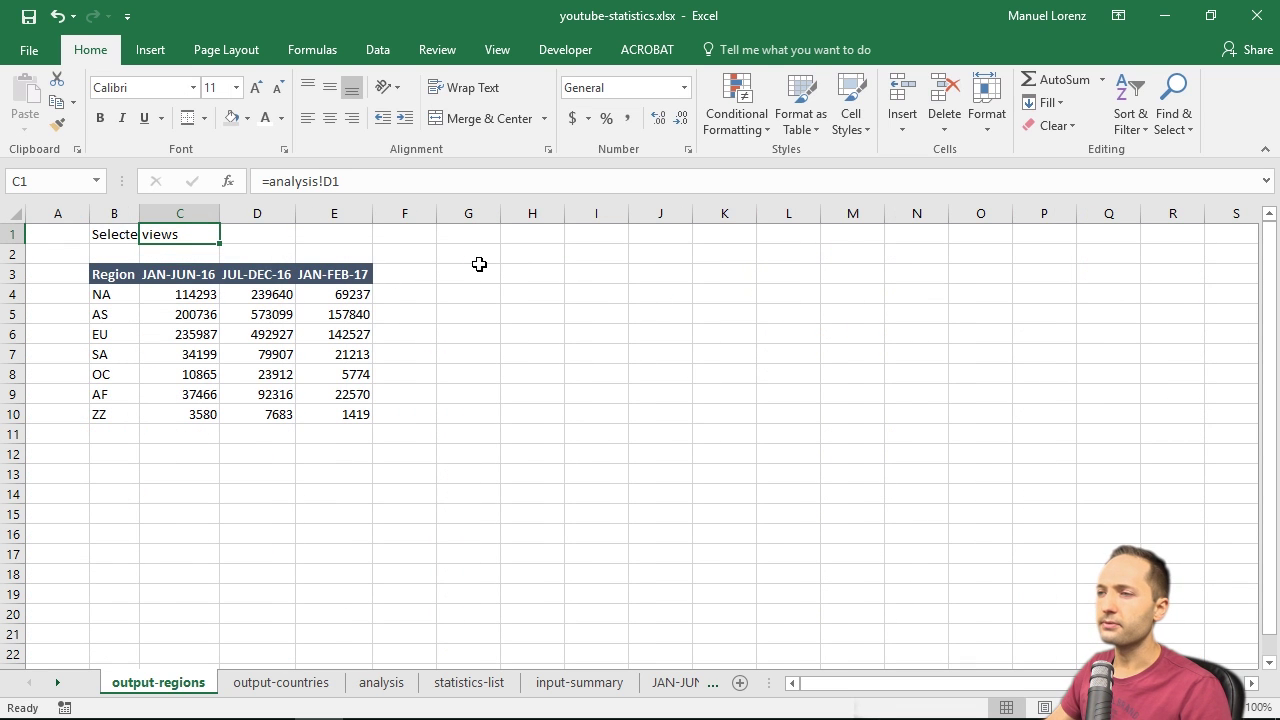
- Autofit column B to its contents and apply outside borders to cell C1
double_click(139, 212)
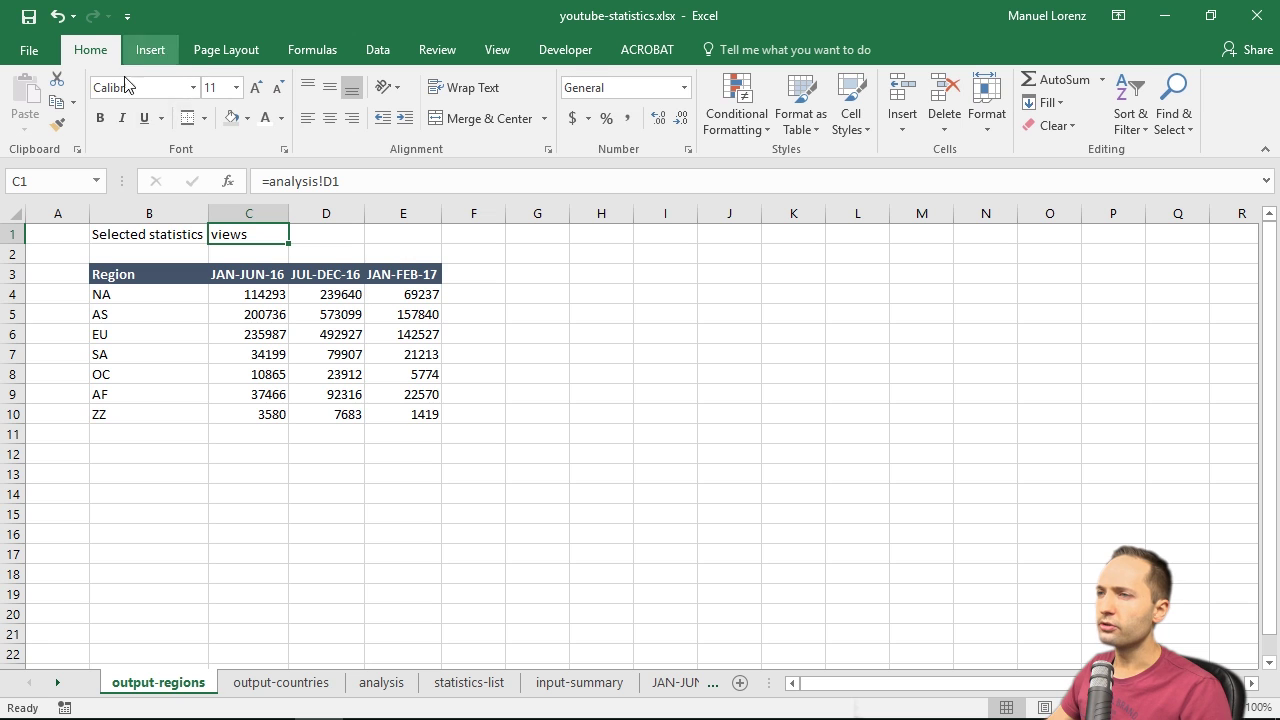
left_click(205, 122)
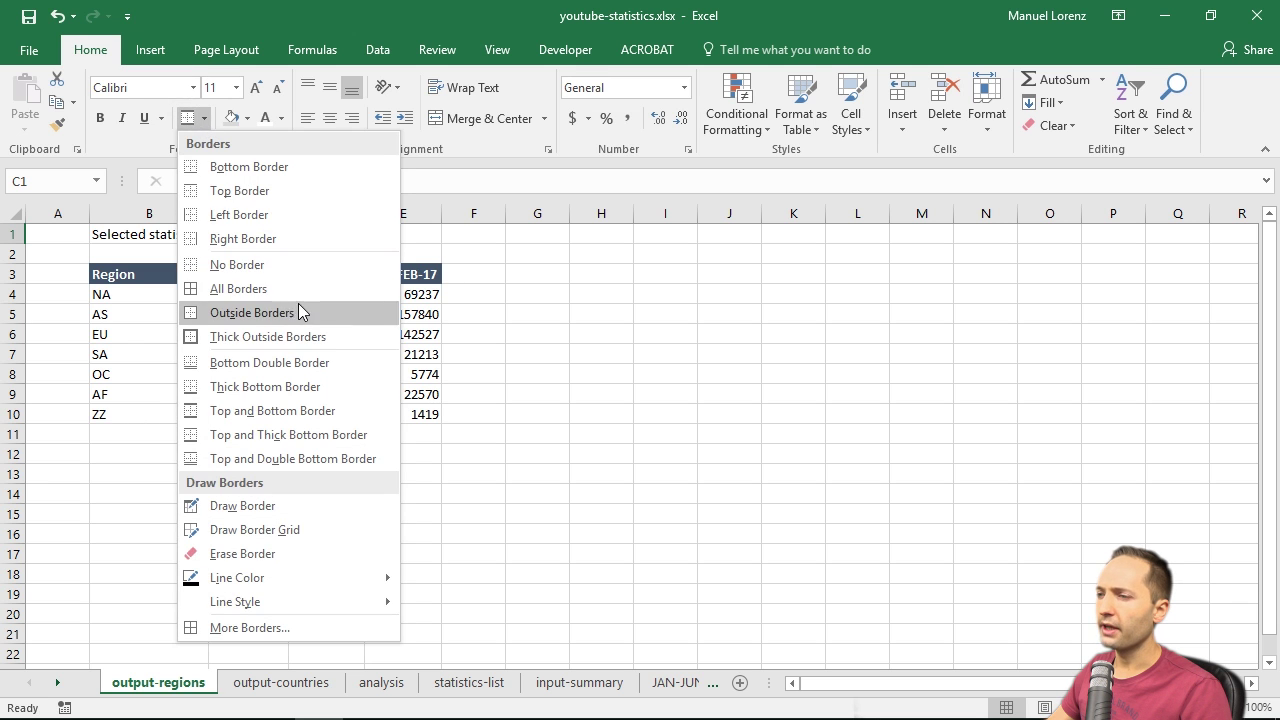
left_click(275, 314)
left_click(531, 314)
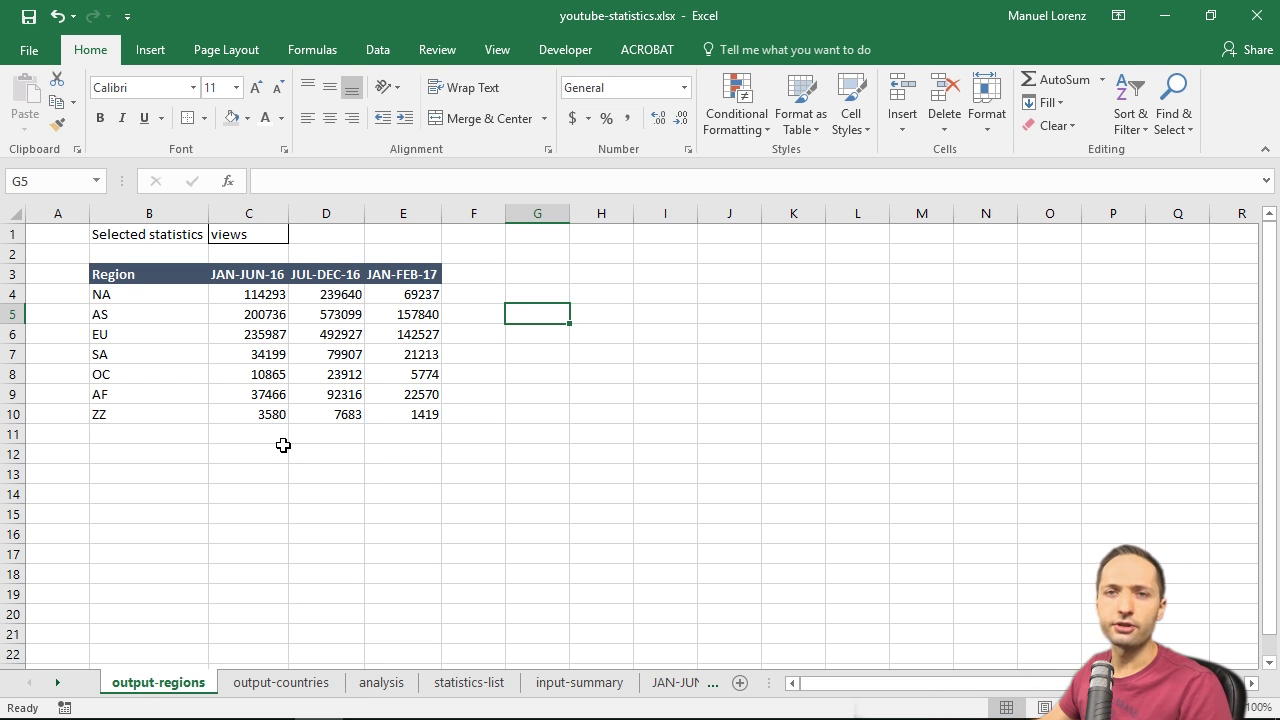
- Enter "Total" as a column header in F3 and as a row label in B11 of the region table
left_click(484, 274)
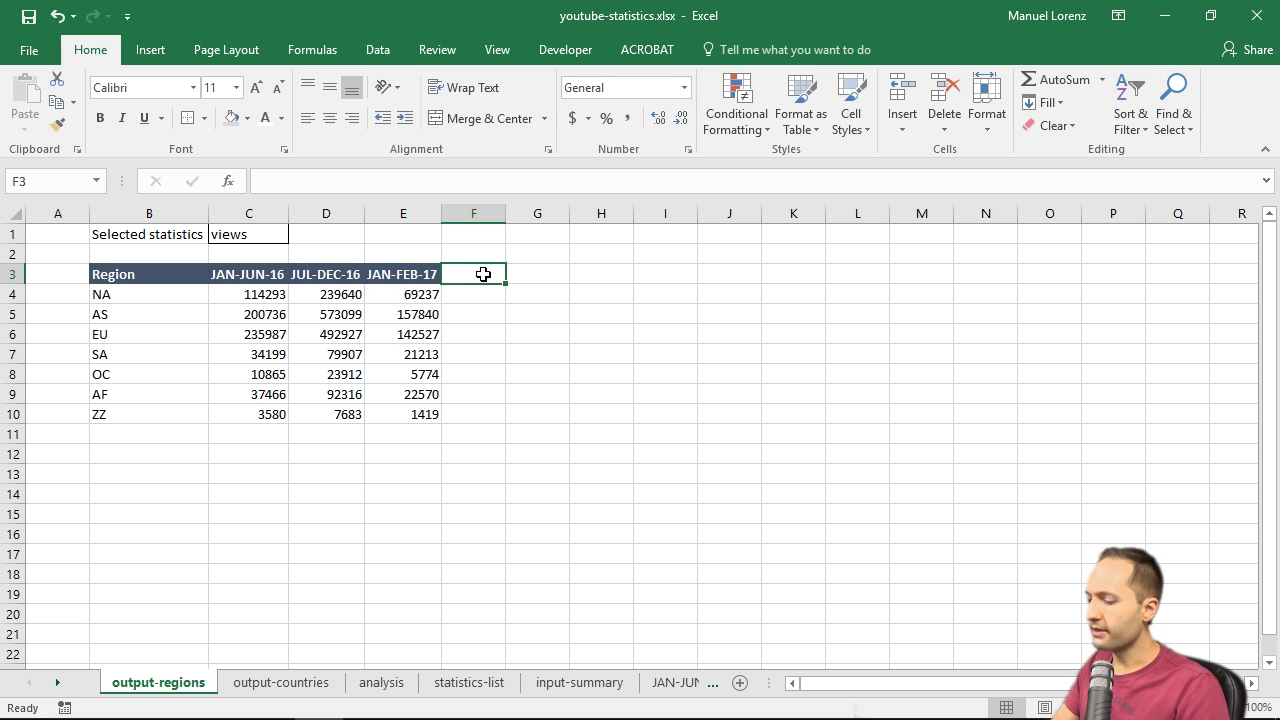
type("Total")
key("Return")
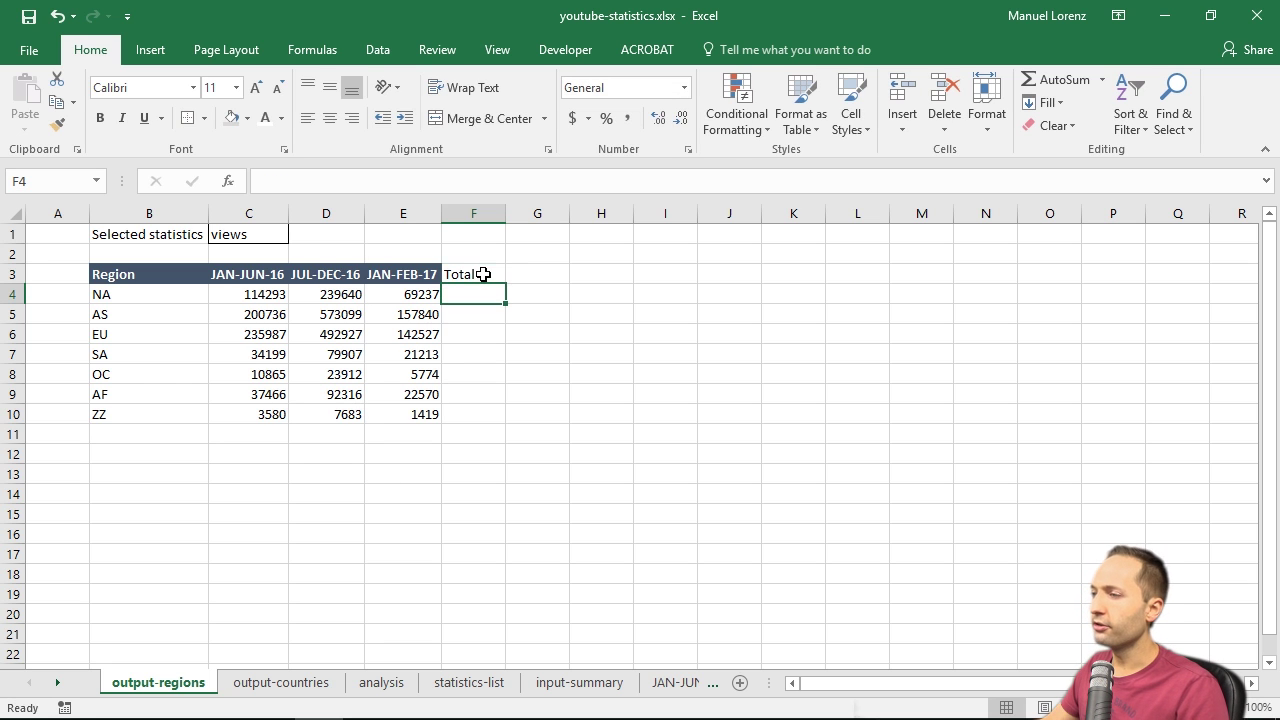
left_click(149, 436)
type("Total")
key("Return")
- Enter the formula =SUM(C4:C10) in cell C11 to total the JAN-JUN-16 column
left_click(150, 436)
key("Tab")
type("=sum")
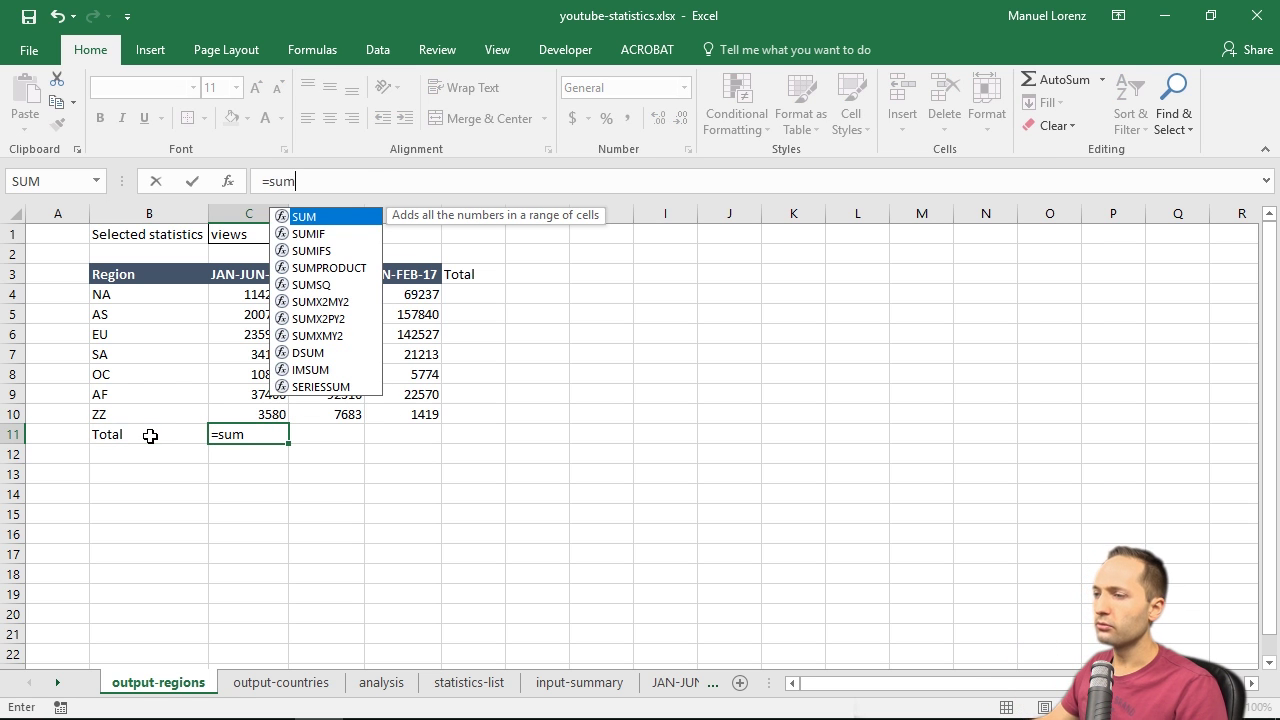
key("Tab")
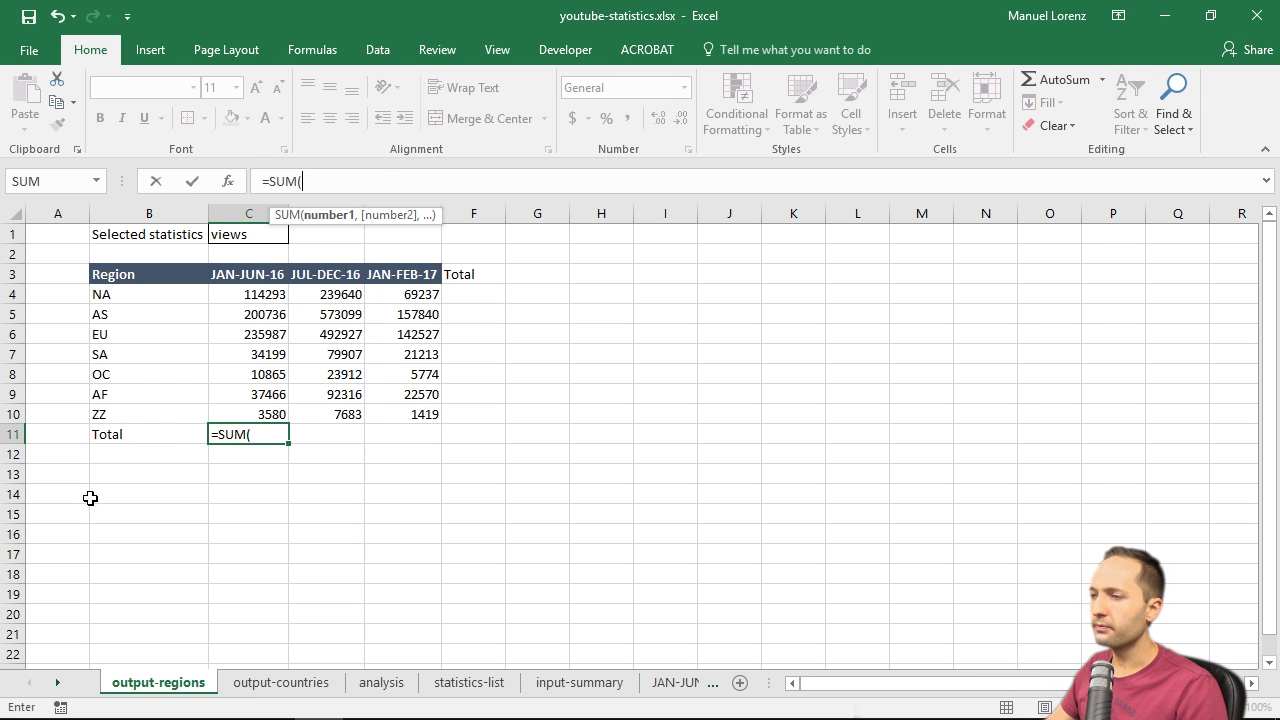
left_click_drag(271, 297, 259, 409)
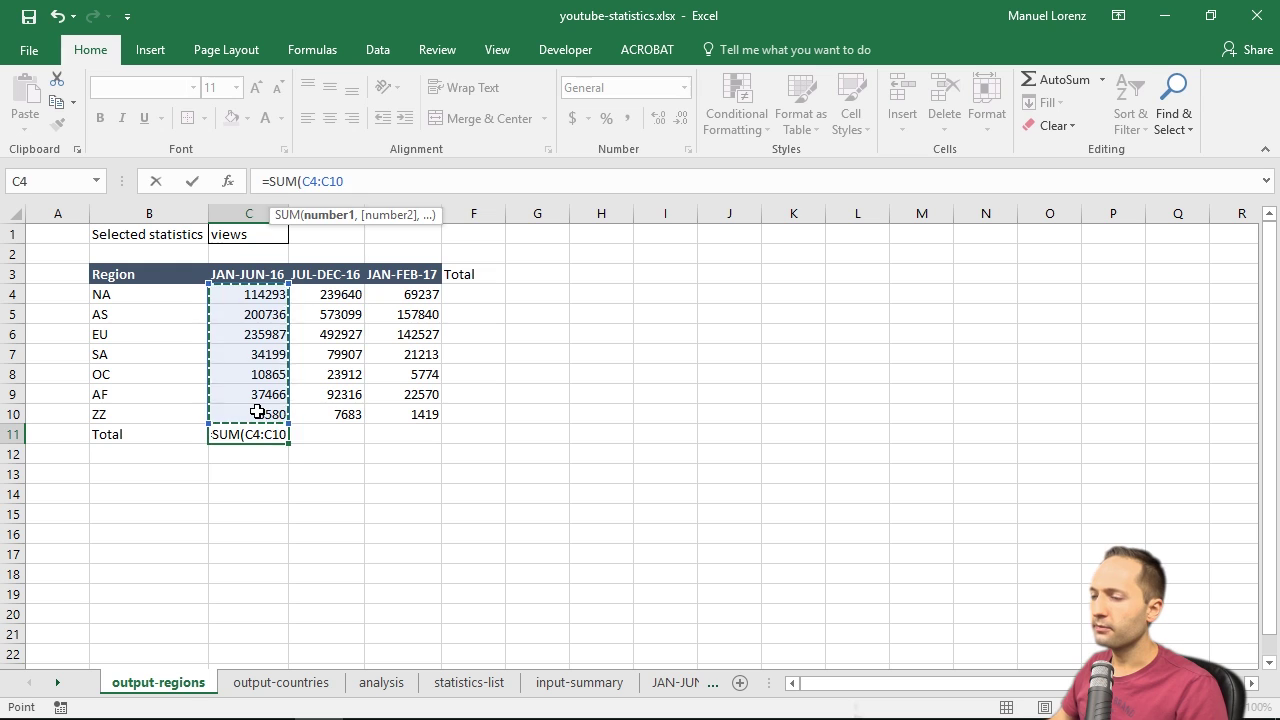
key("Return")
- Fill the sum formula from C11 across the total row through F11
key("Up")
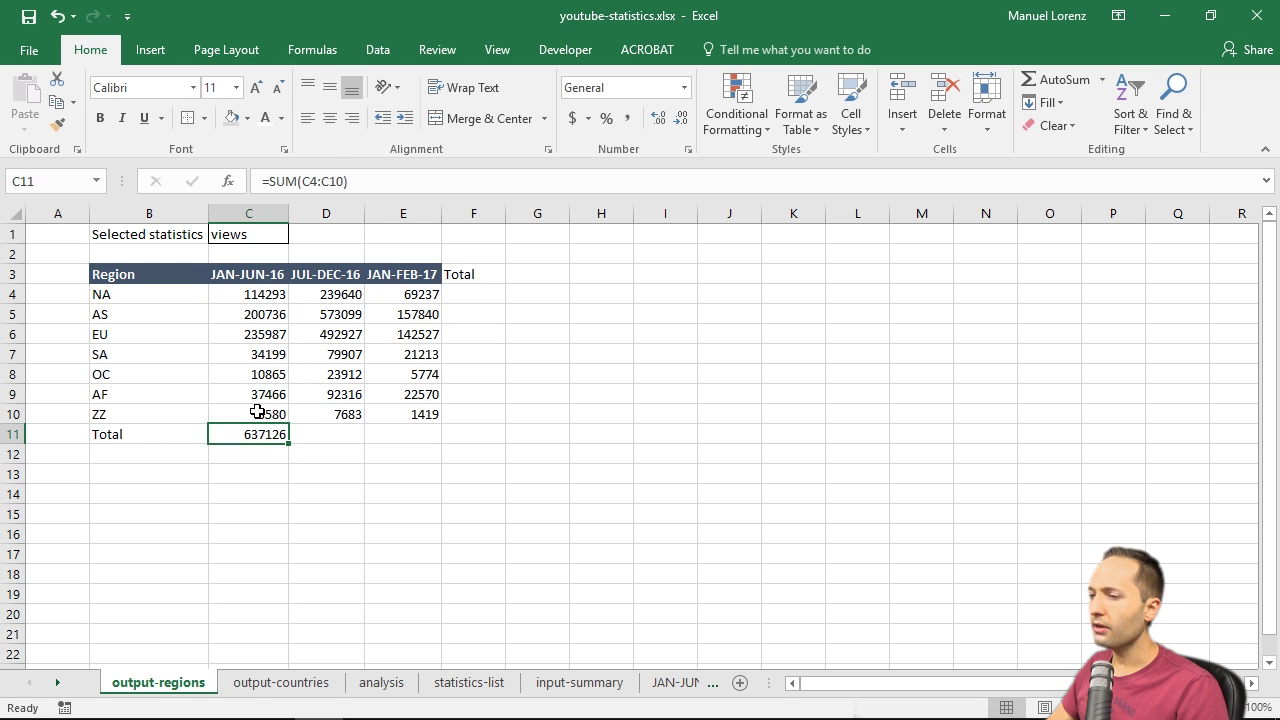
key("shift+Right")
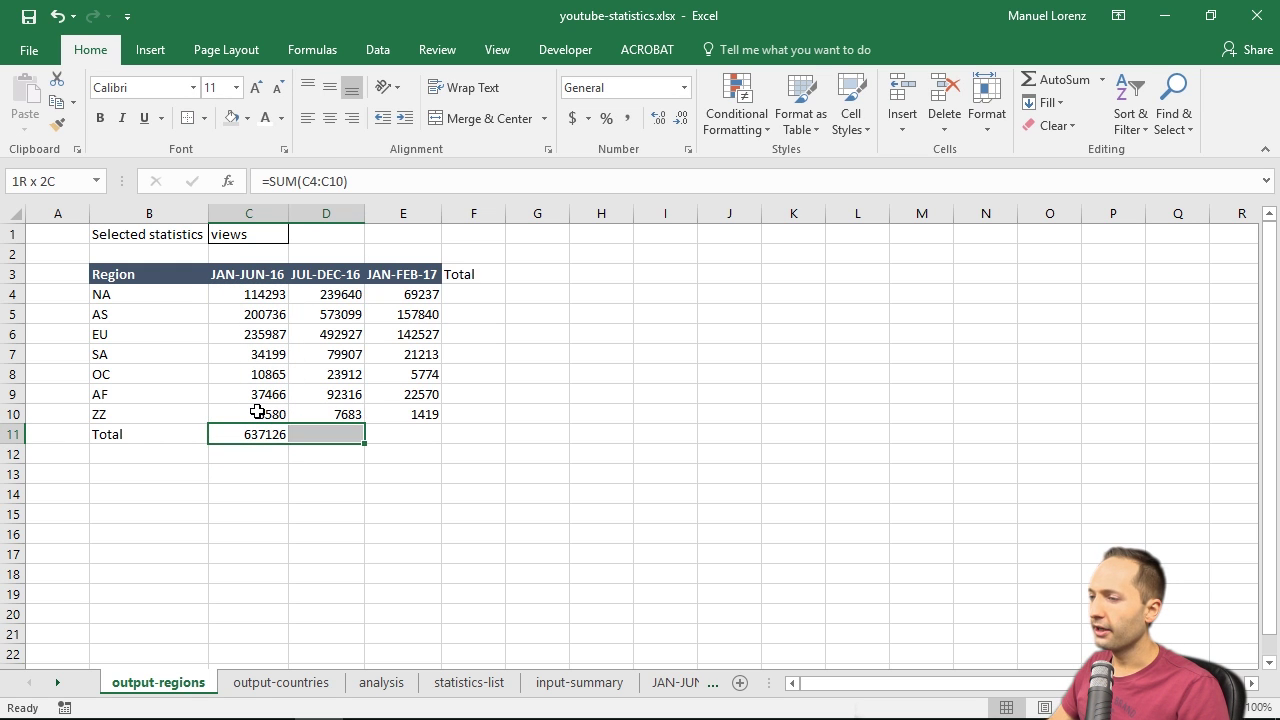
key("shift+Right")
key("shift+Right")
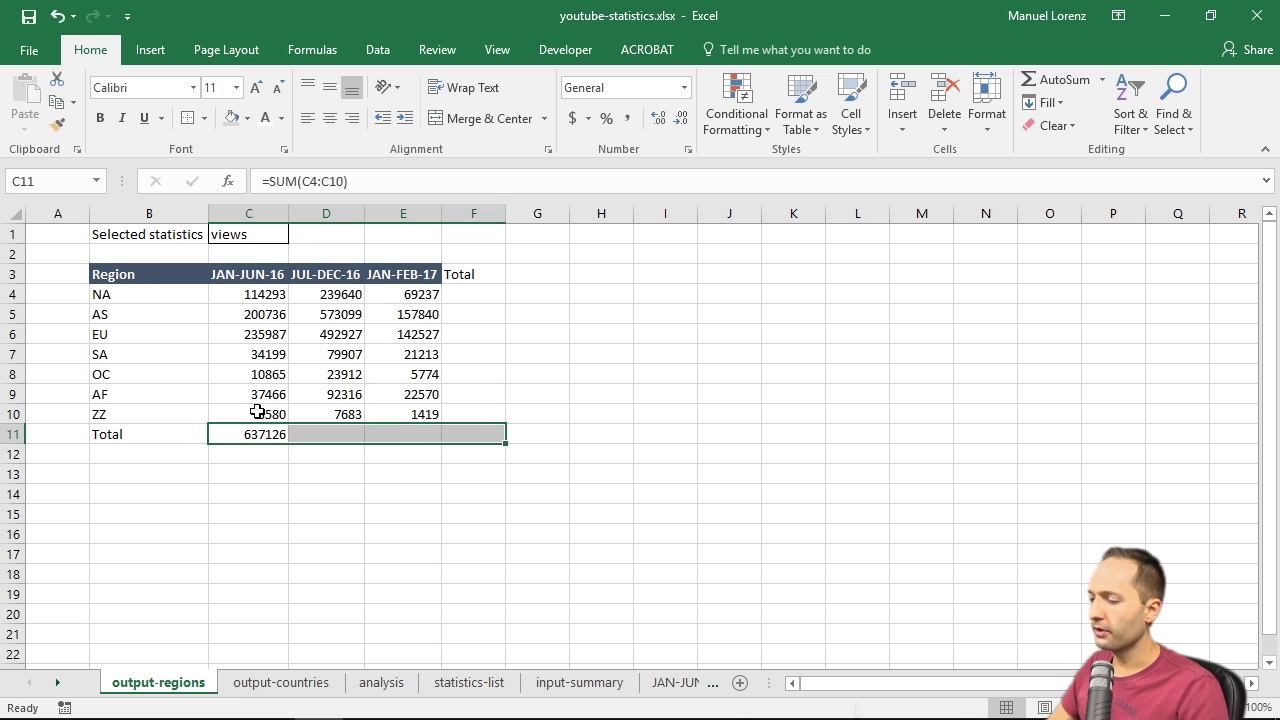
key("ctrl+r")
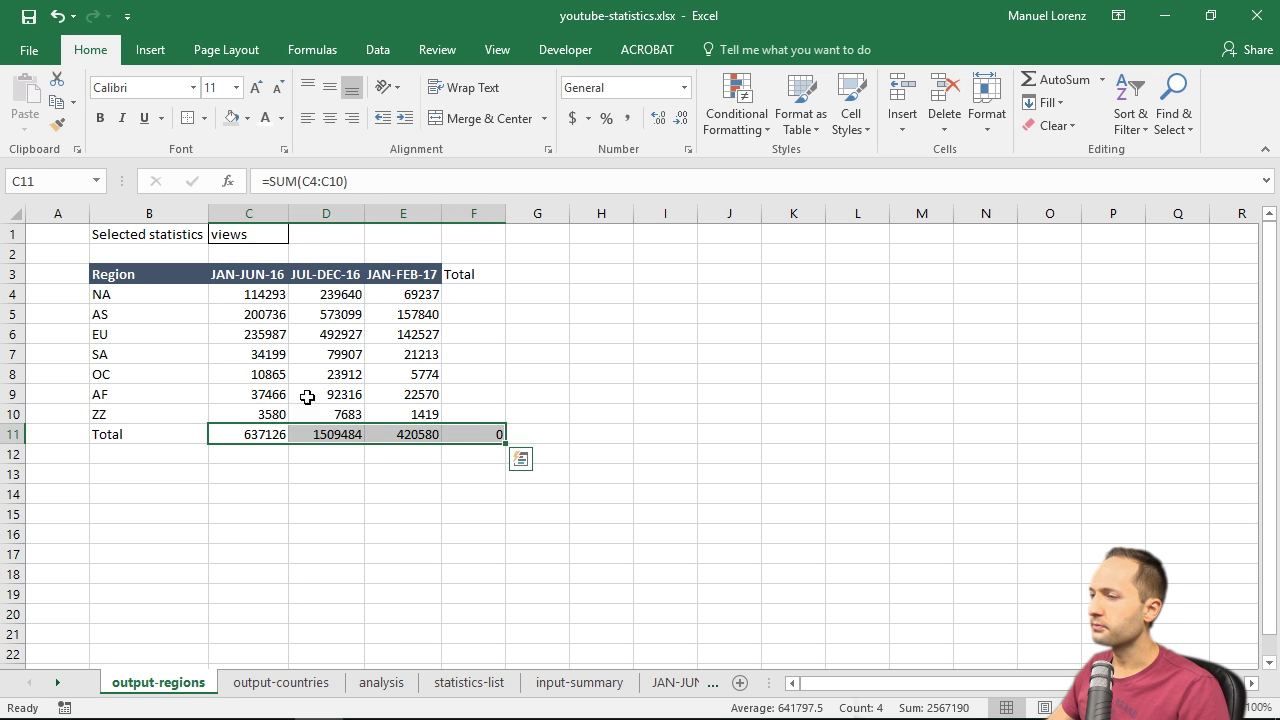
- Enter the formula =SUM(C4:E4) in cell F4 to total the NA region's row
left_click(500, 295)
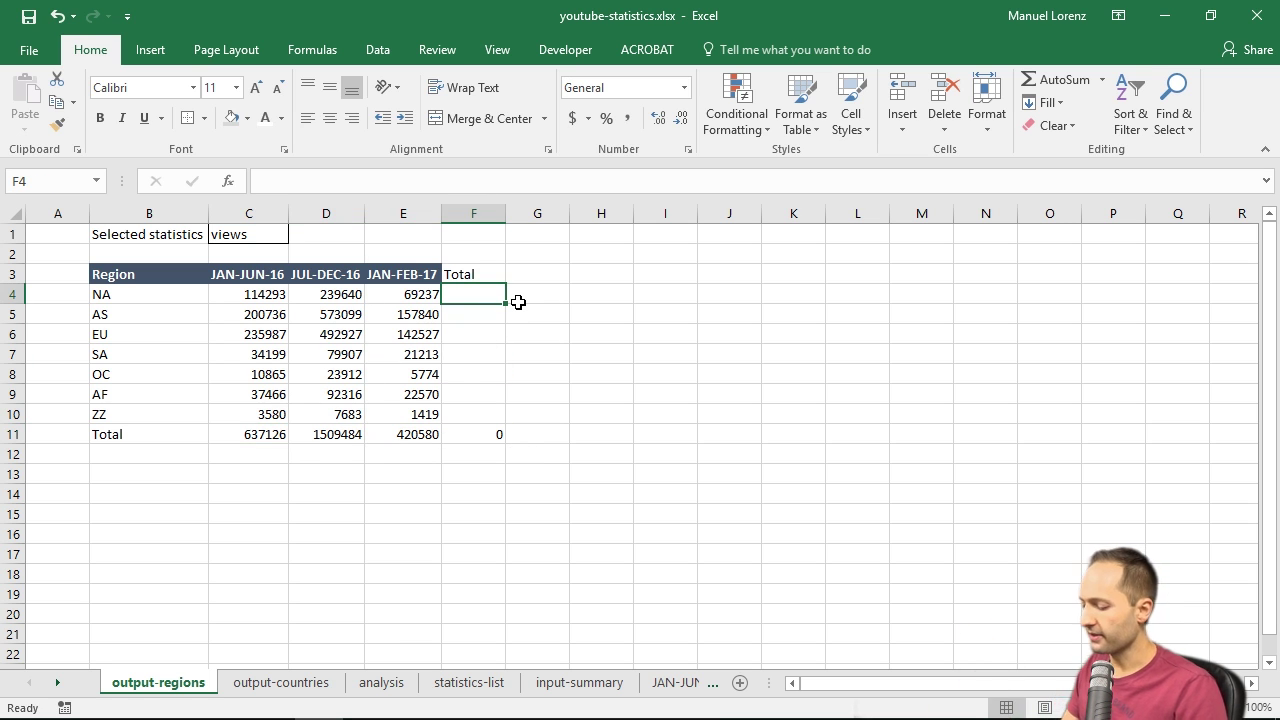
type("=s")
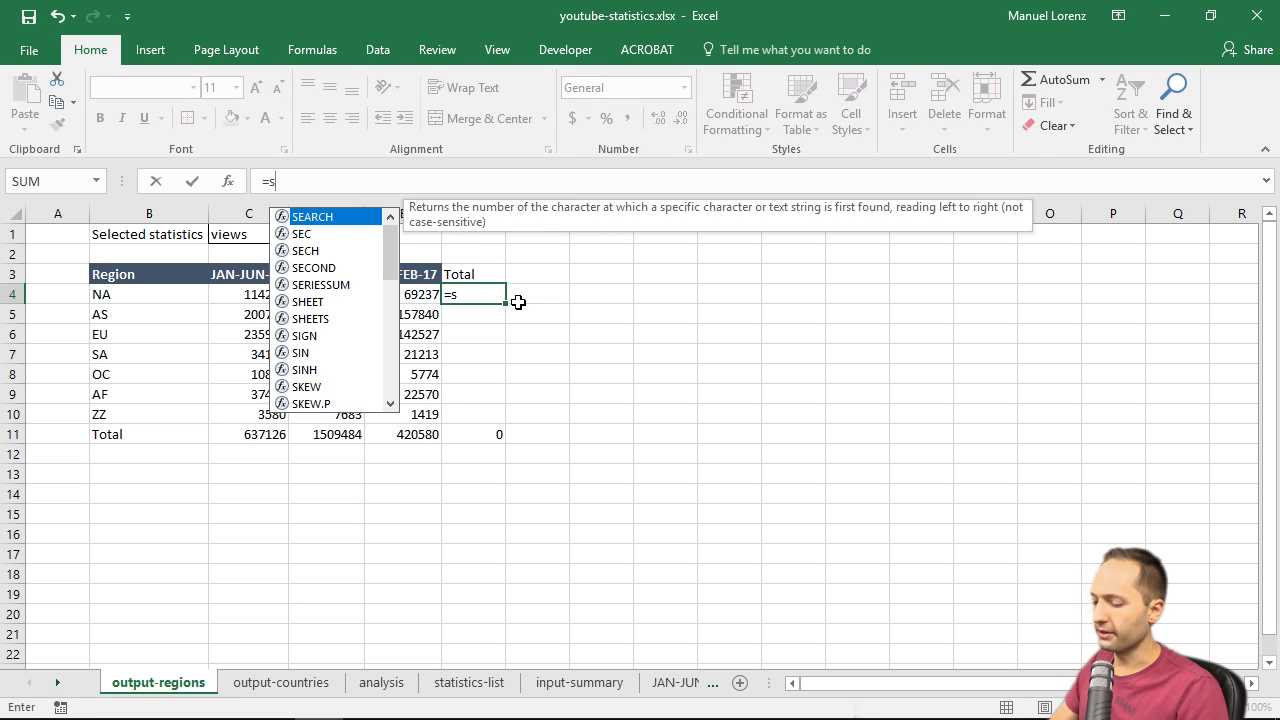
type("um")
key("Tab")
key("Left")
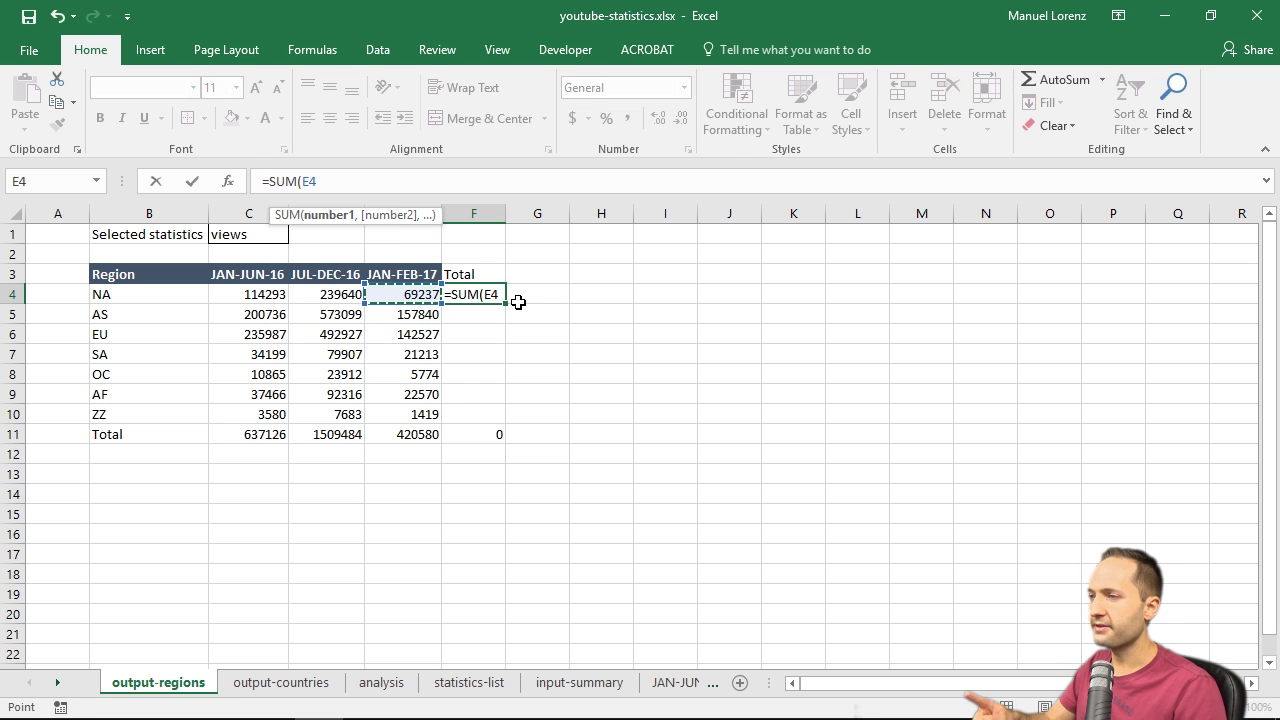
key("shift+Left")
key("shift+Left")
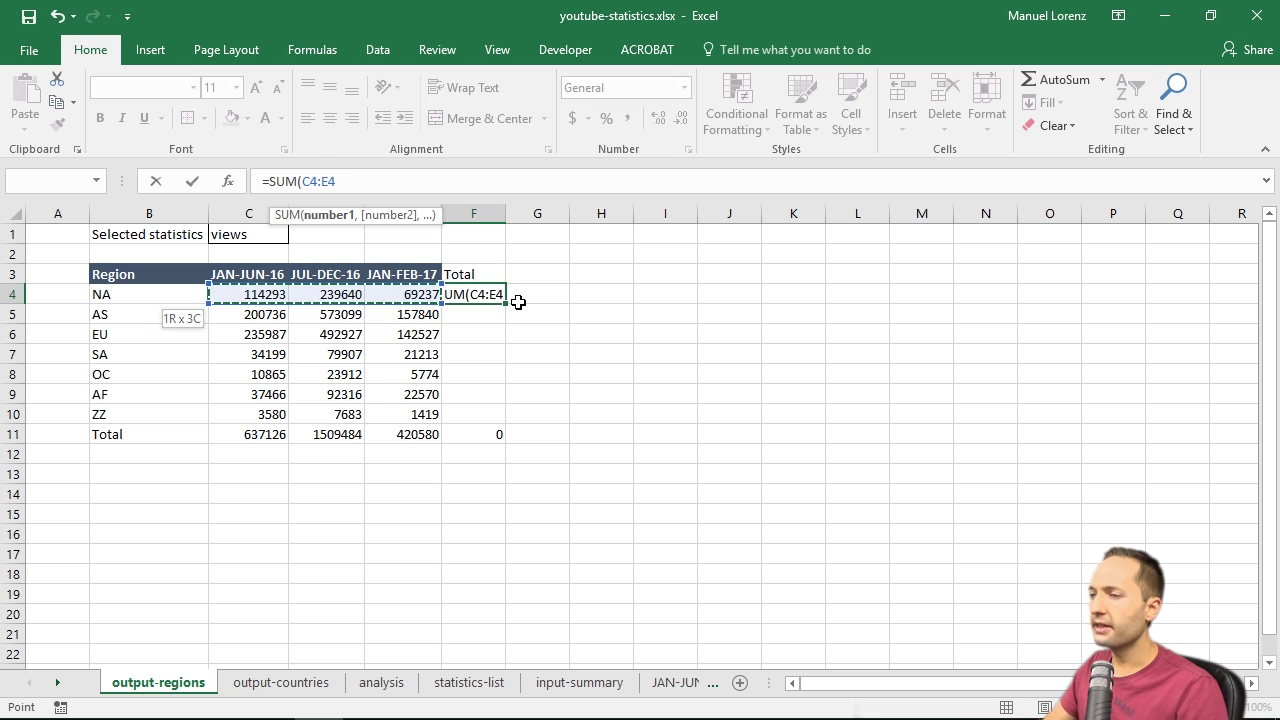
key("Return")
- Fill the row total formula from F4 down through F10 for the remaining regions
key("Up")
key("shift+Down")
key("shift+Down")
key("shift+Down")
key("shift+Down")
key("shift+Down")
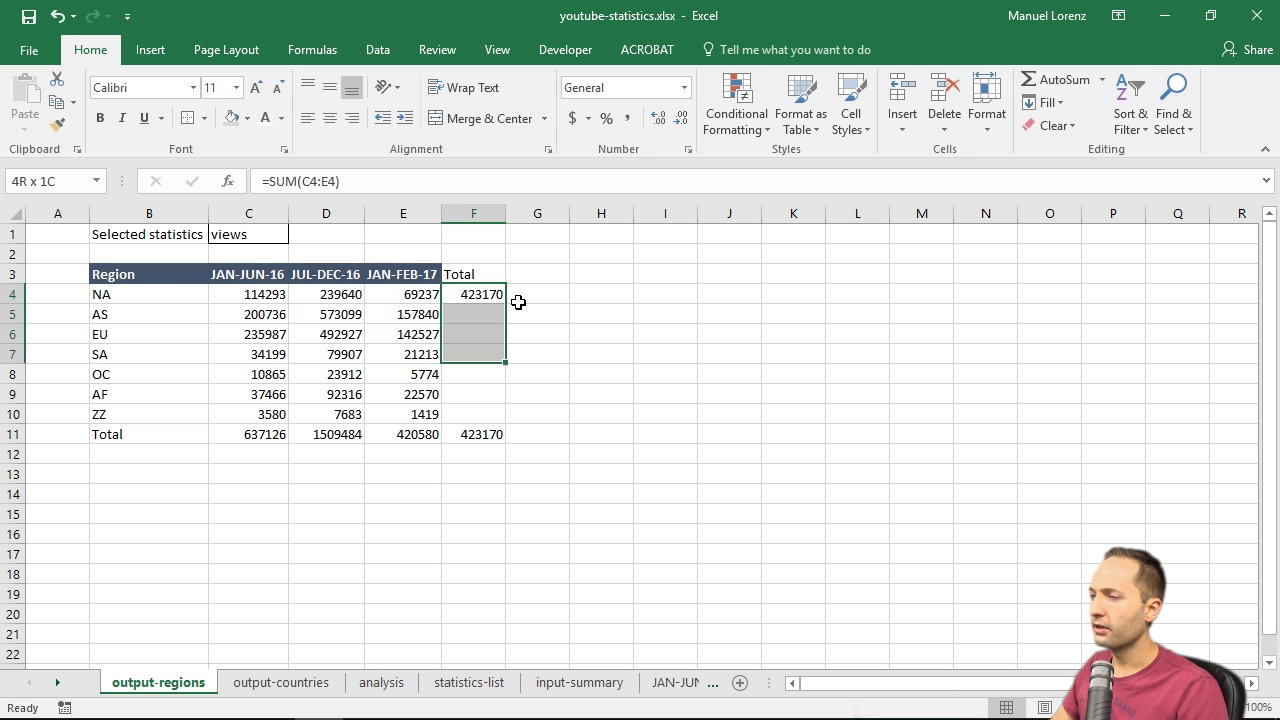
key("shift+Down")
key("ctrl+d")
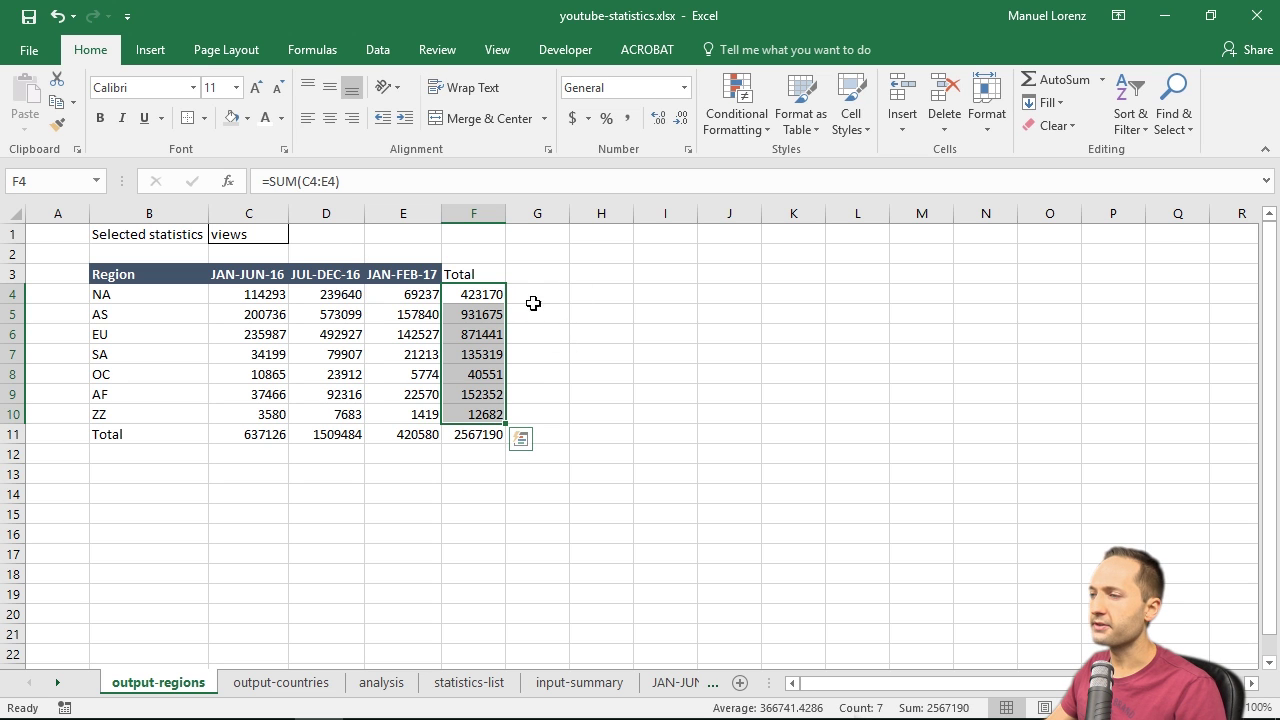
- Make the total row B11:F11 bold and apply a top and bottom border to it
left_click_drag(153, 434, 491, 434)
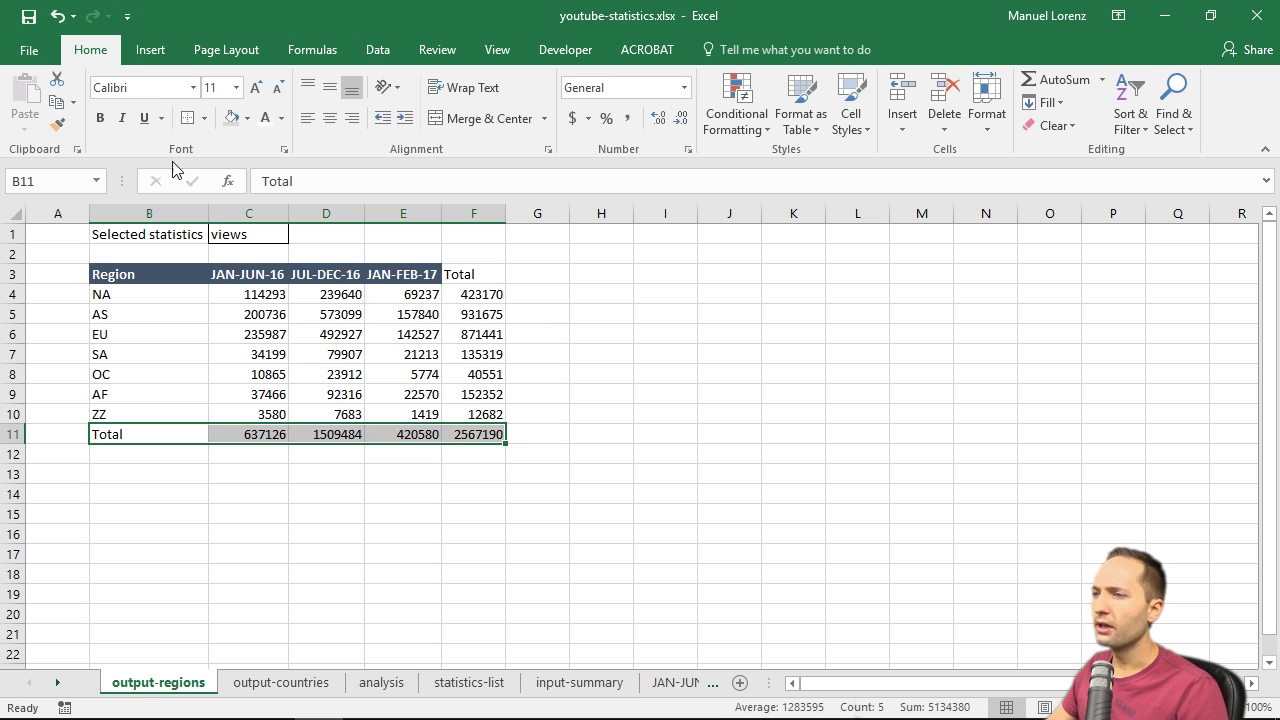
left_click(97, 120)
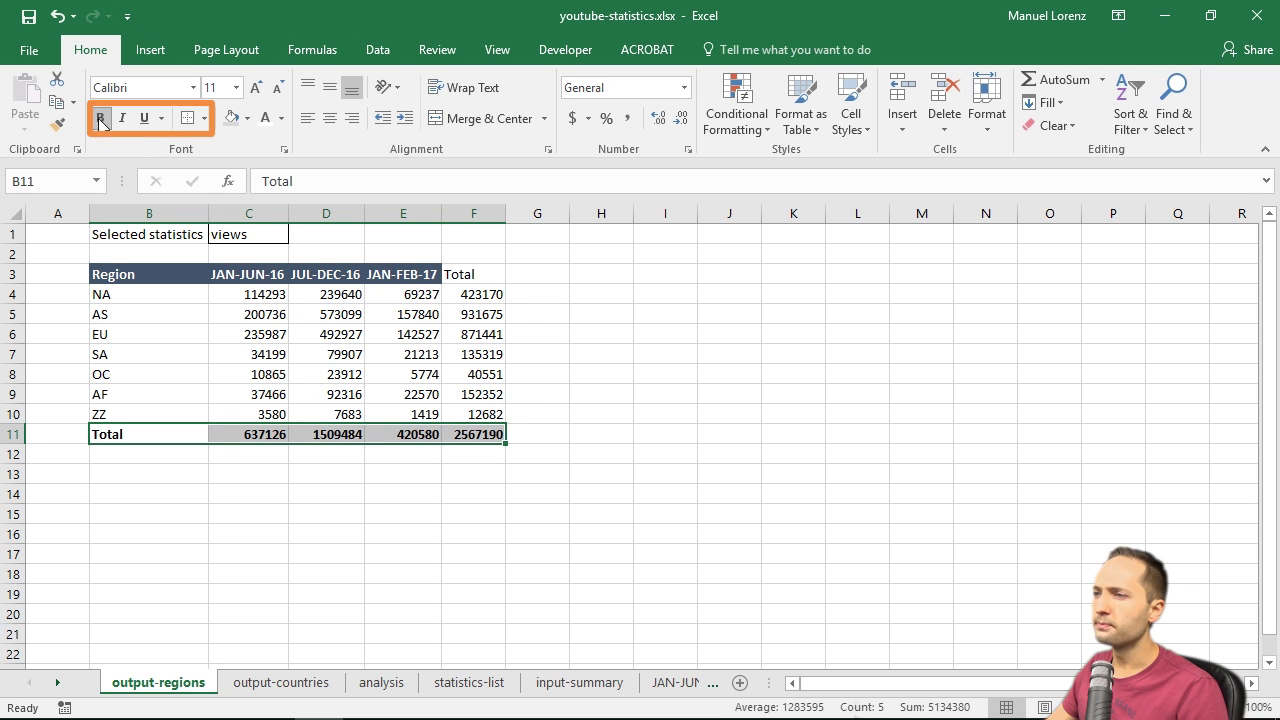
left_click(204, 119)
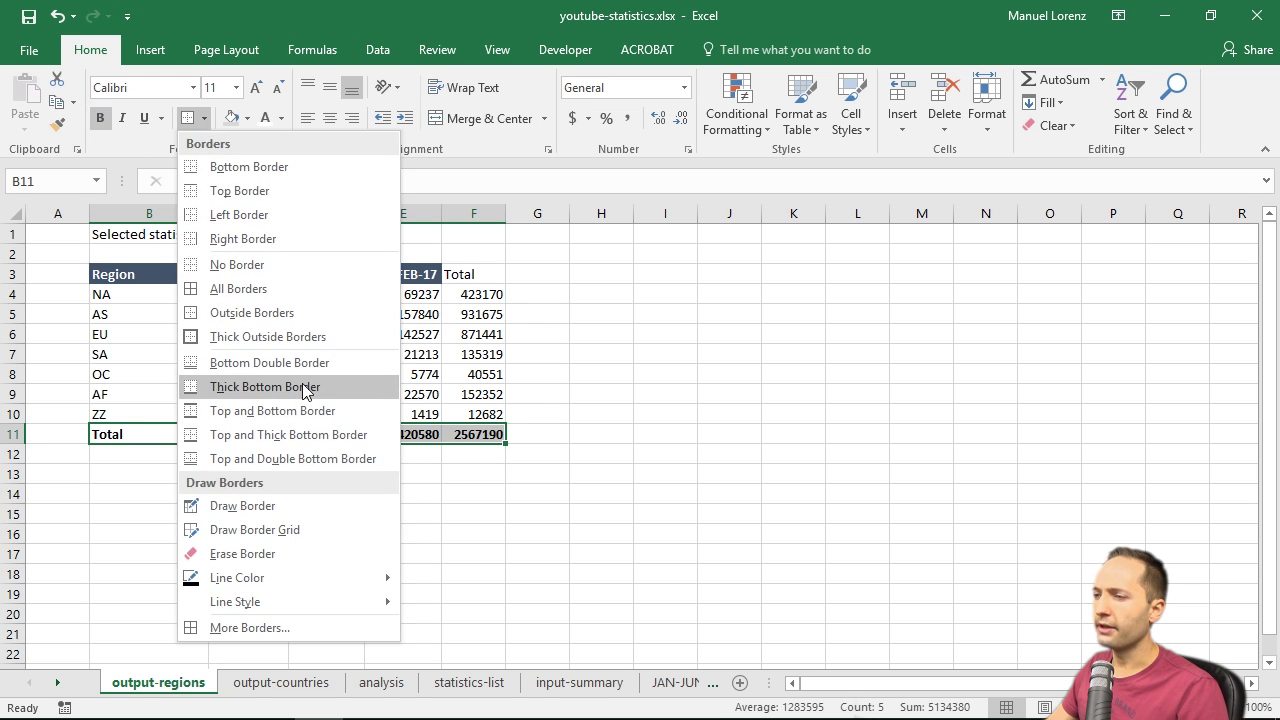
left_click(274, 410)
left_click(403, 494)
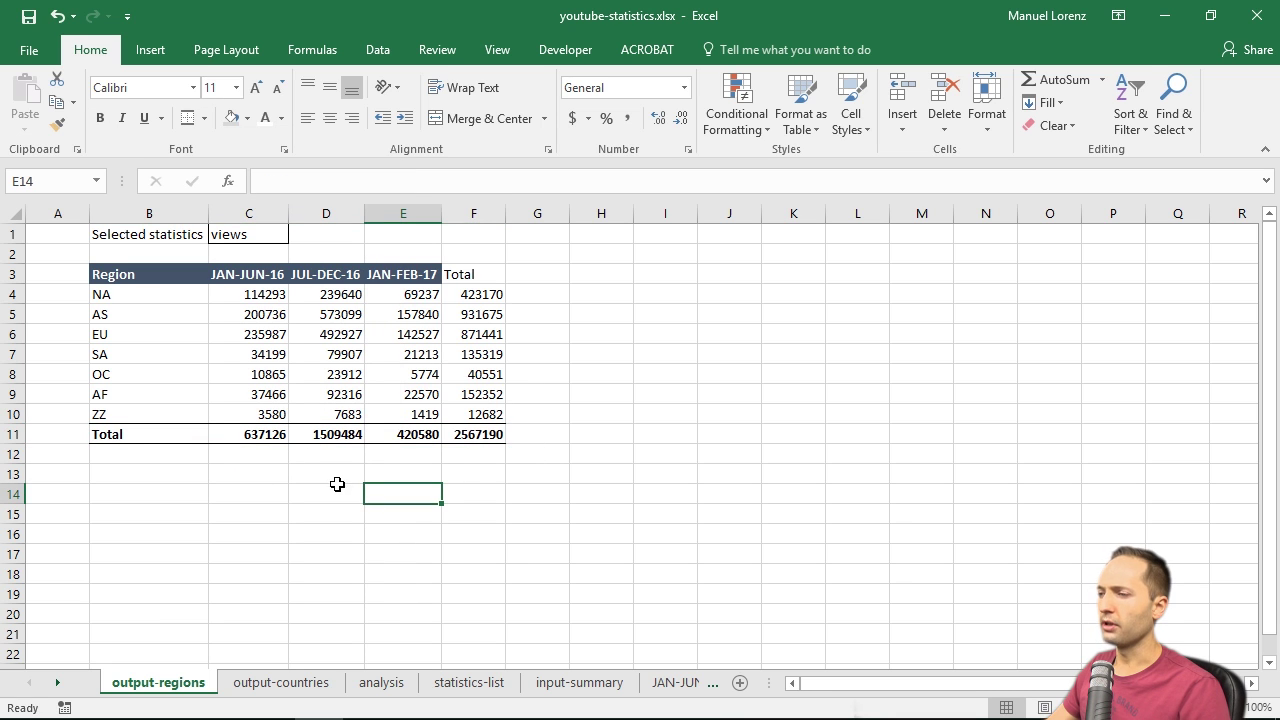
- Right-align the Total column F3:F11 and format its header in F3 with a blue fill and bold white text
left_click_drag(473, 272, 480, 432)
left_click(352, 118)
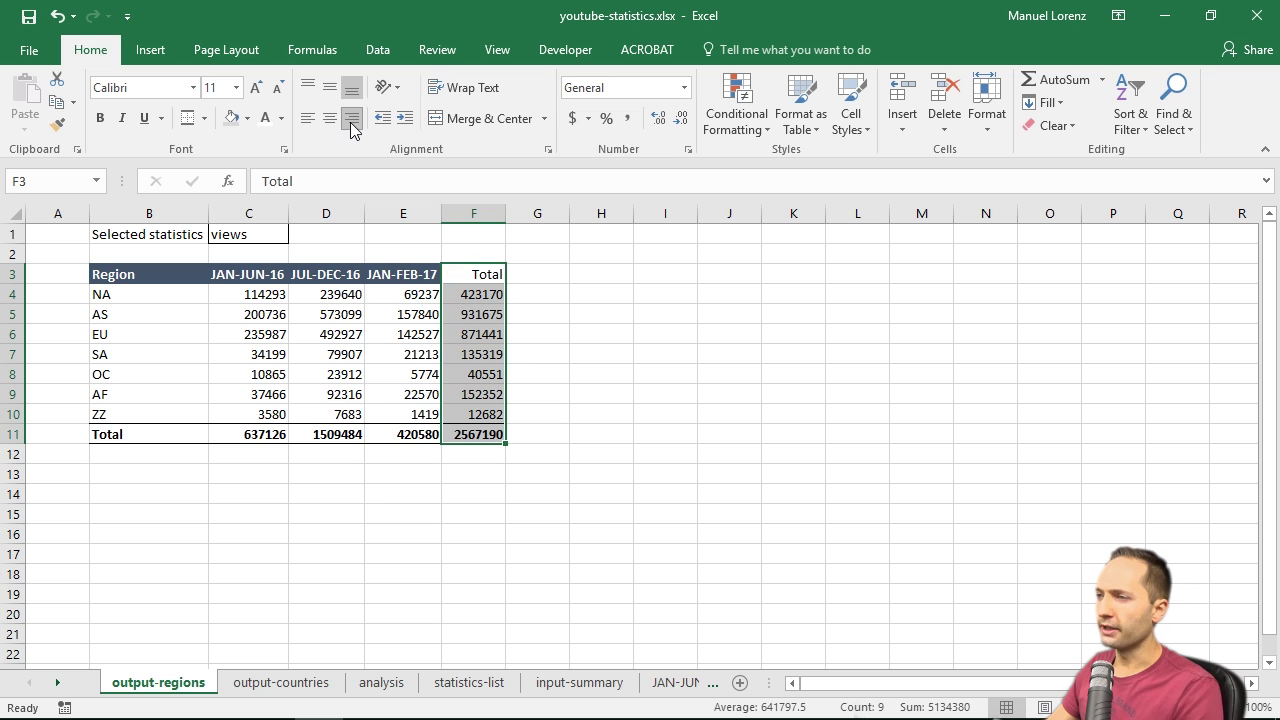
left_click(474, 270)
left_click(247, 118)
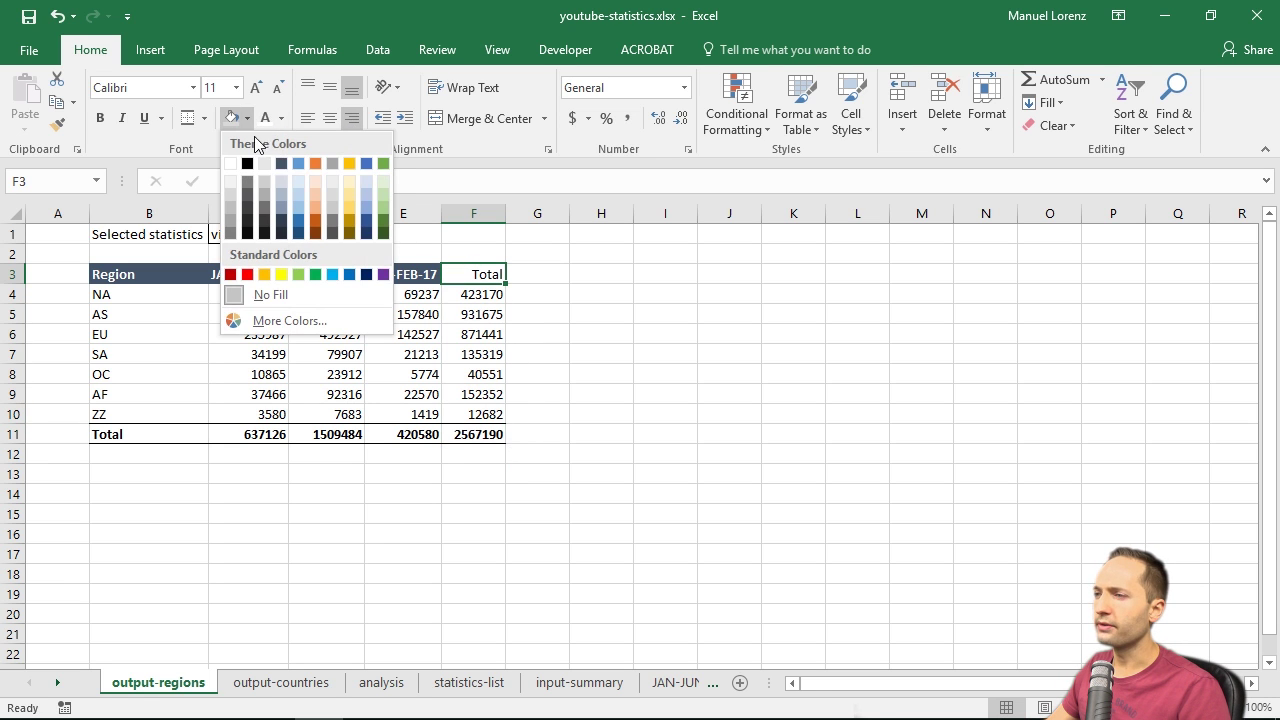
left_click(298, 163)
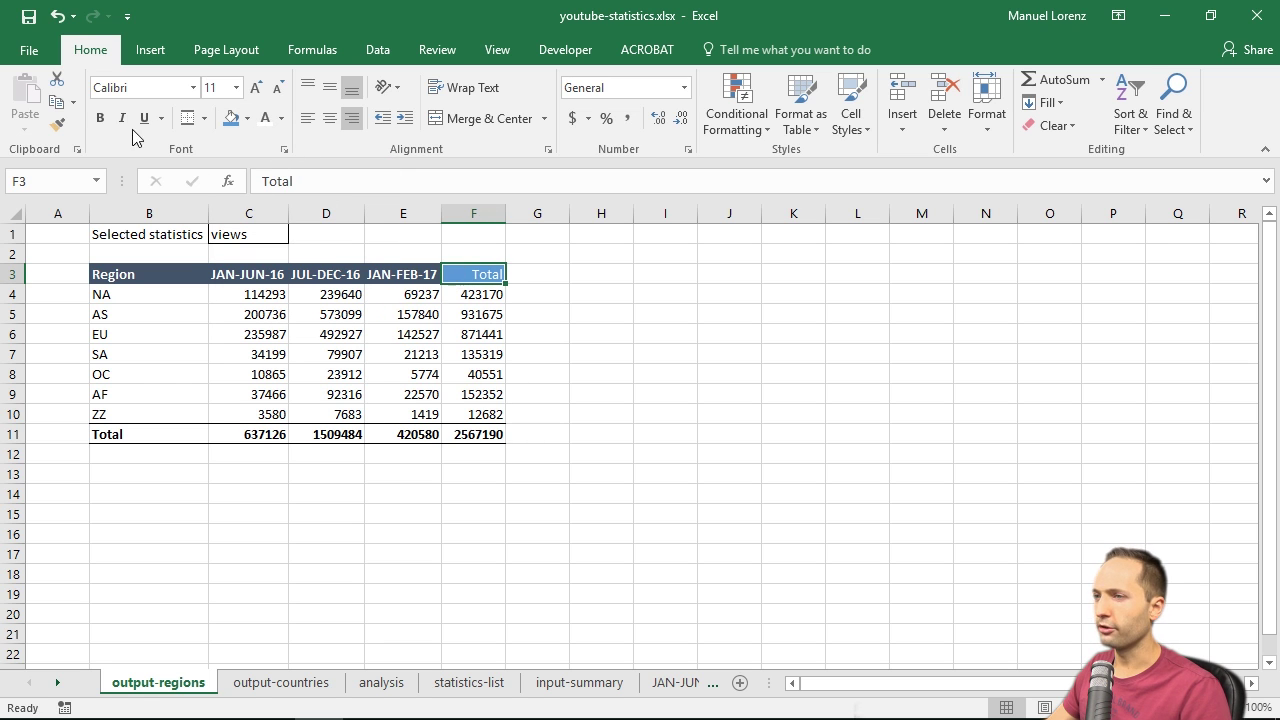
left_click(101, 118)
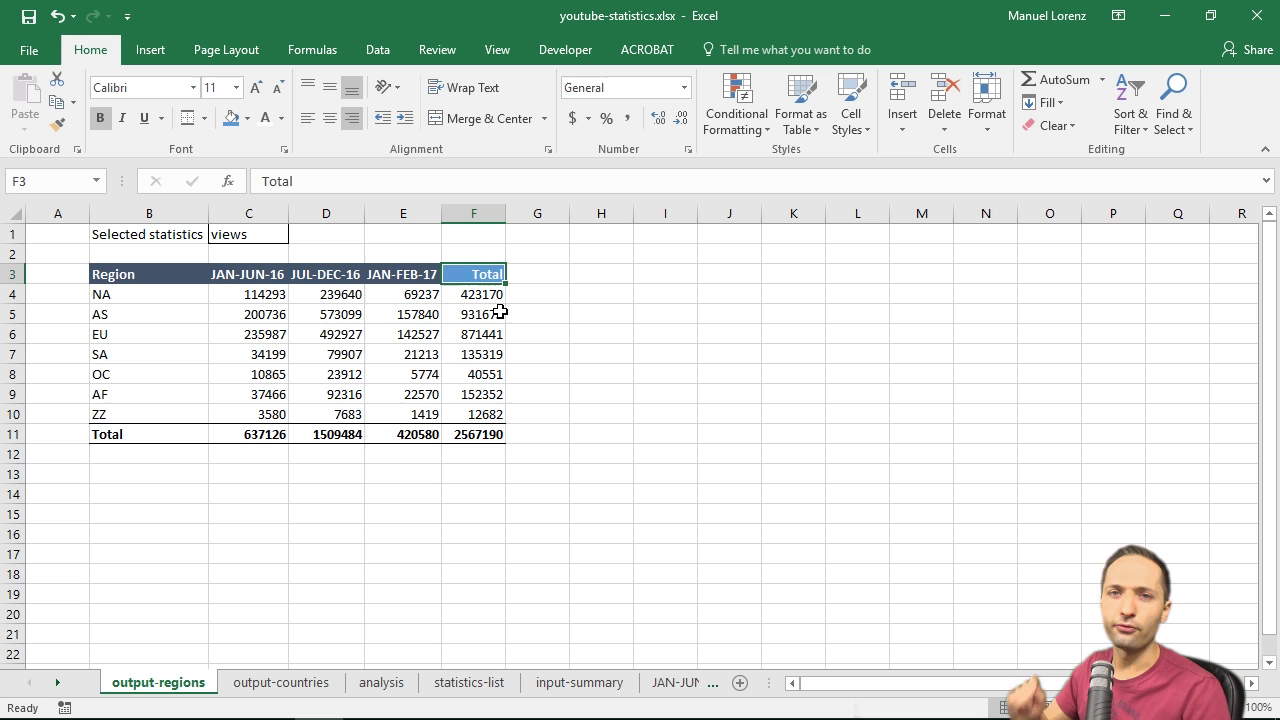
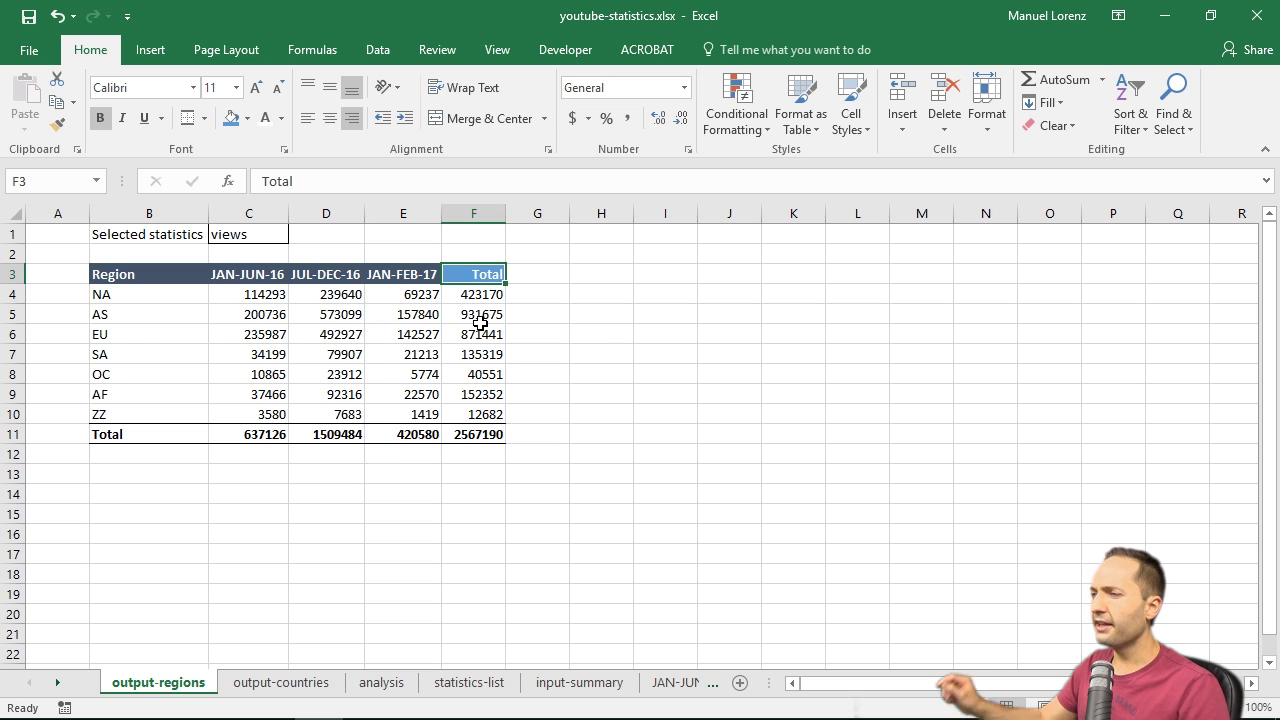
- Add filters to the region table's header row B3:F3
left_click_drag(131, 277, 492, 266)
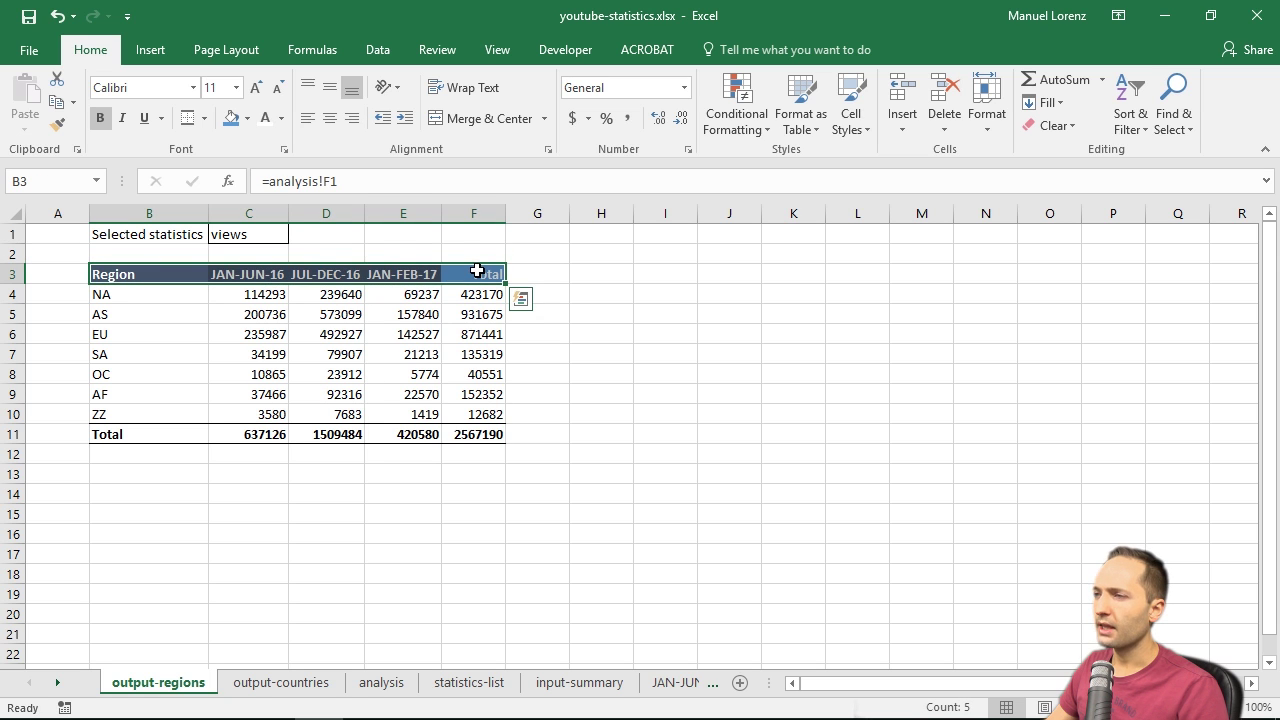
left_click(1130, 122)
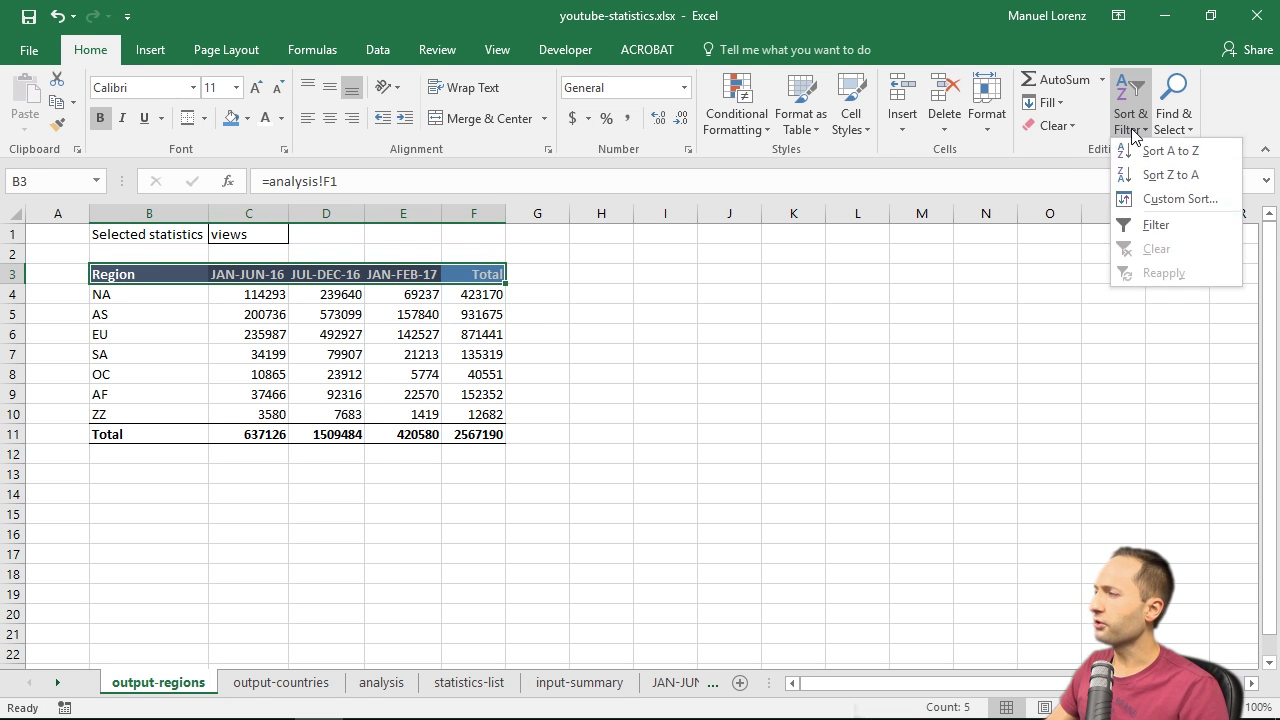
left_click(1152, 232)
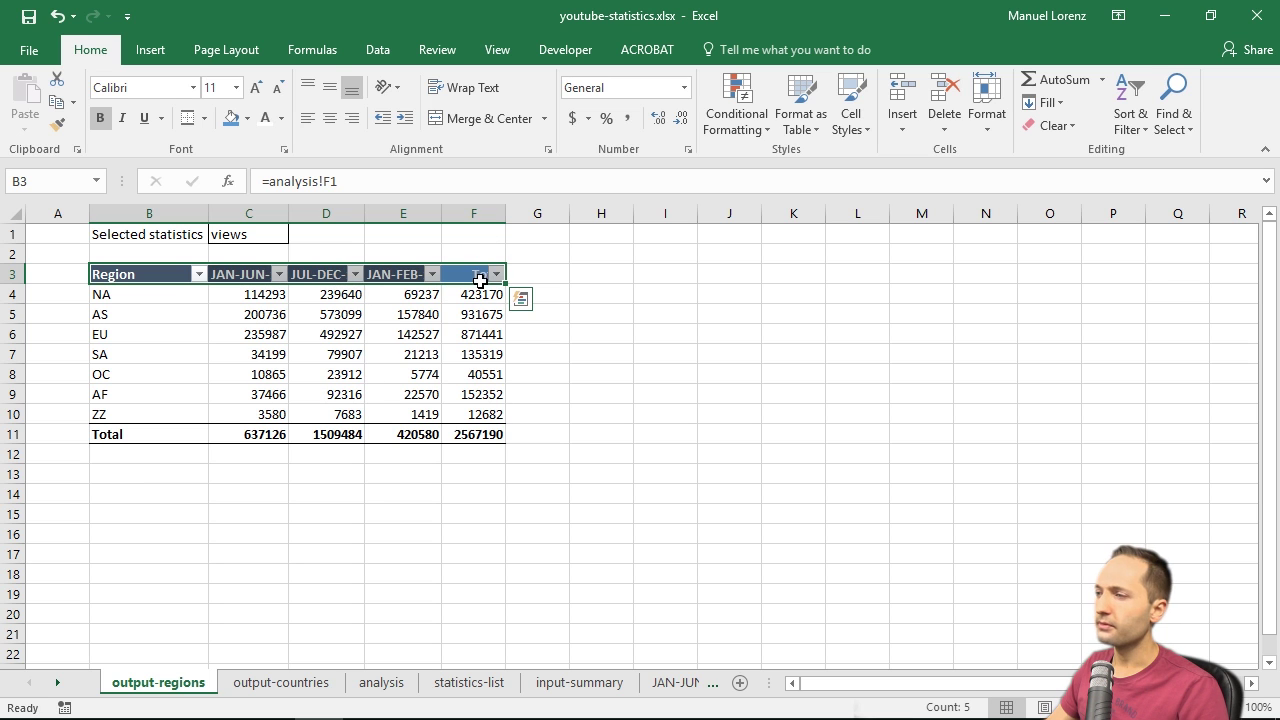
- Try sorting the region table by the Total column from largest to smallest and undo the sort
left_click(496, 274)
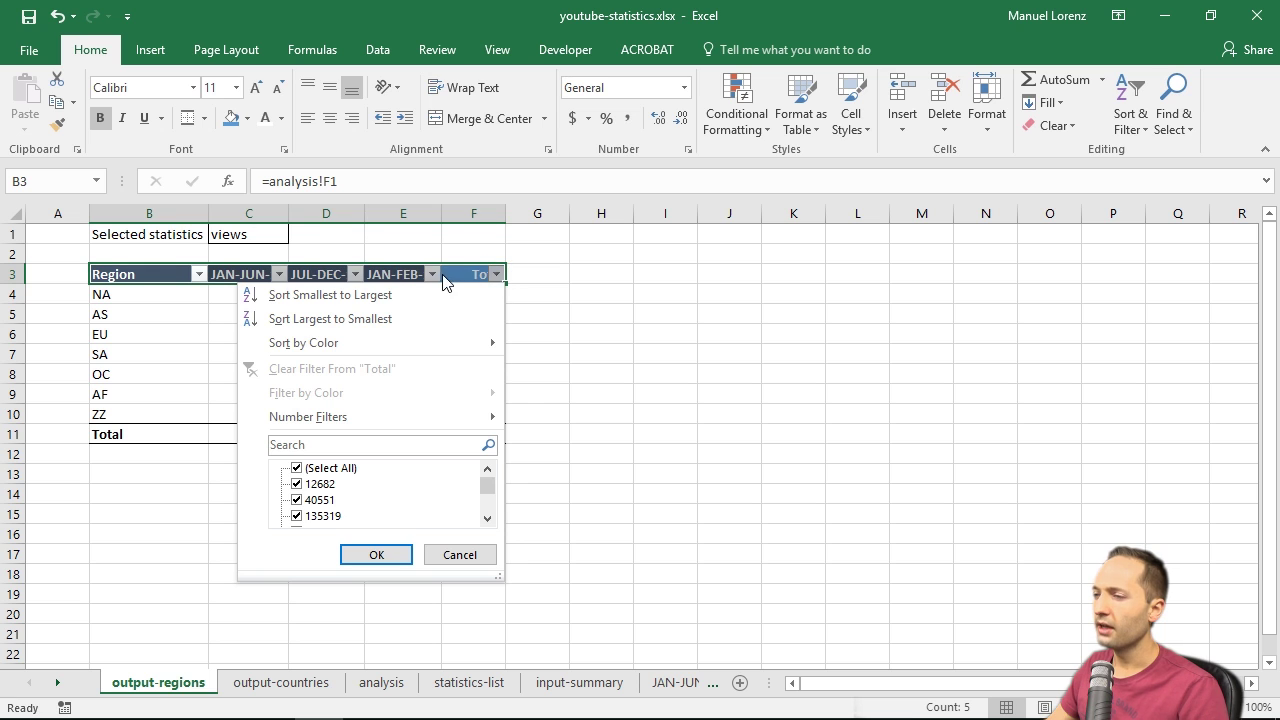
left_click(362, 319)
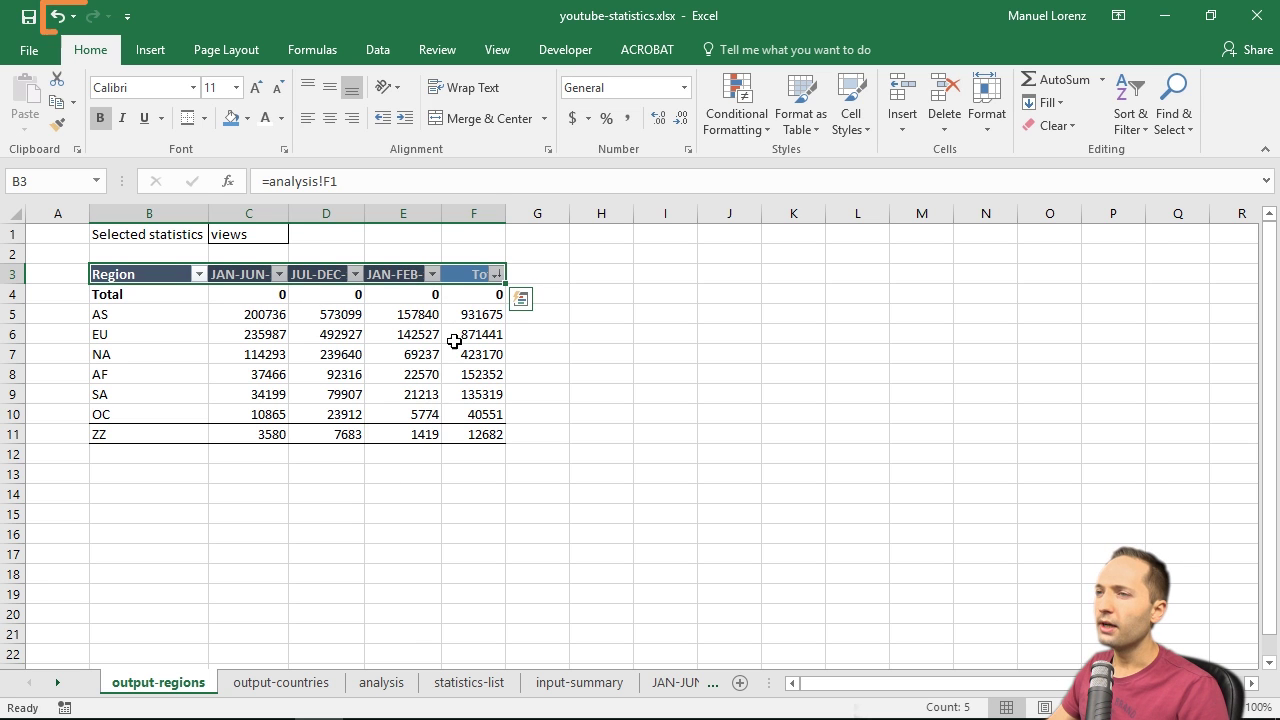
left_click(57, 16)
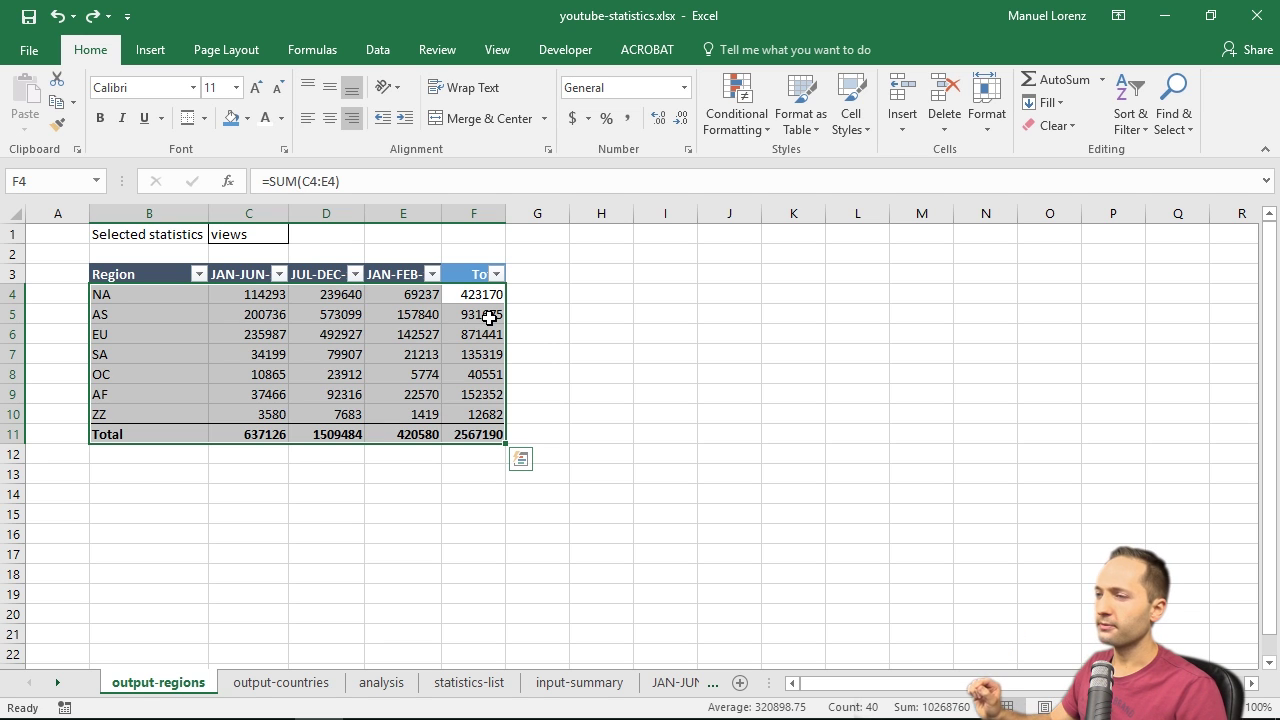
- Check which entries the Region column's filter list offers and close it without filtering
left_click(48, 279)
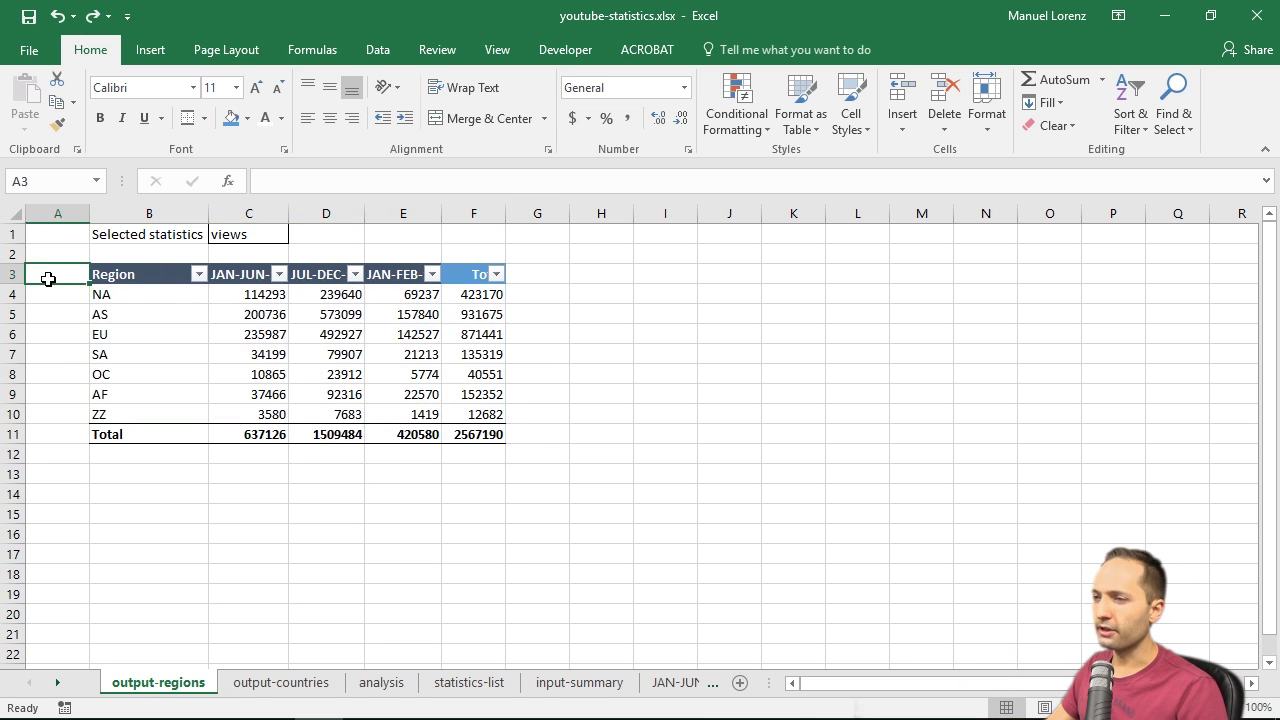
left_click(199, 276)
left_click_drag(256, 494, 252, 505)
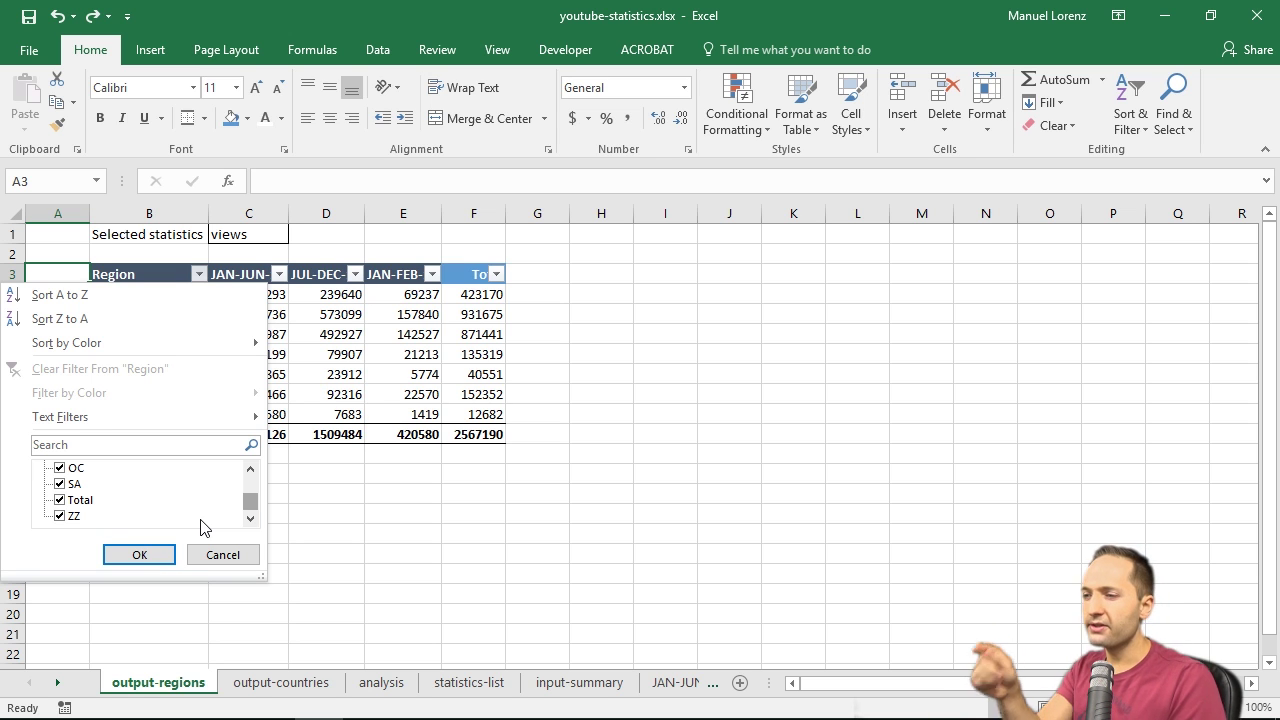
left_click(219, 552)
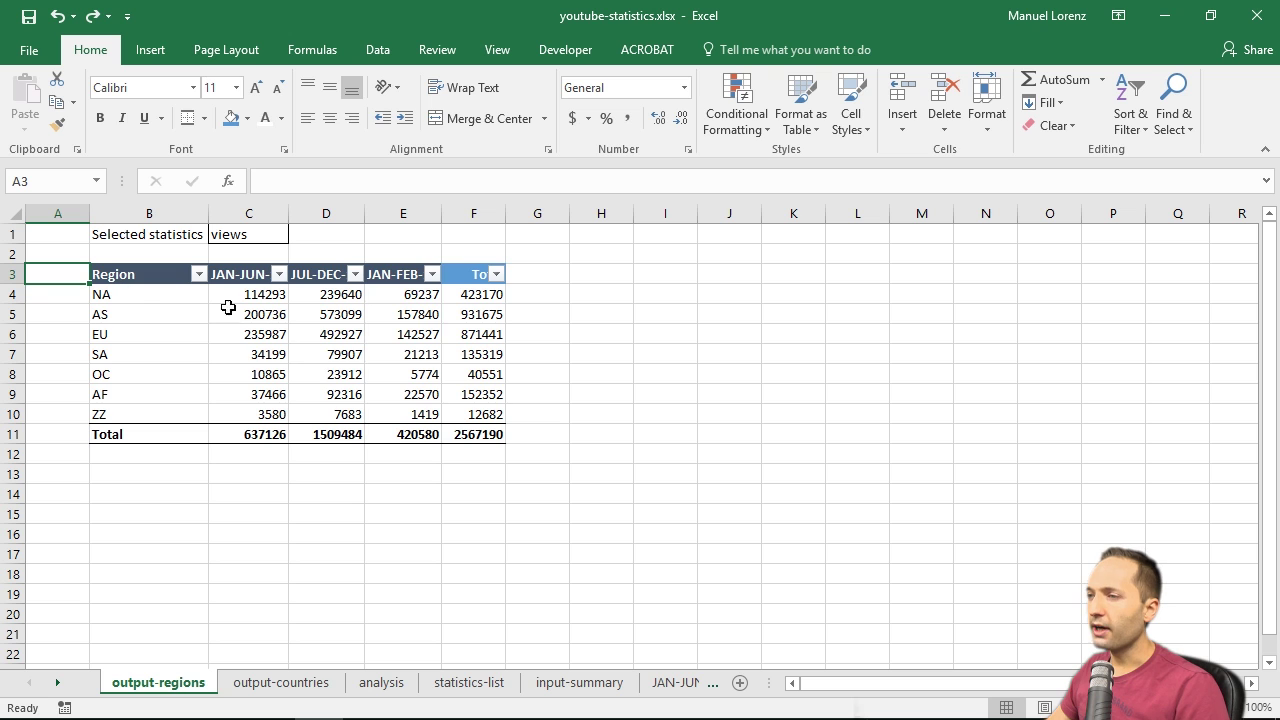
- Replace the total in C11 with the formula =SUBTOTAL(9,C4:C10)
left_click(256, 436)
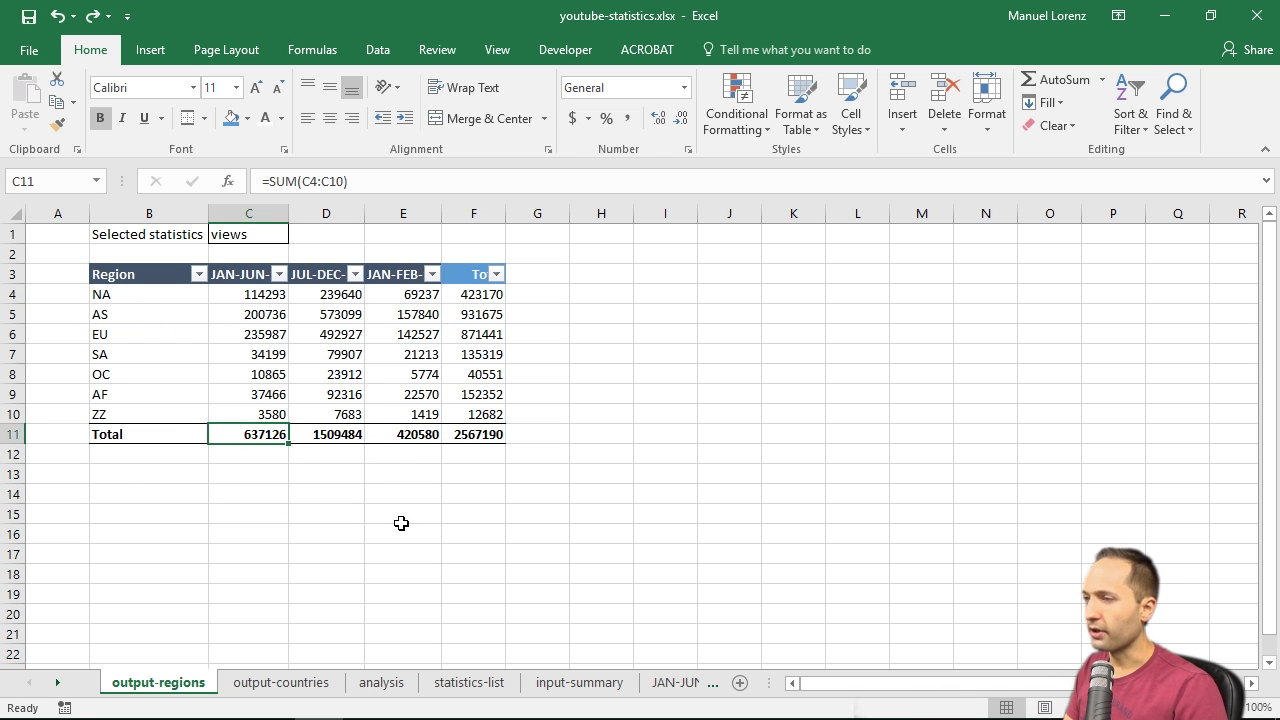
type("=")
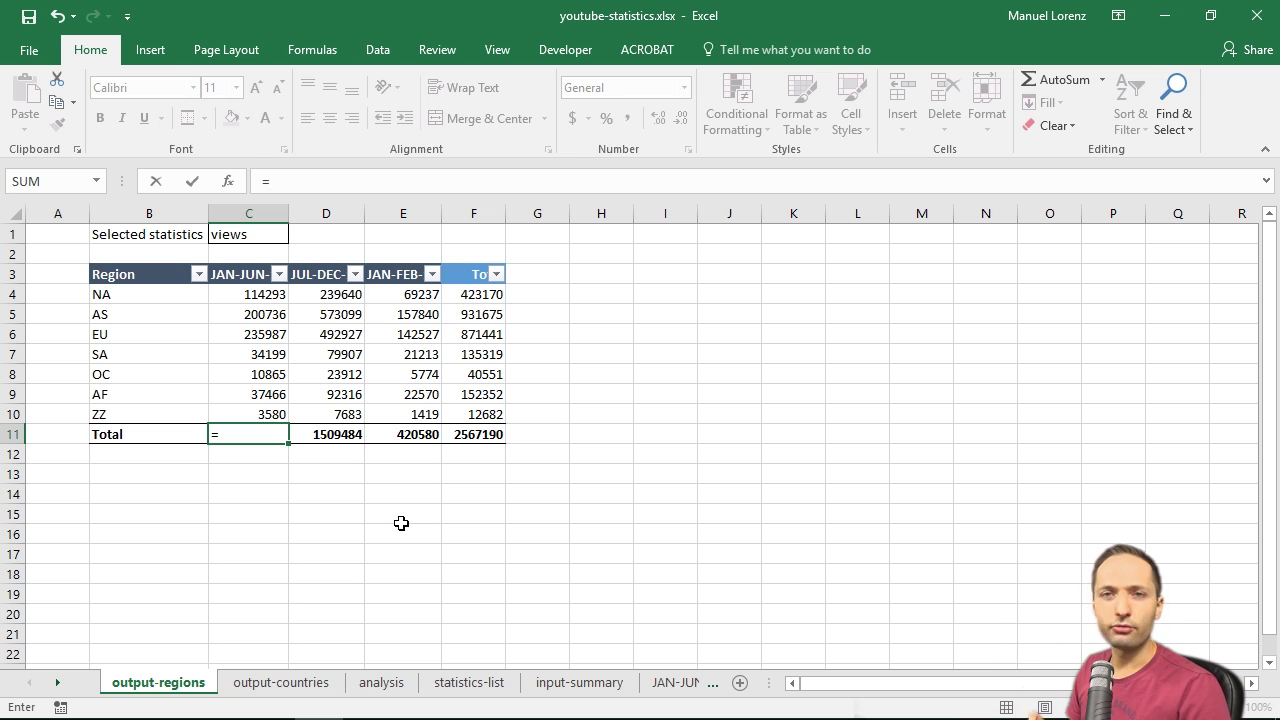
type("sub")
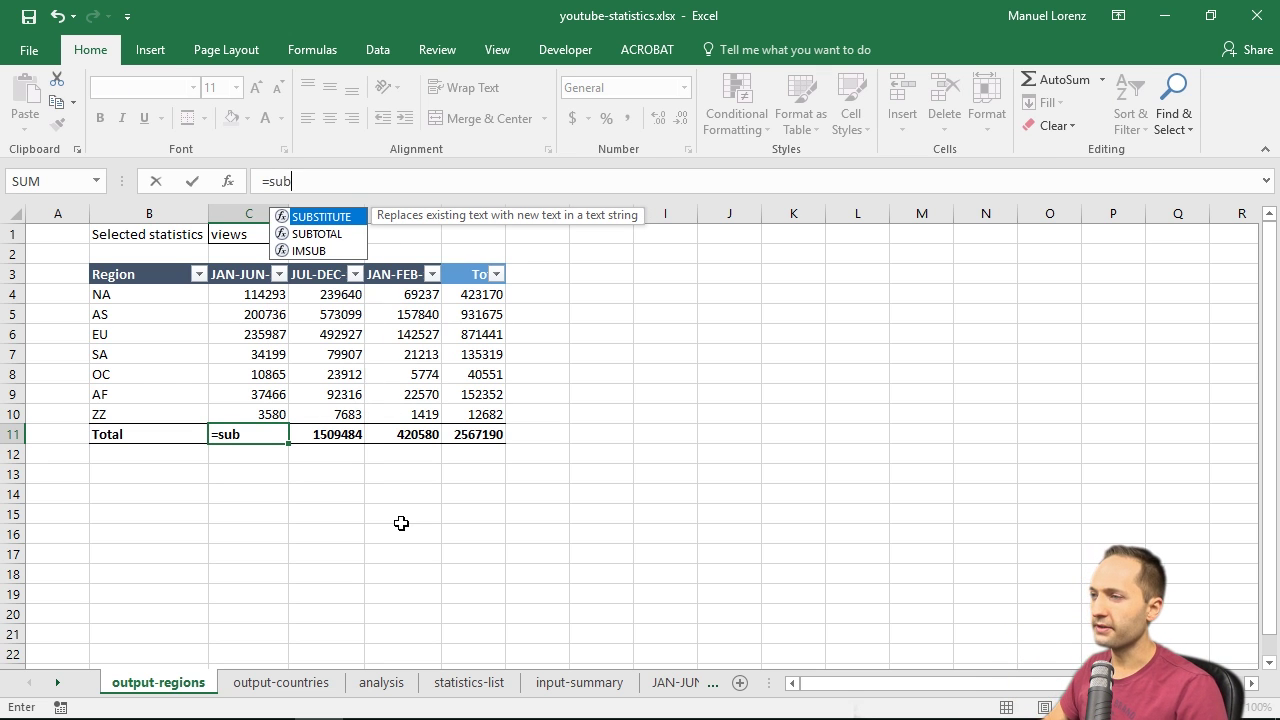
key("Down")
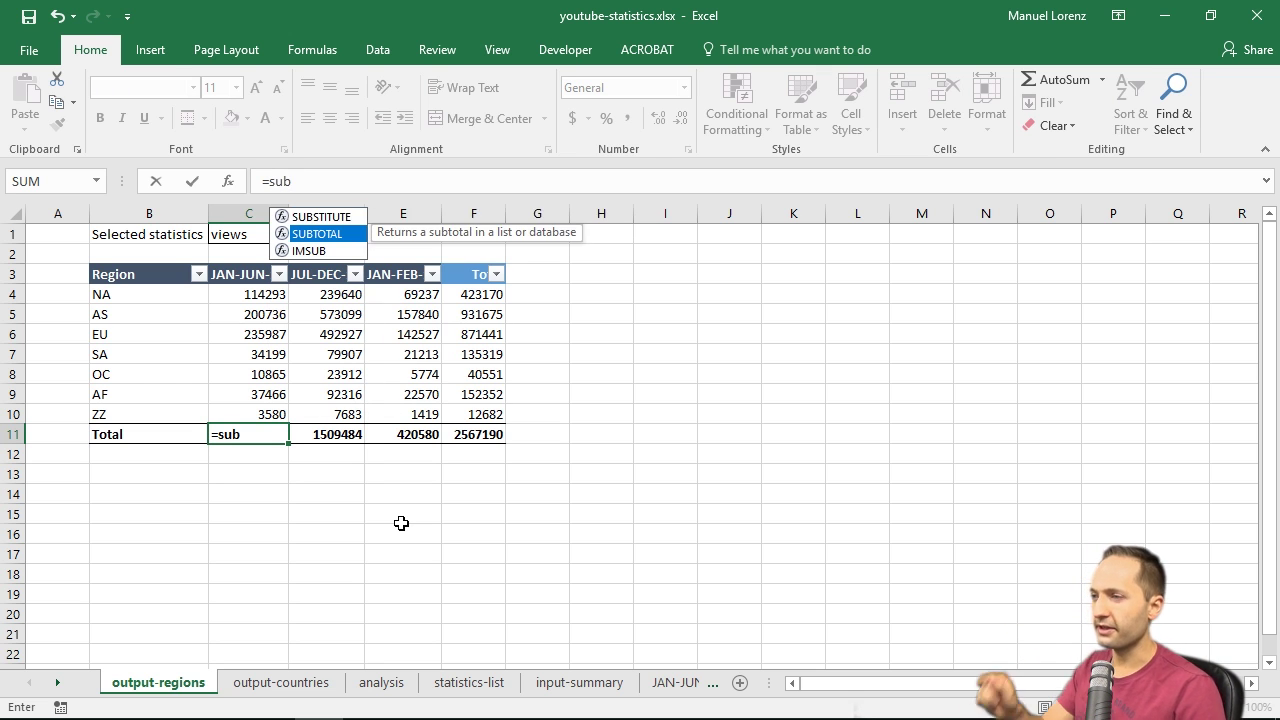
left_click(459, 189)
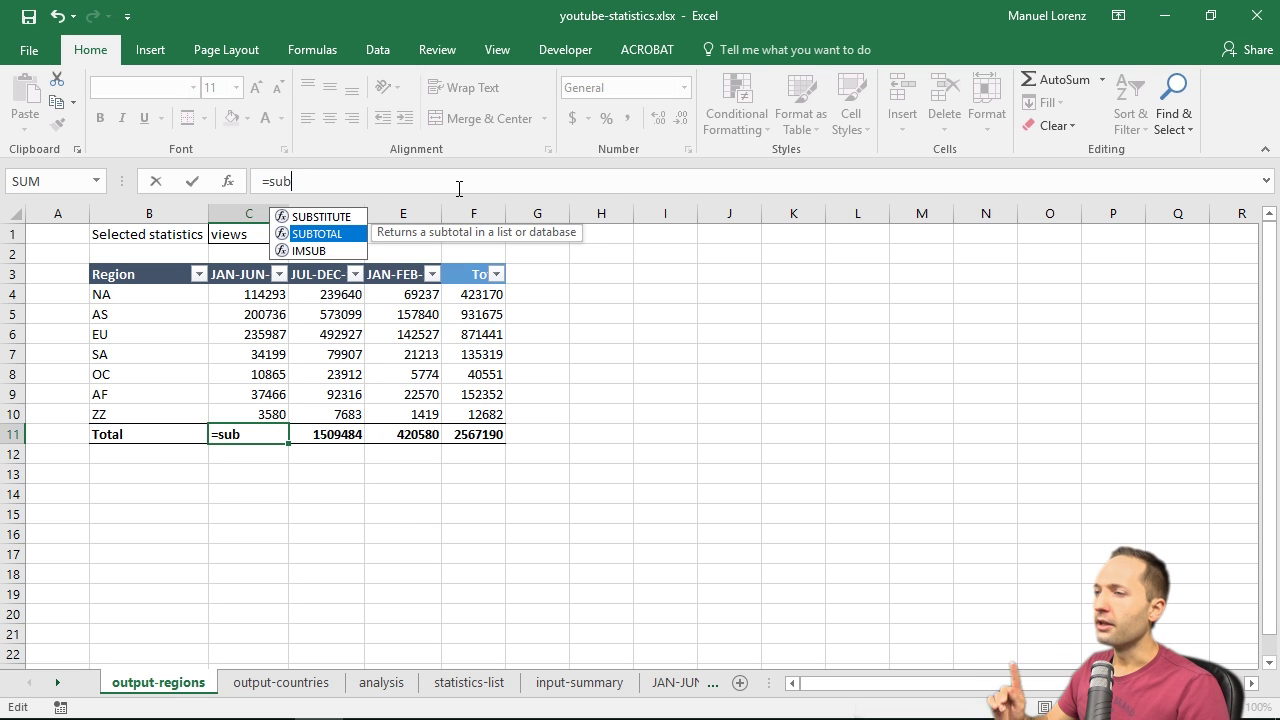
key("Tab")
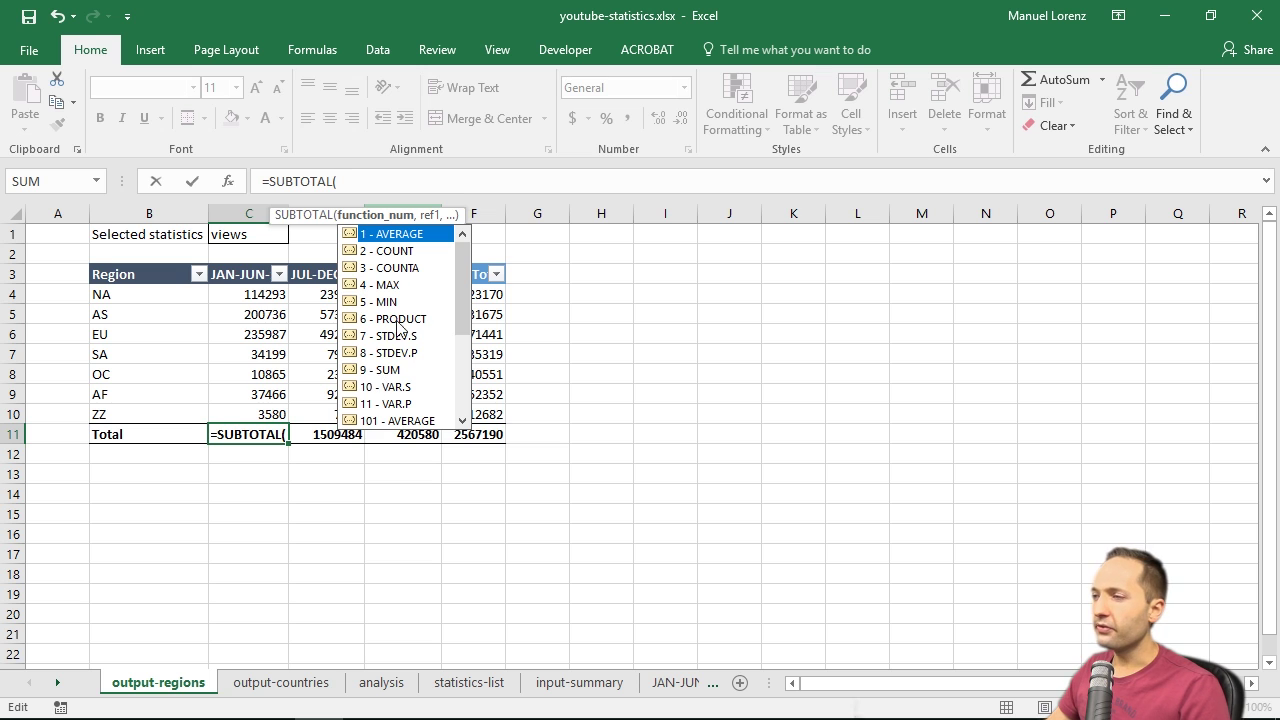
left_click_drag(458, 292, 474, 395)
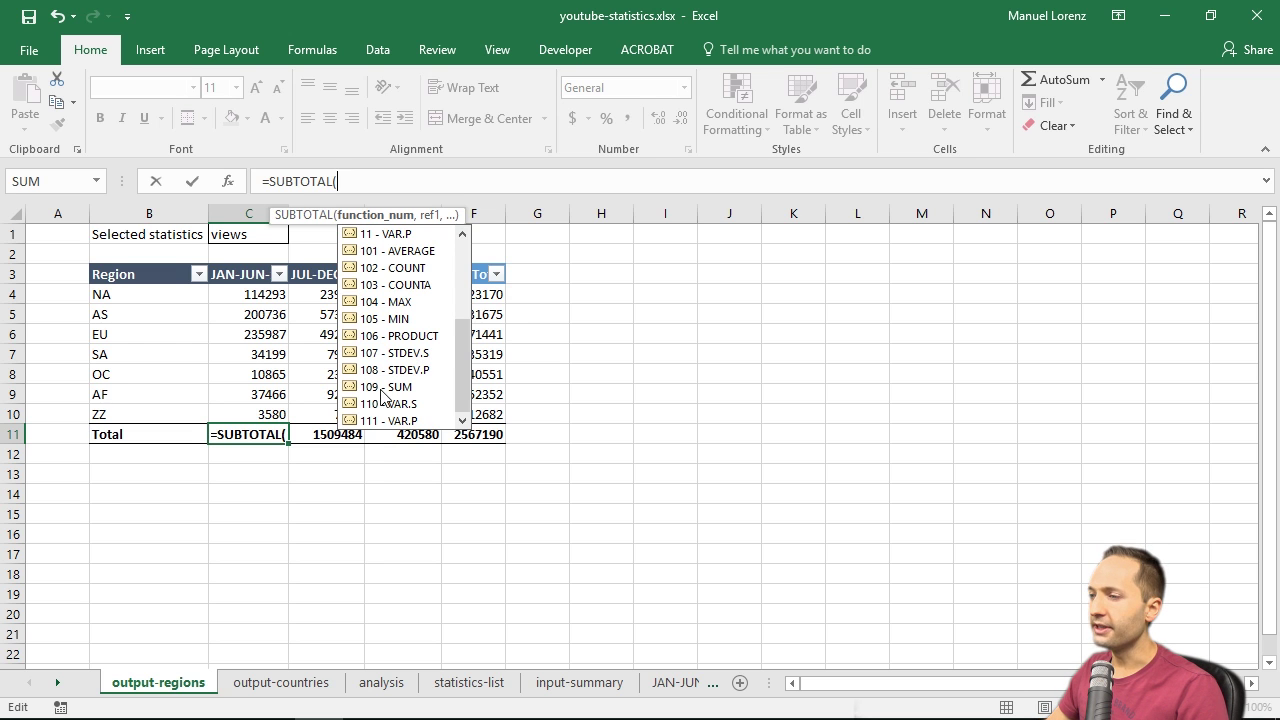
scroll(390, 350, "up", 4)
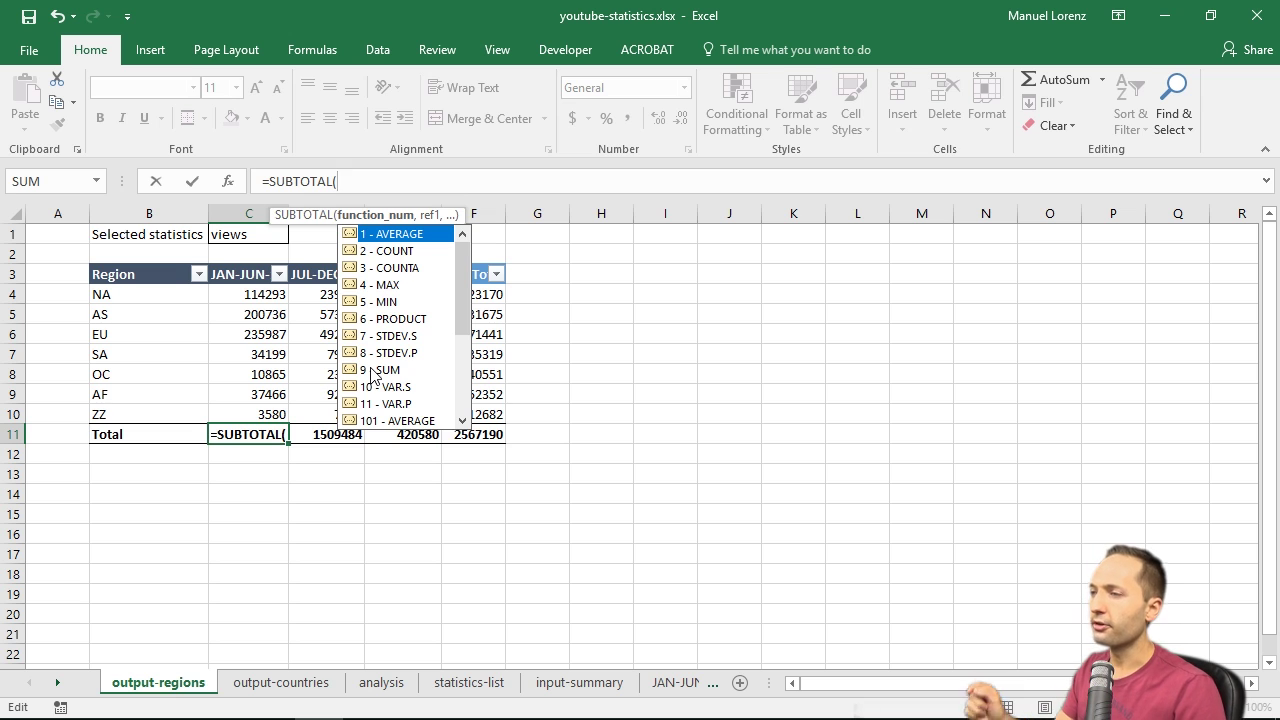
type("9")
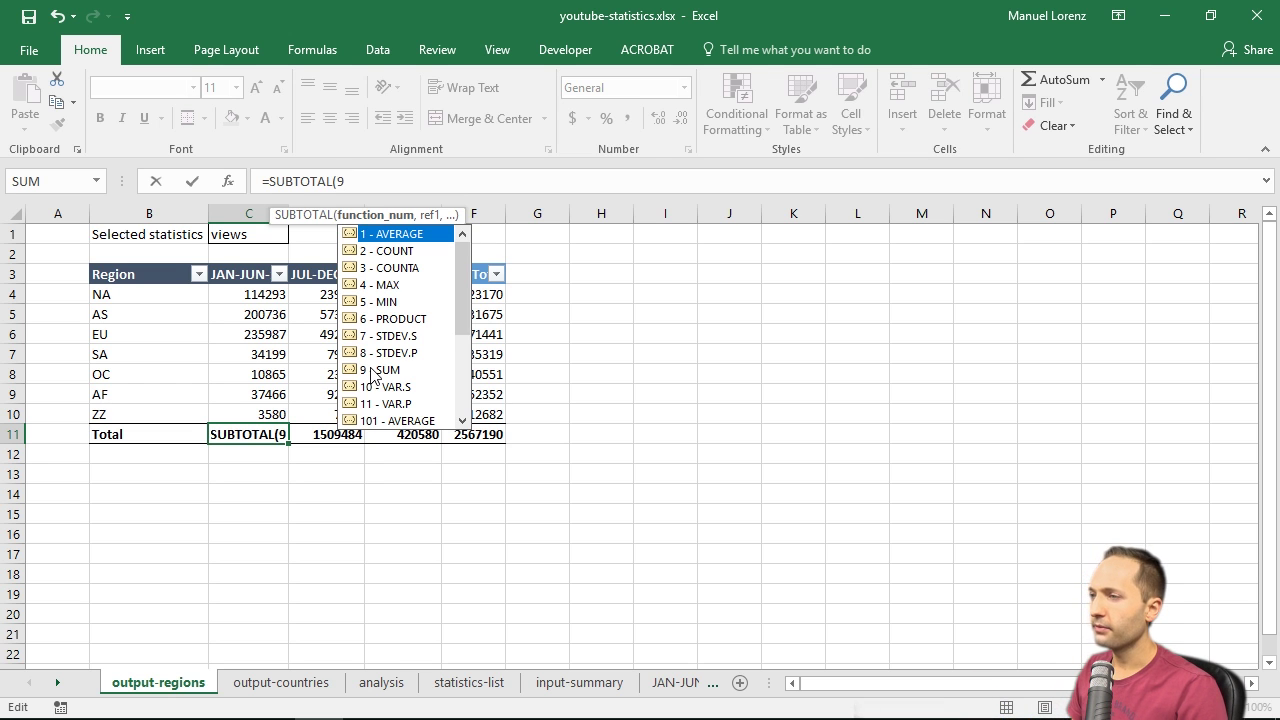
type(",")
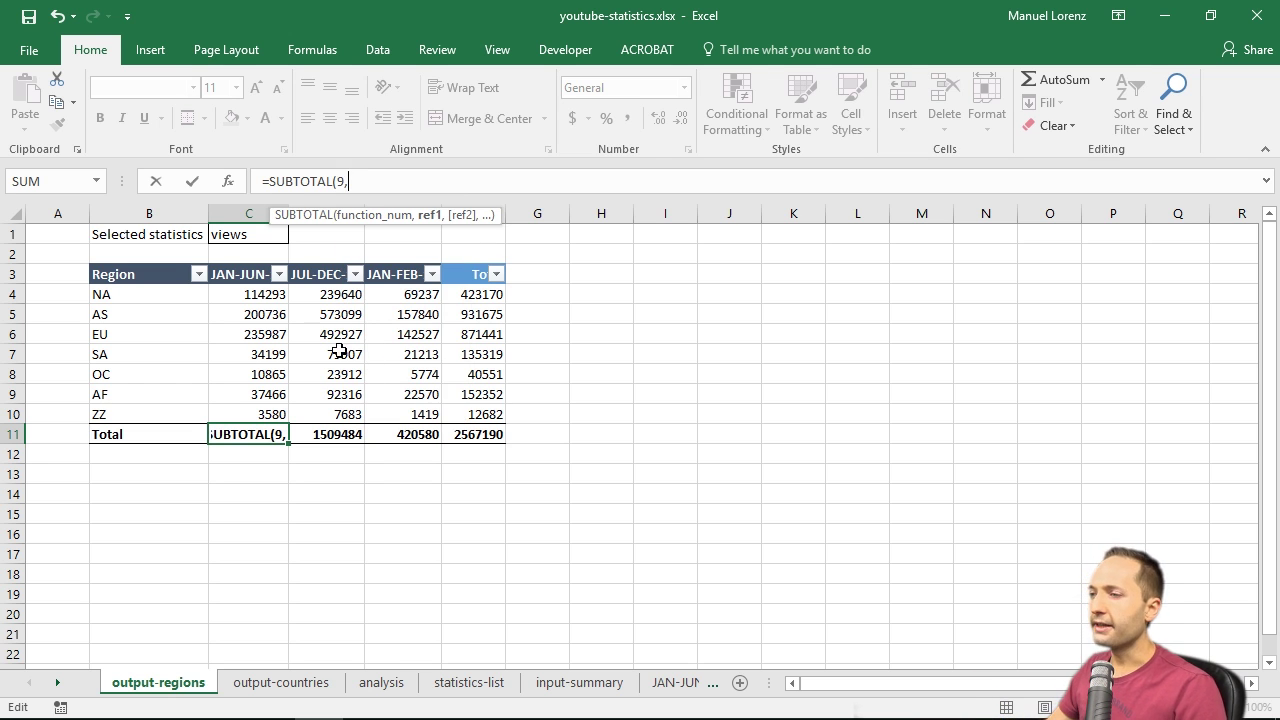
left_click_drag(255, 299, 267, 409)
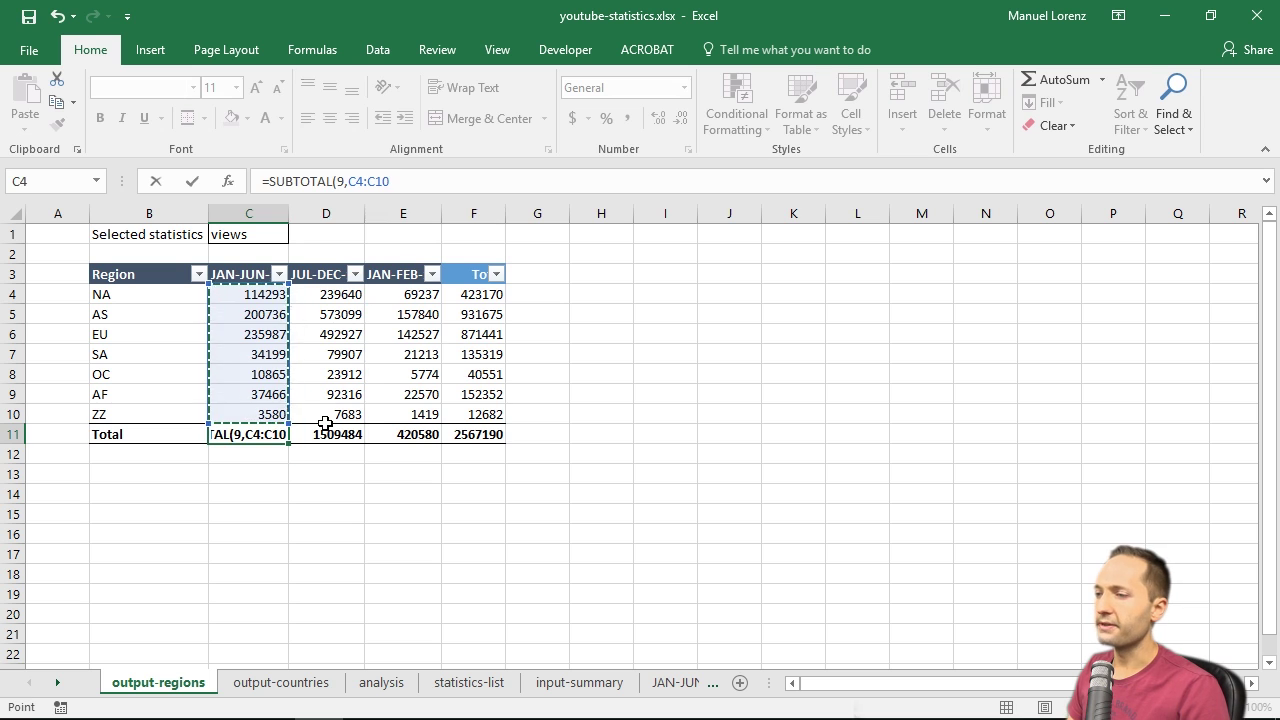
key("Return")
- Fill the SUBTOTAL formula from C11 across to F11 and check the resulting formula in F11
key("Up")
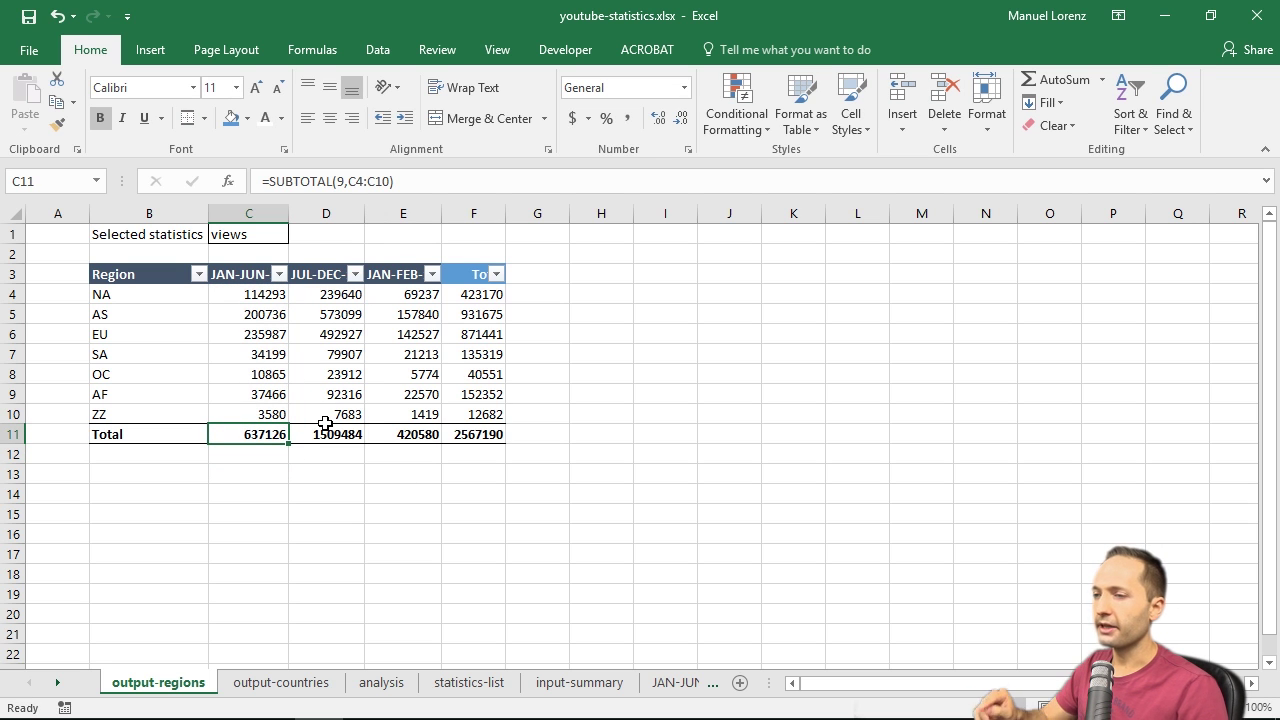
key("shift+Right")
key("shift+Right")
key("shift+Right")
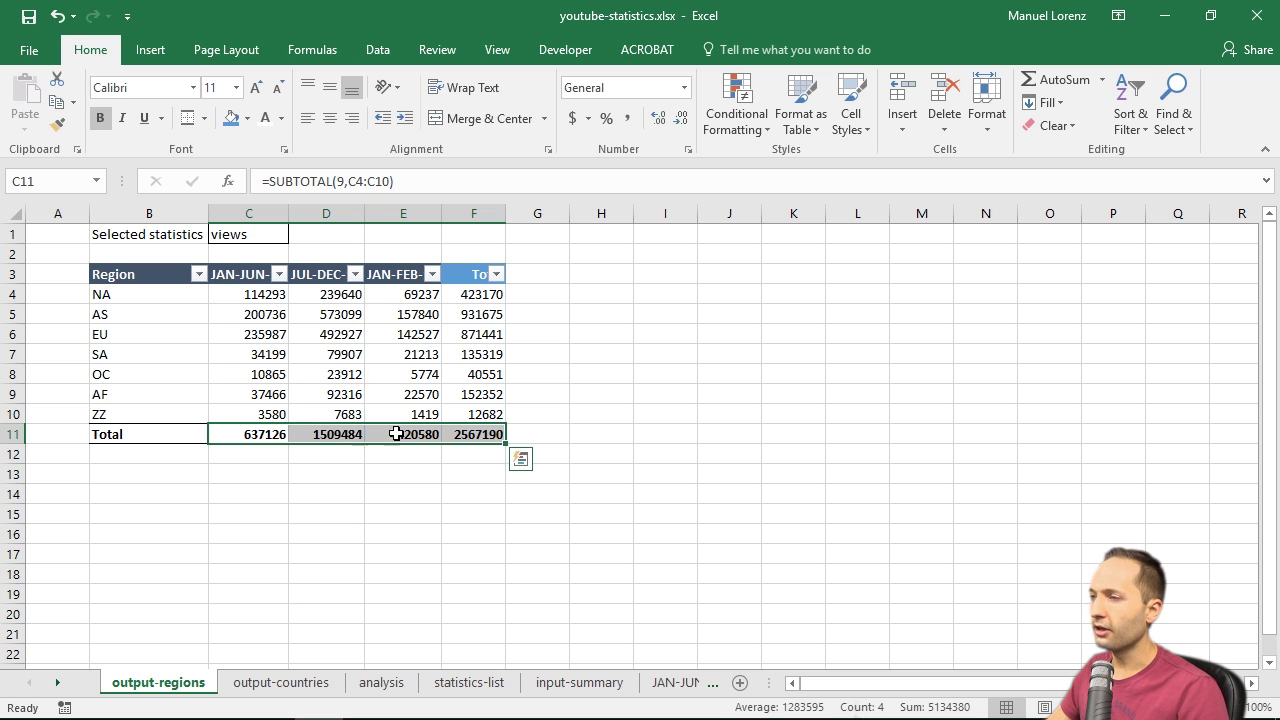
left_click(482, 434)
key("F2")
key("Escape")
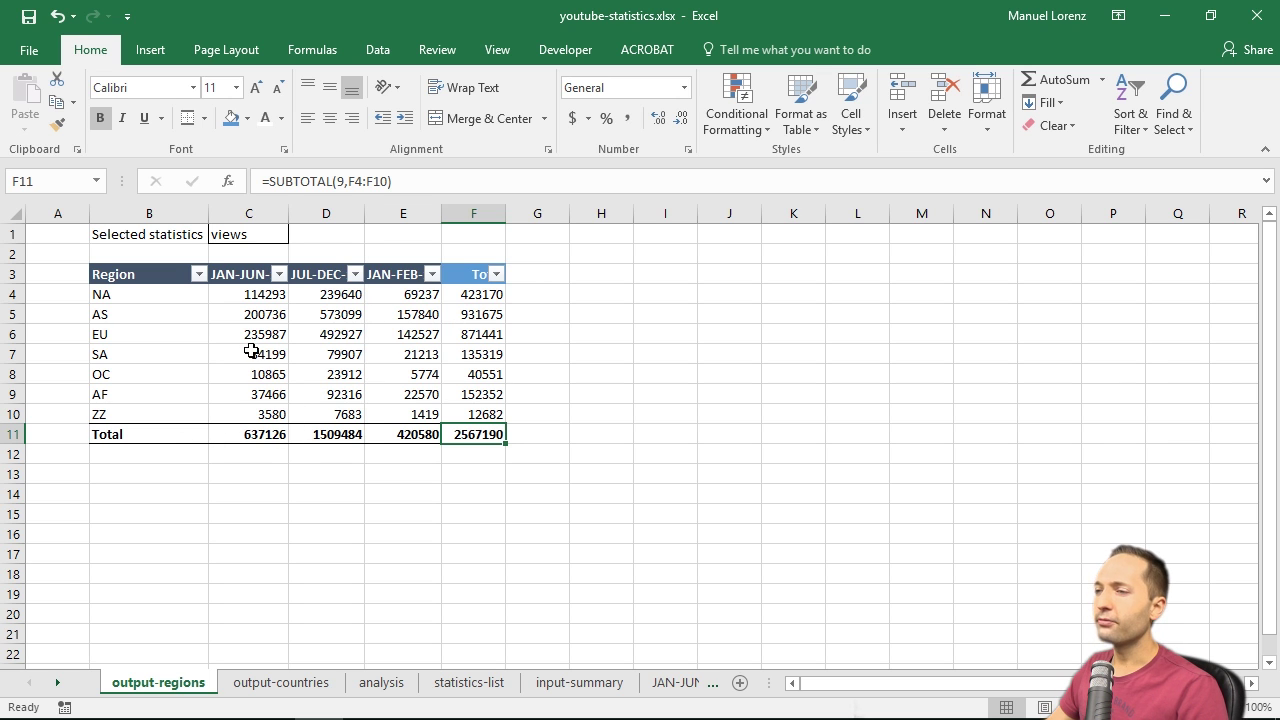
- Check whether the Region column's filter list includes the Total row and close it without filtering
left_click(199, 274)
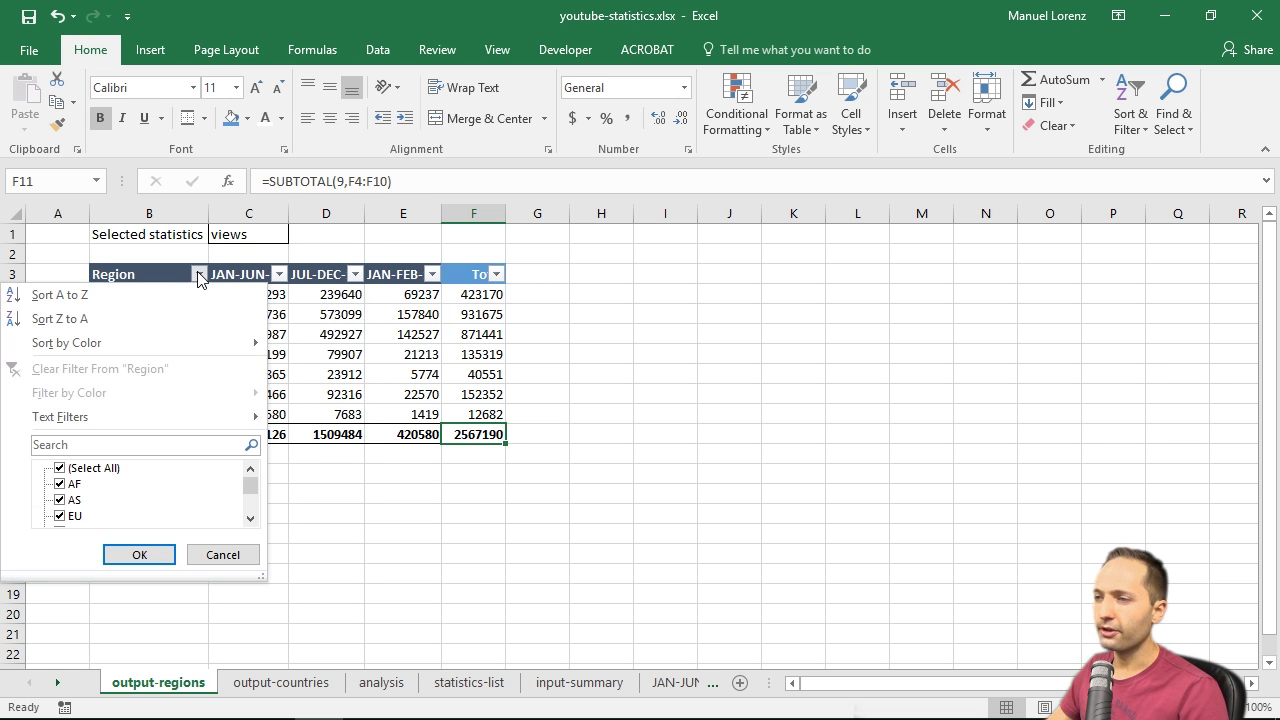
left_click_drag(249, 486, 256, 512)
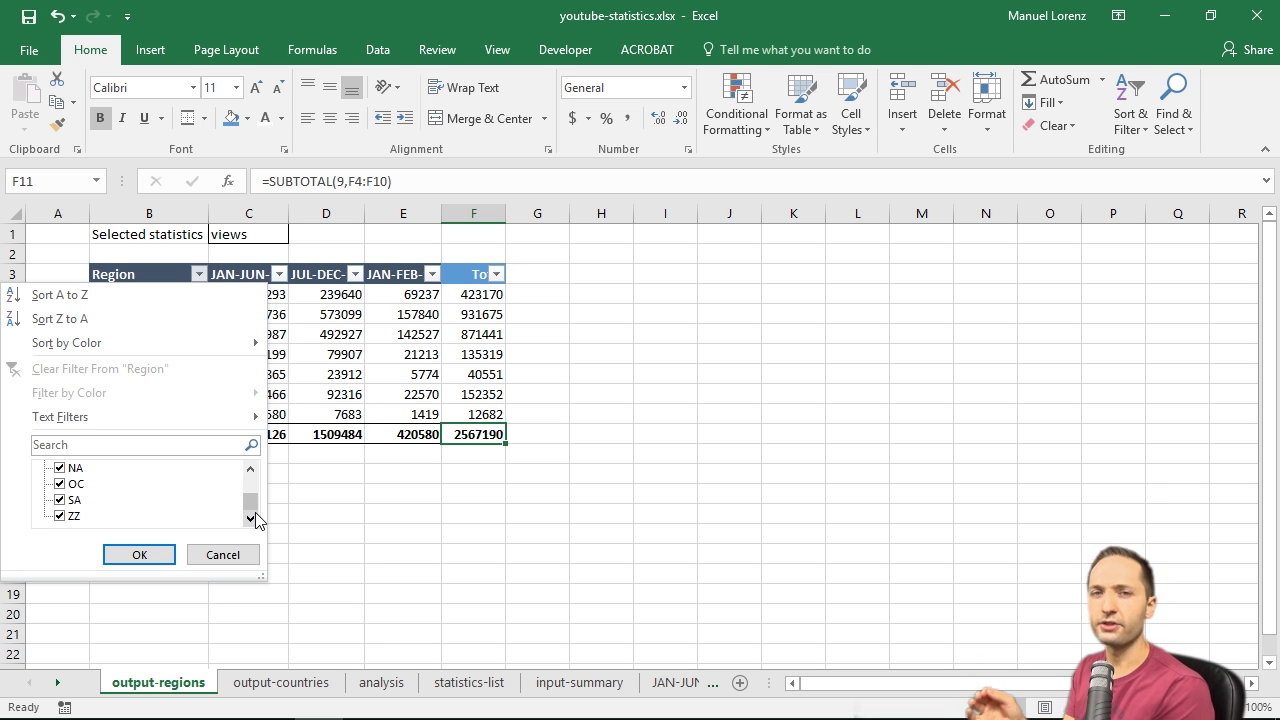
left_click(211, 549)
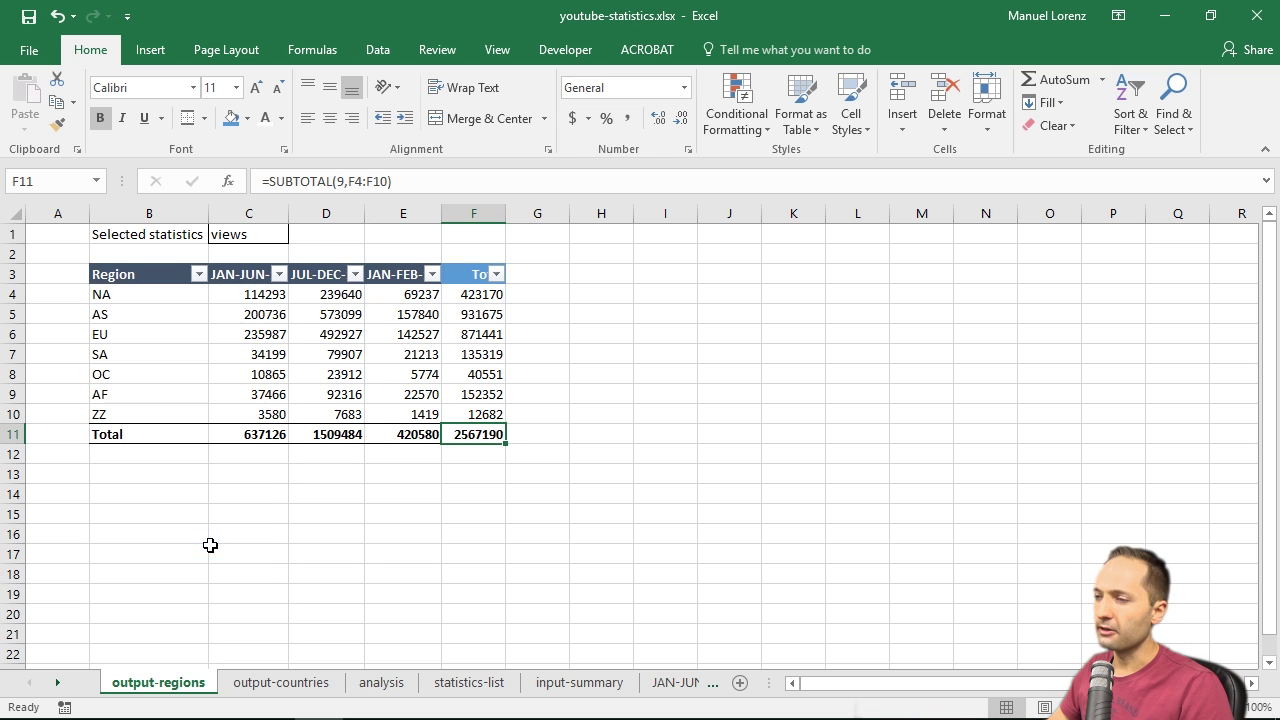
- Sort the region table by the Total column from largest to smallest
left_click(497, 276)
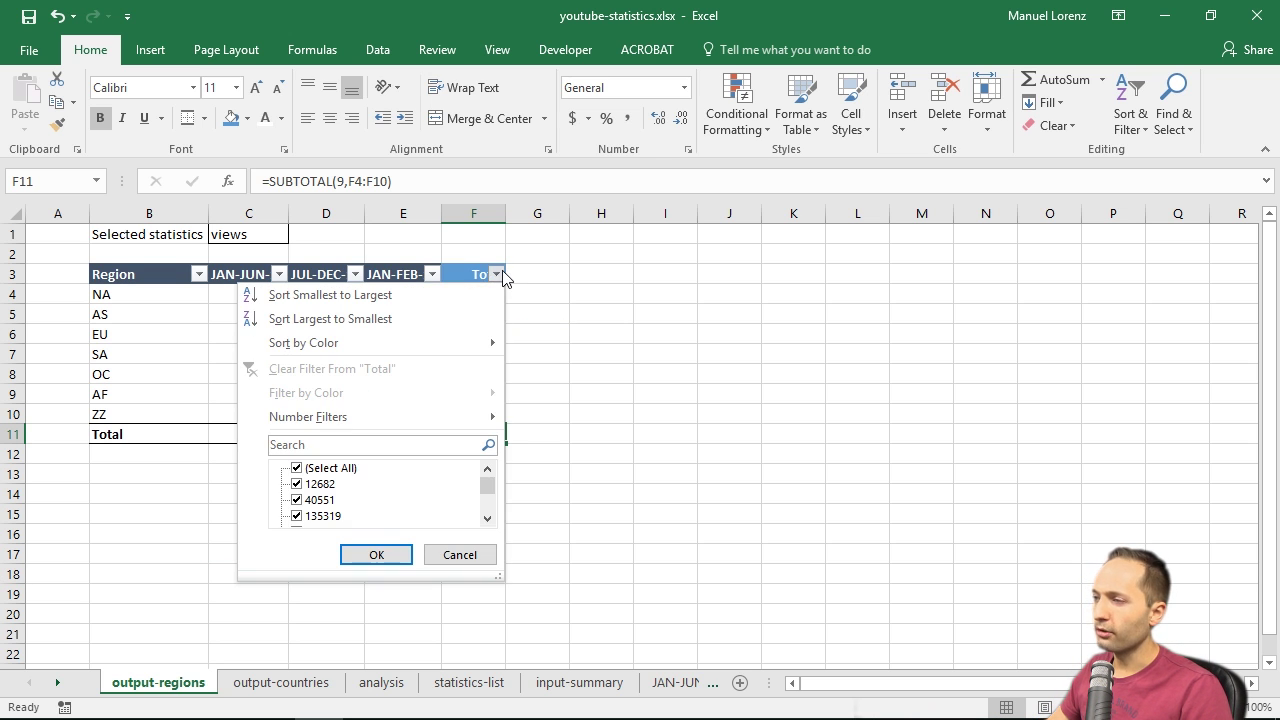
left_click(338, 322)
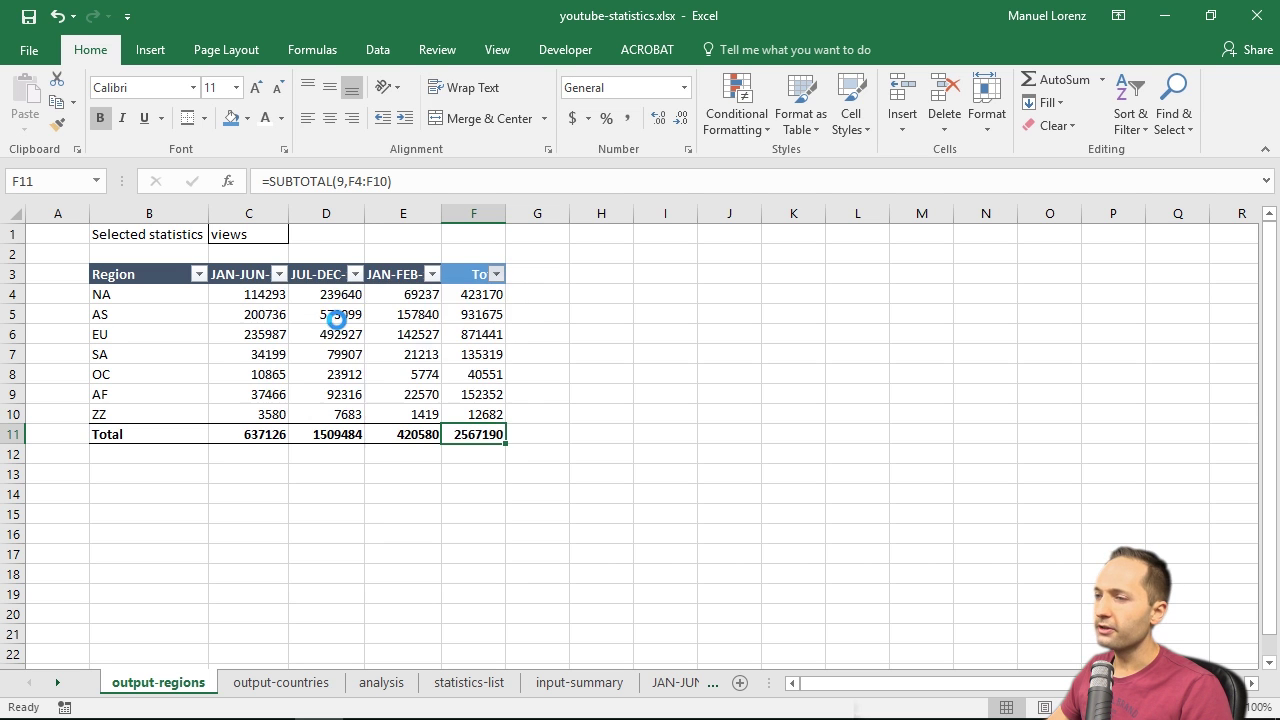
left_click(416, 475)
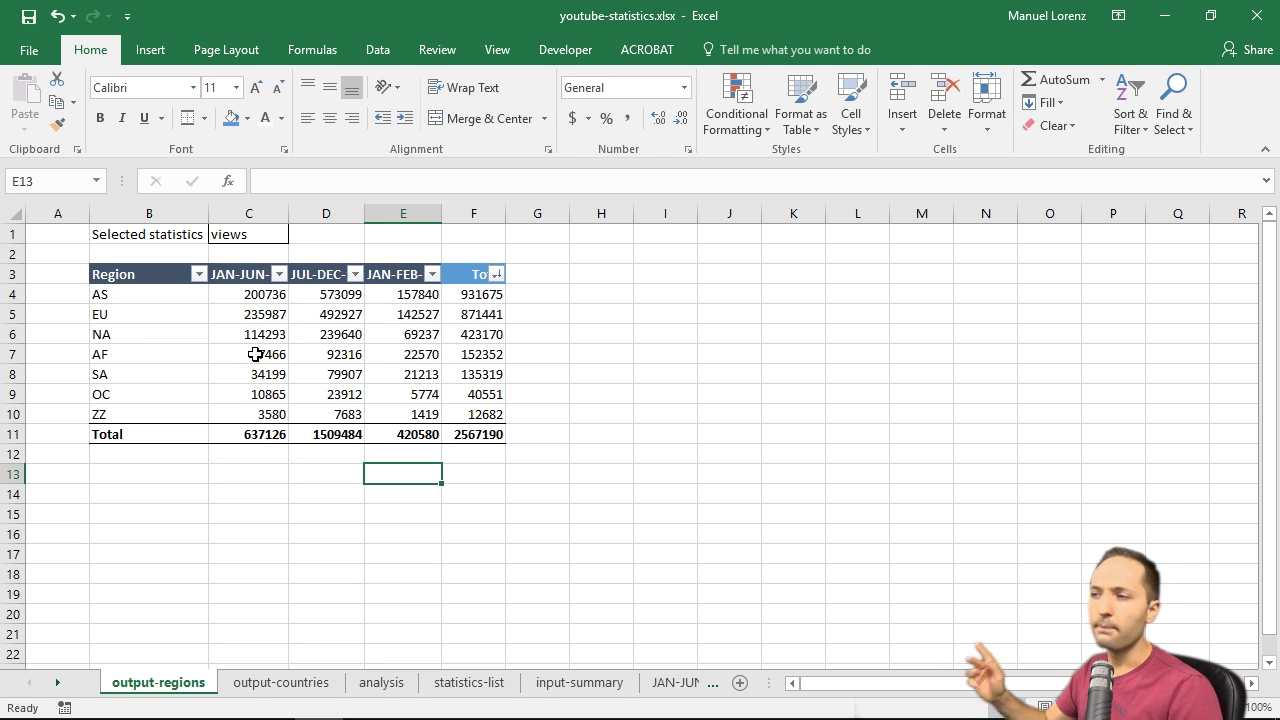
- Insert a 2-D 100% stacked column chart from B3:F10 and place it beside the region table, starting at about cell H3
mouse_move(134, 279)
left_mouse_down()
mouse_move(451, 371)
mouse_move(508, 406)
mouse_move(494, 413)
left_mouse_up()
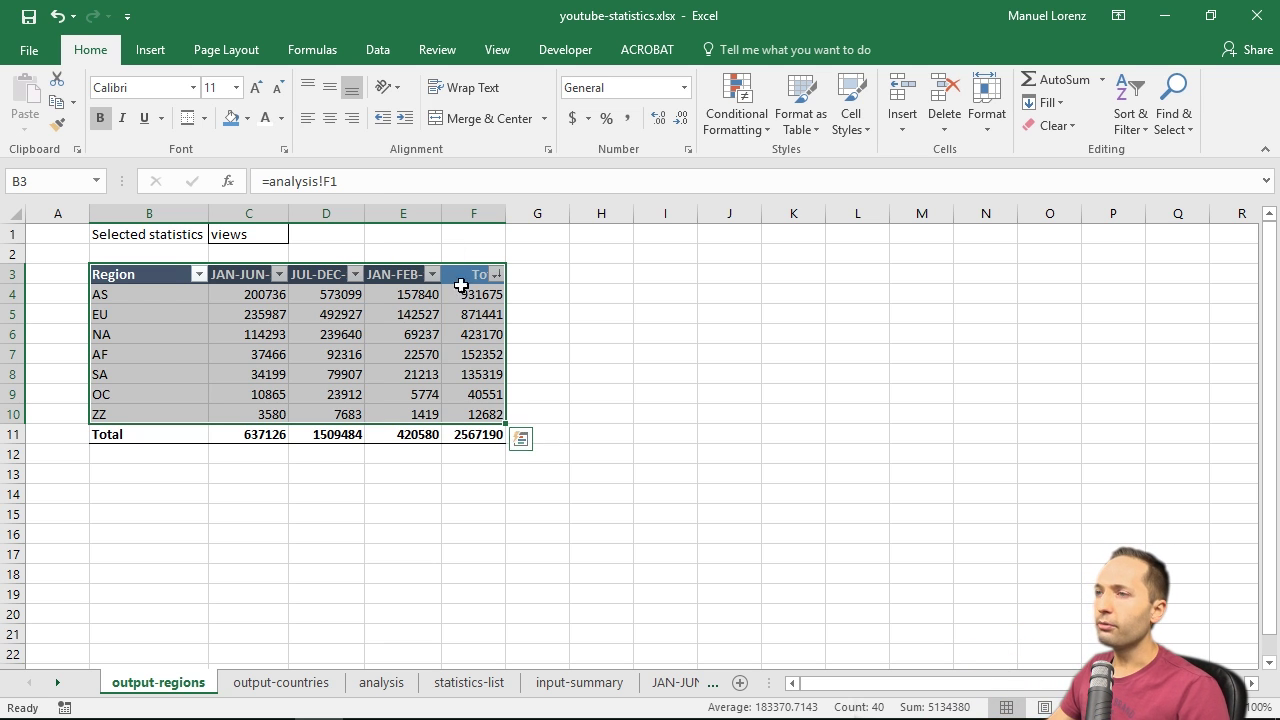
left_click(148, 54)
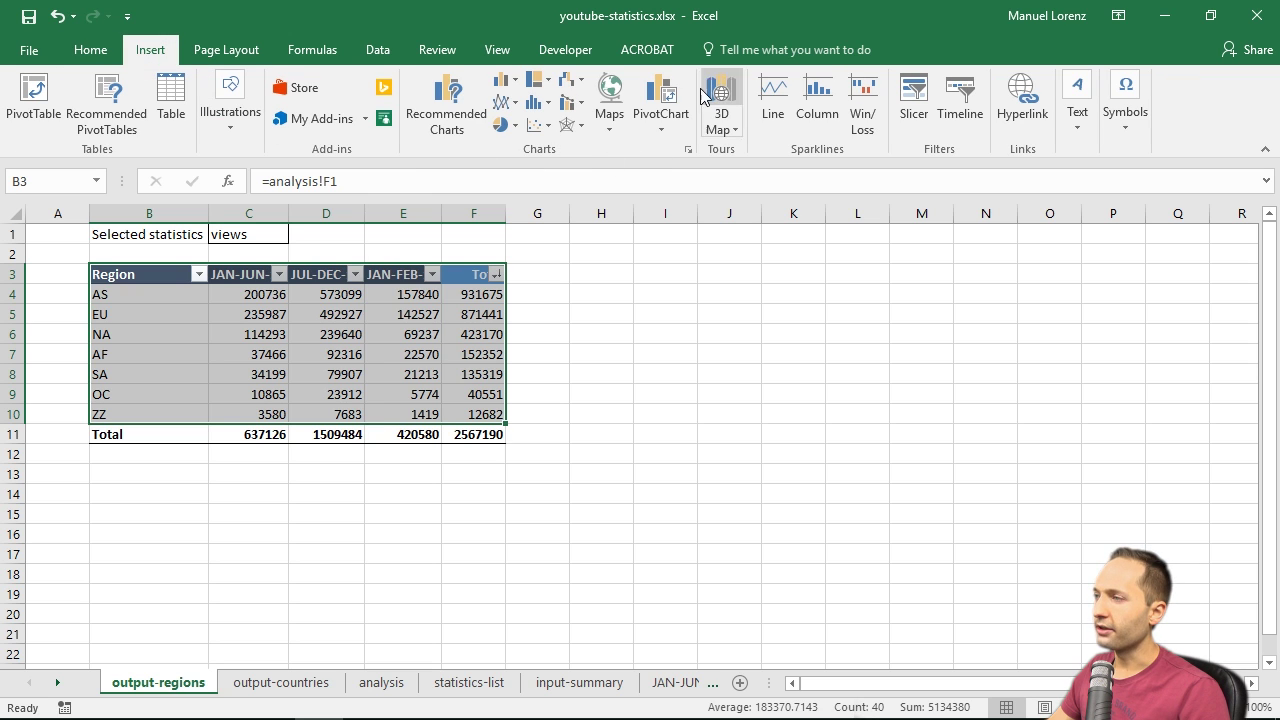
left_click(517, 82)
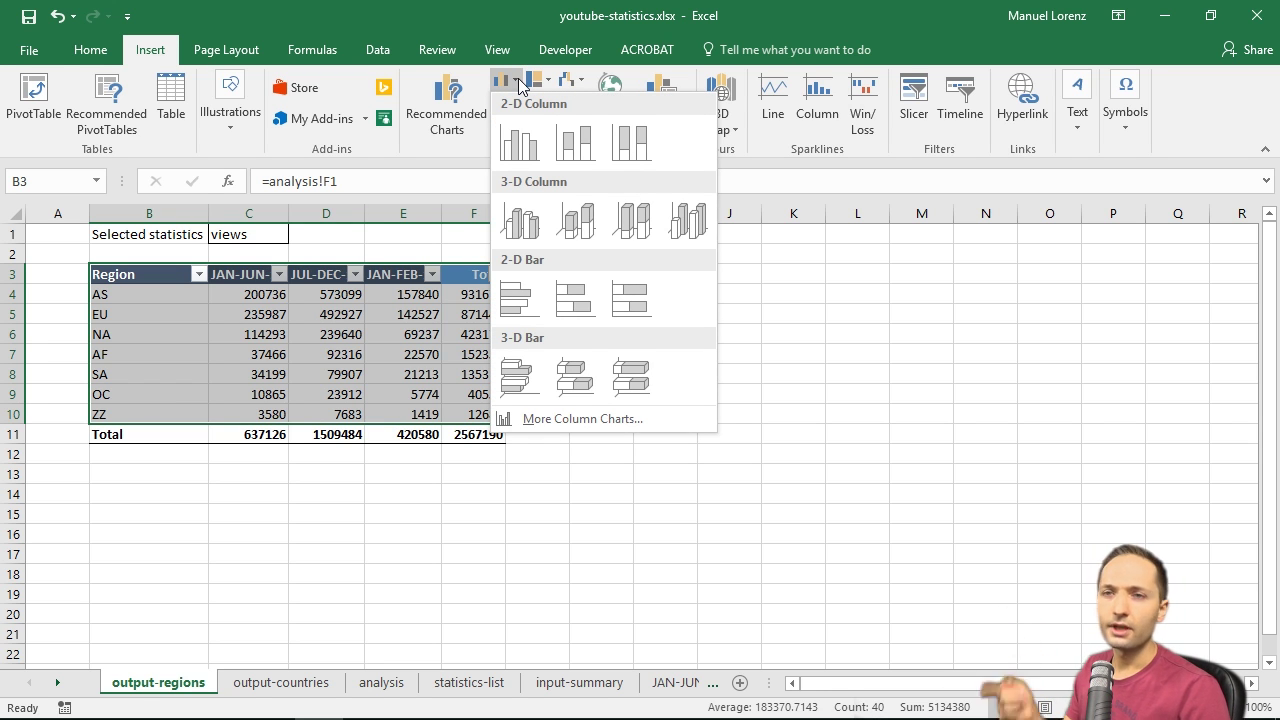
left_click(629, 150)
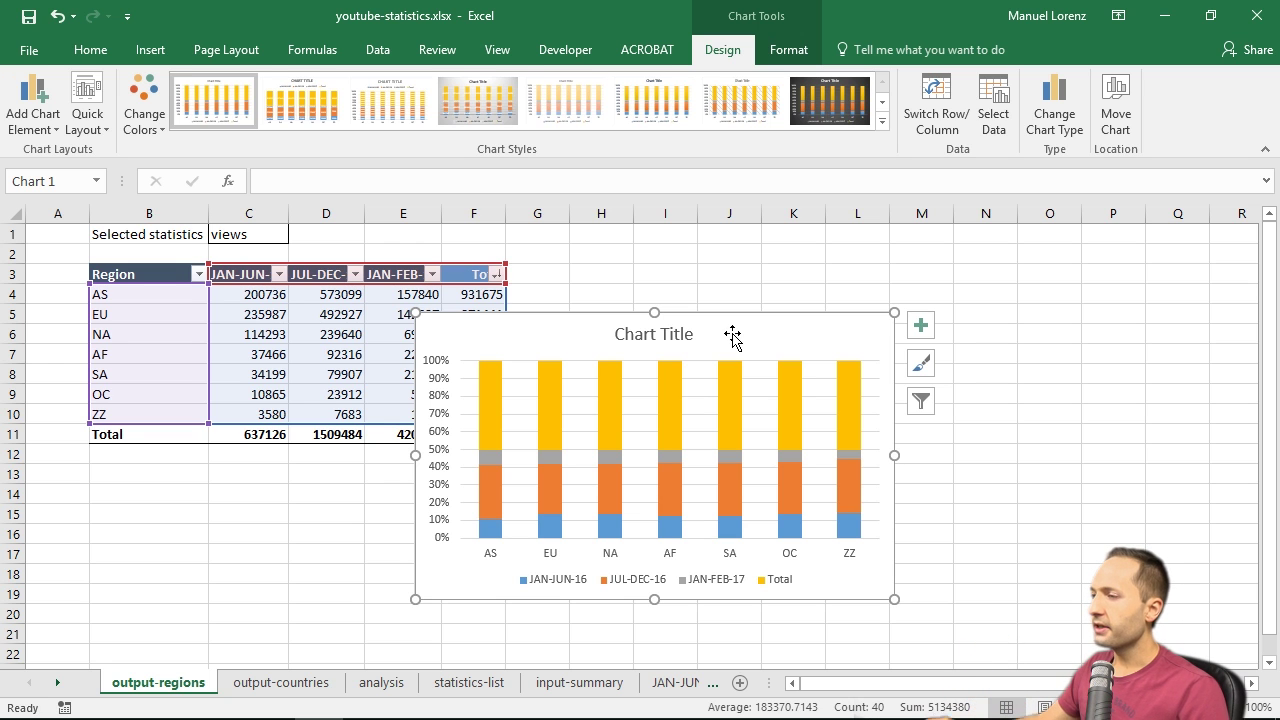
left_click_drag(733, 338, 886, 291)
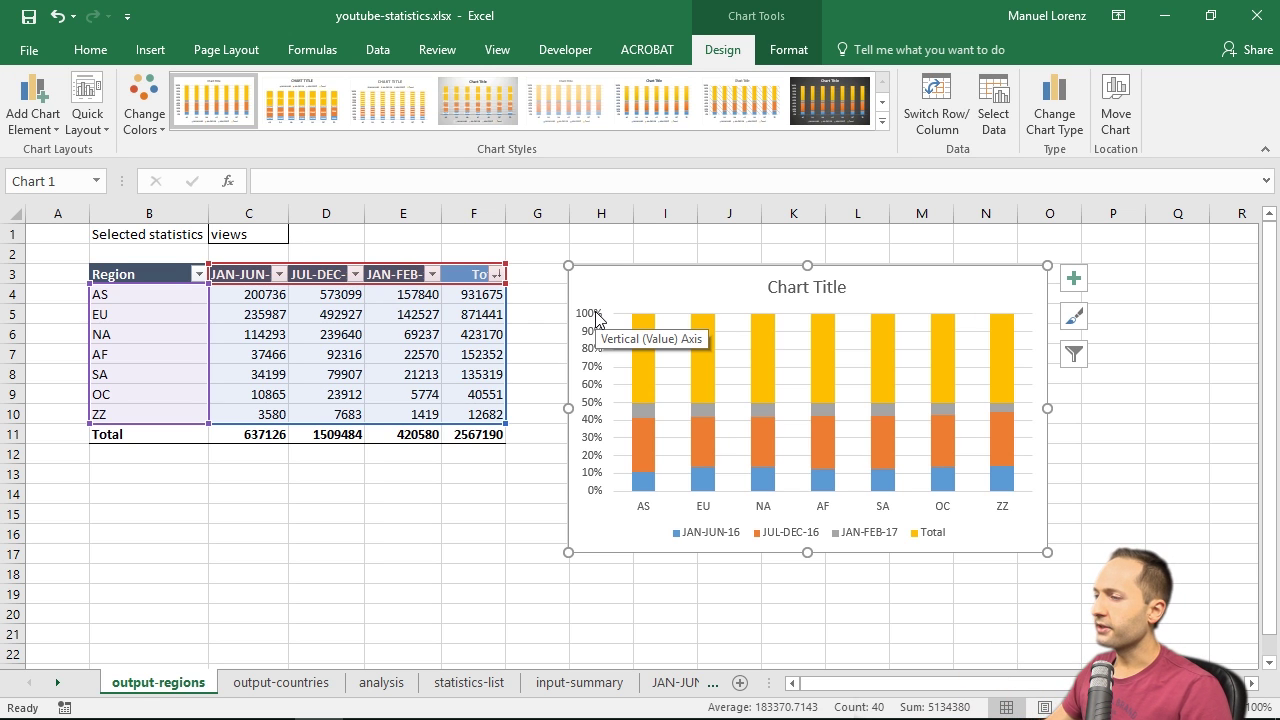
- Switch the chart's rows and columns in its data source so the regions become the series and the periods the categories
right_click(685, 297)
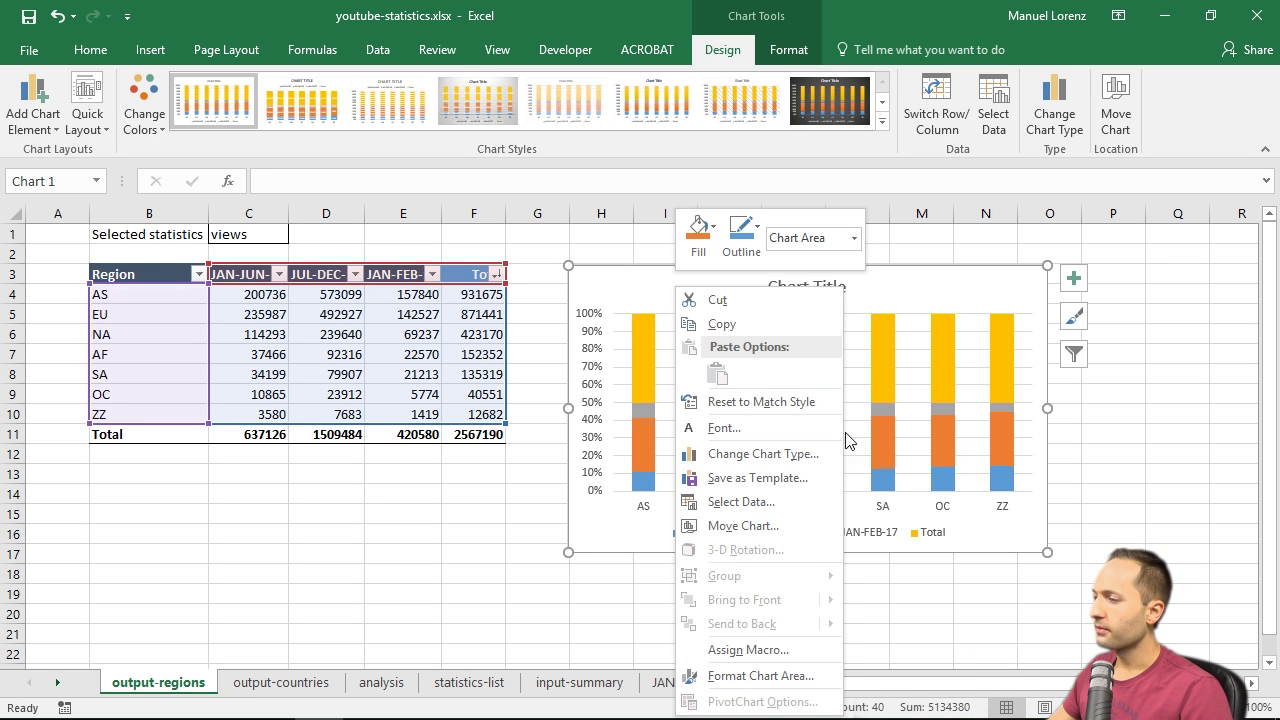
left_click(764, 502)
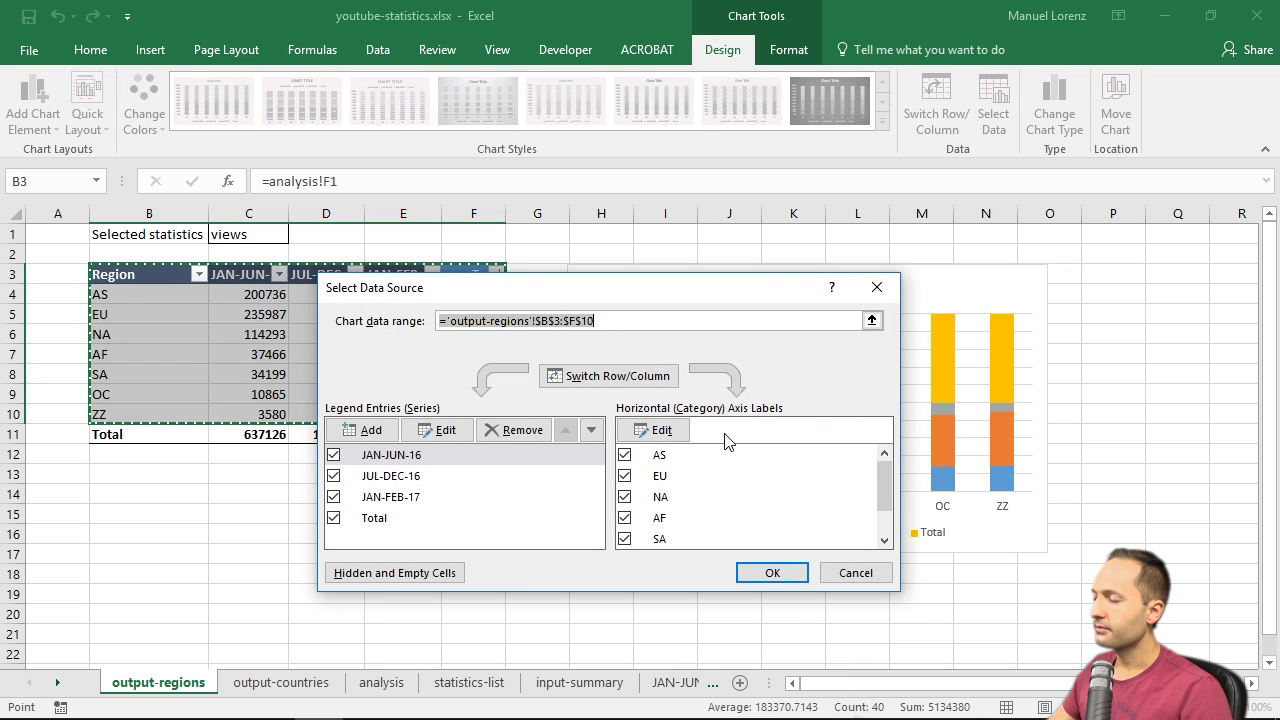
left_click(615, 379)
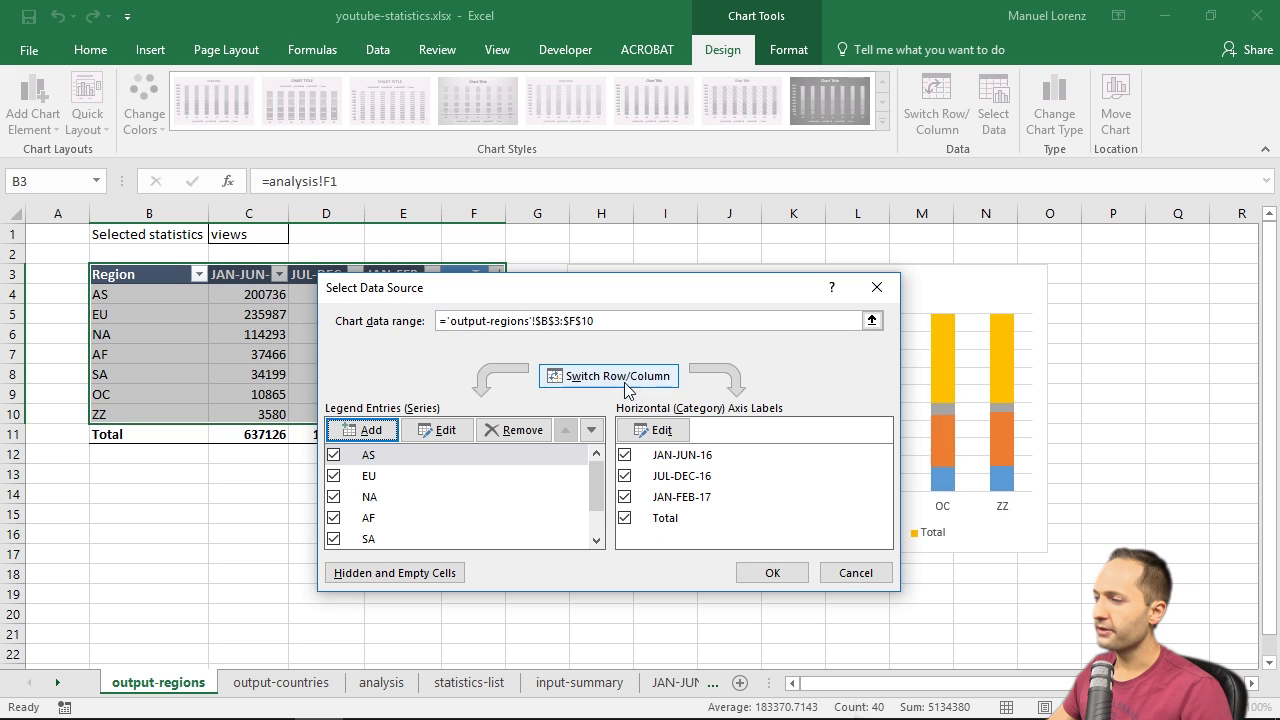
left_click(772, 573)
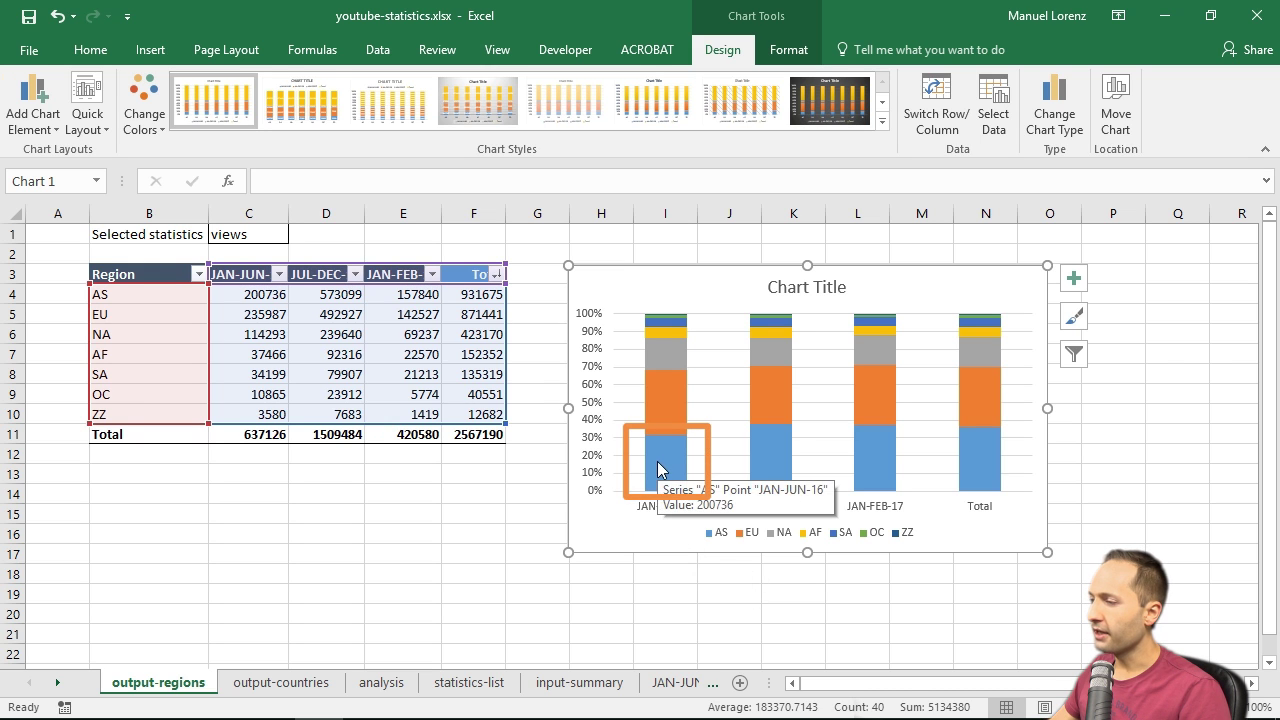
- Add data labels to the AS series in the stacked column chart
mouse_move(663, 463)
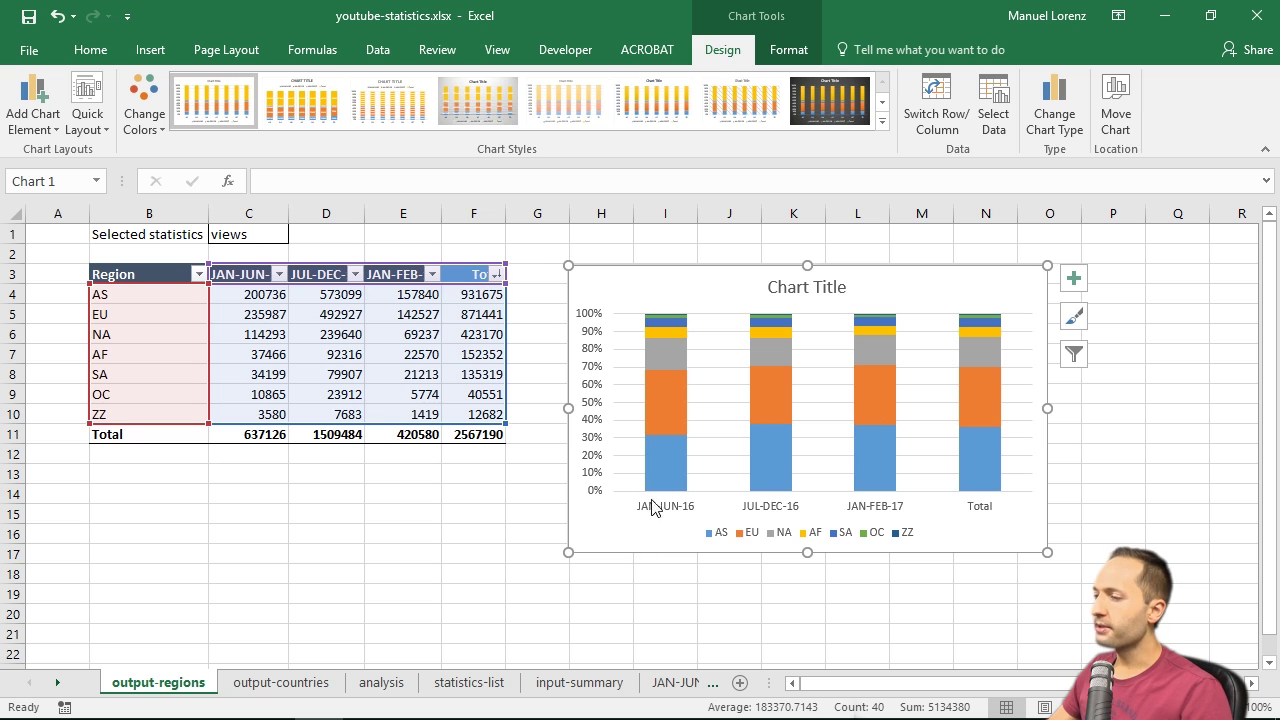
right_click(665, 461)
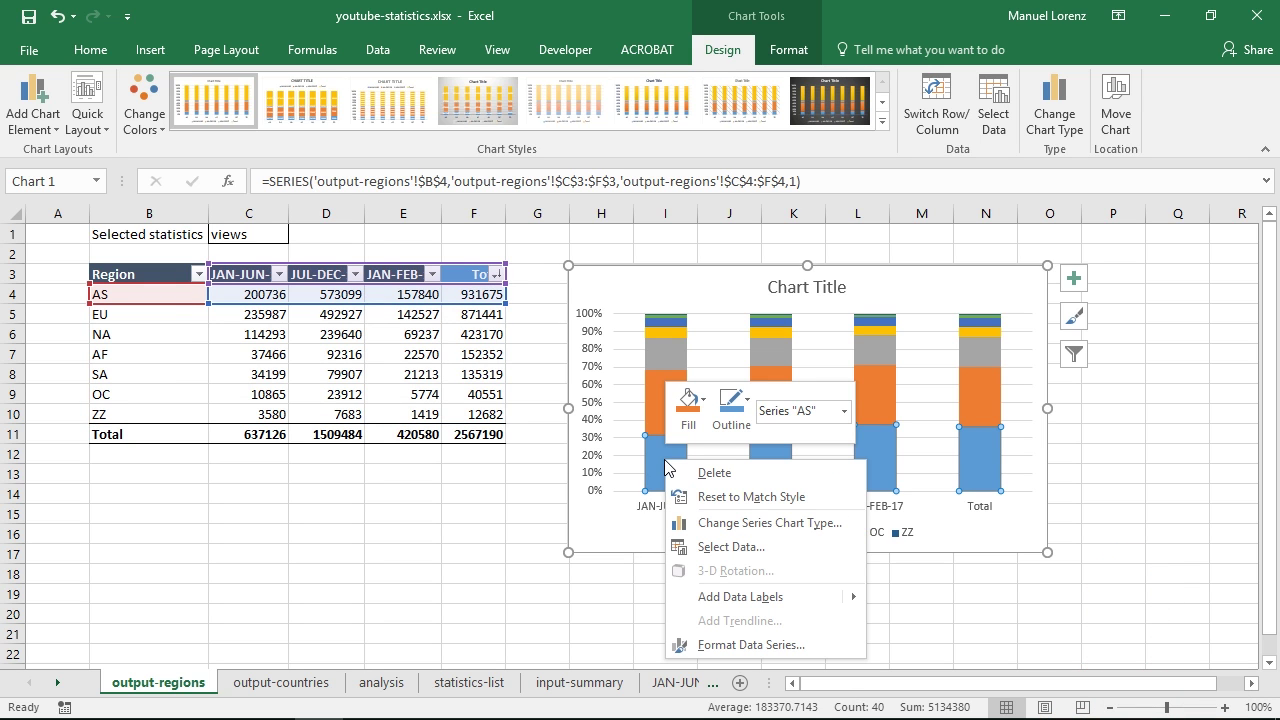
mouse_move(830, 597)
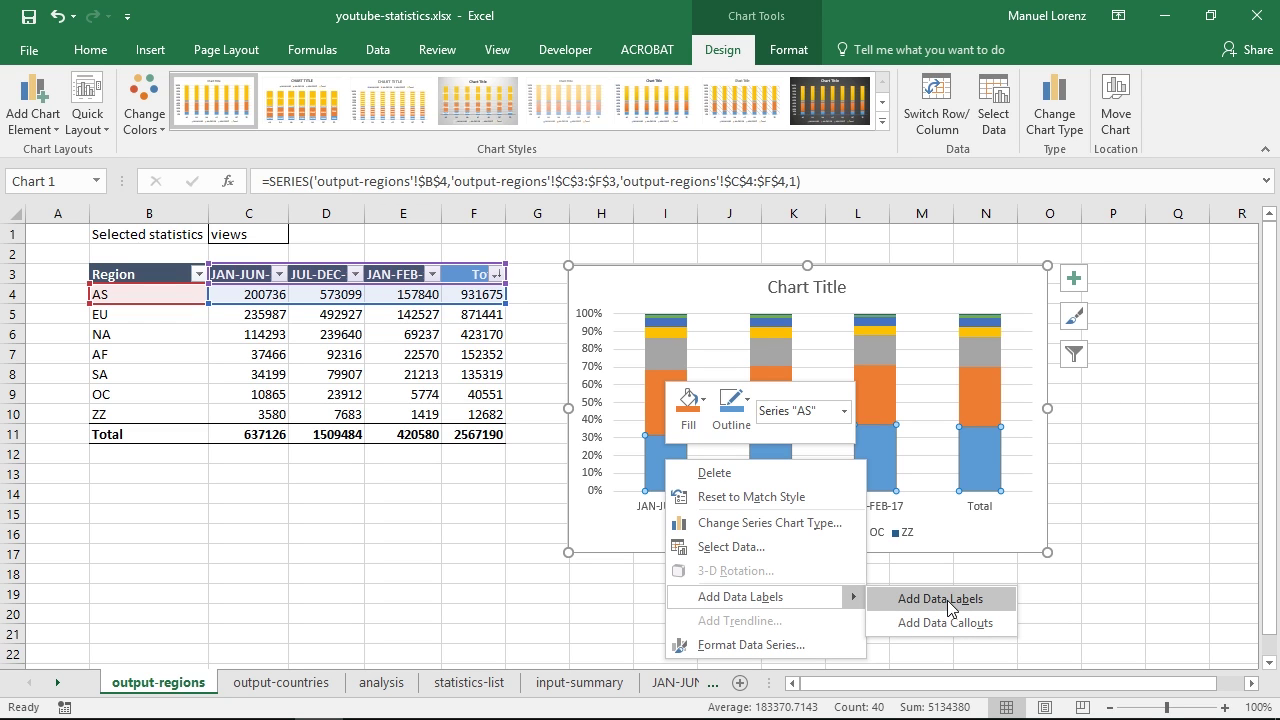
left_click(940, 599)
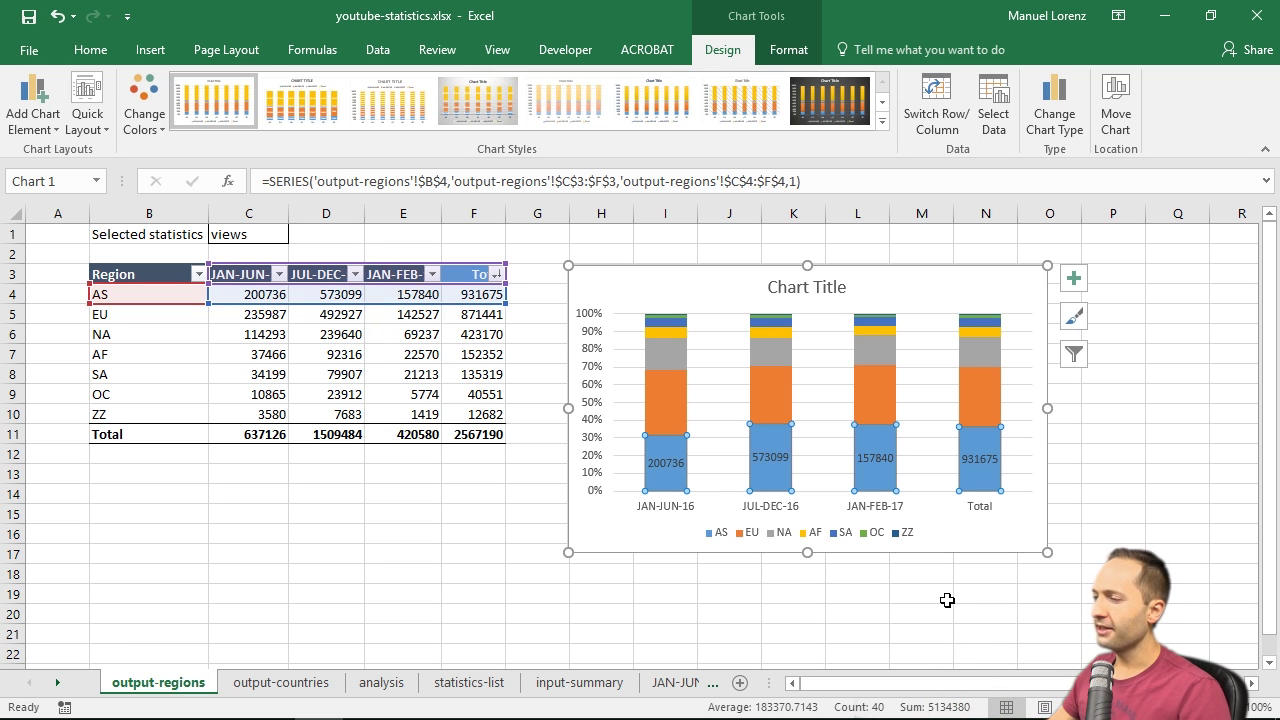
- Try to format the AS series data labels with the Percentage number category
left_click(672, 461)
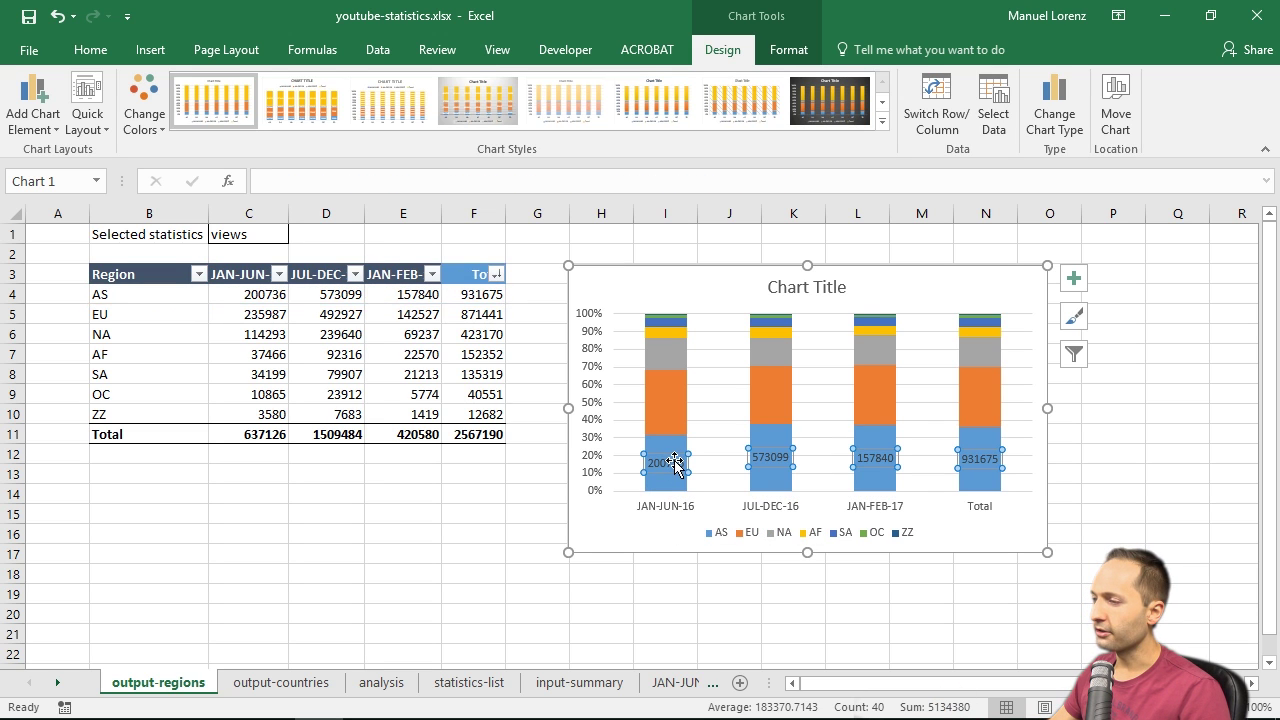
right_click(675, 463)
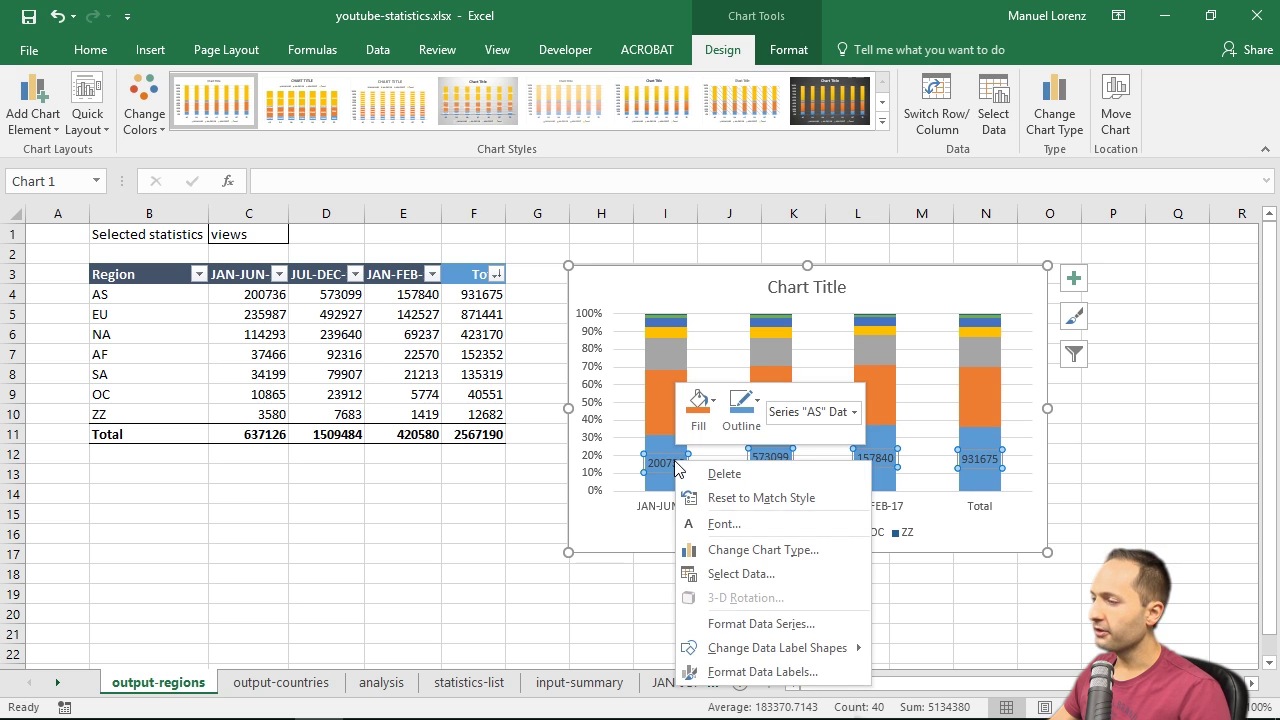
left_click(789, 671)
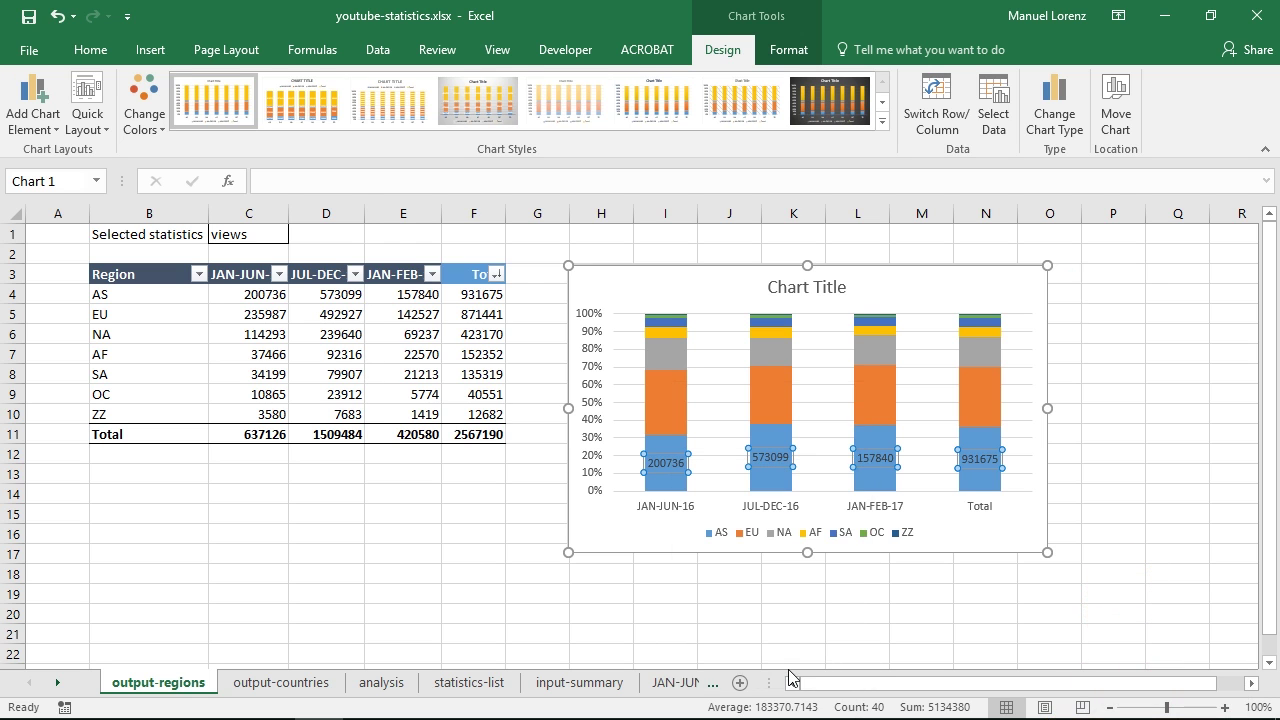
left_click_drag(1258, 478, 1259, 634)
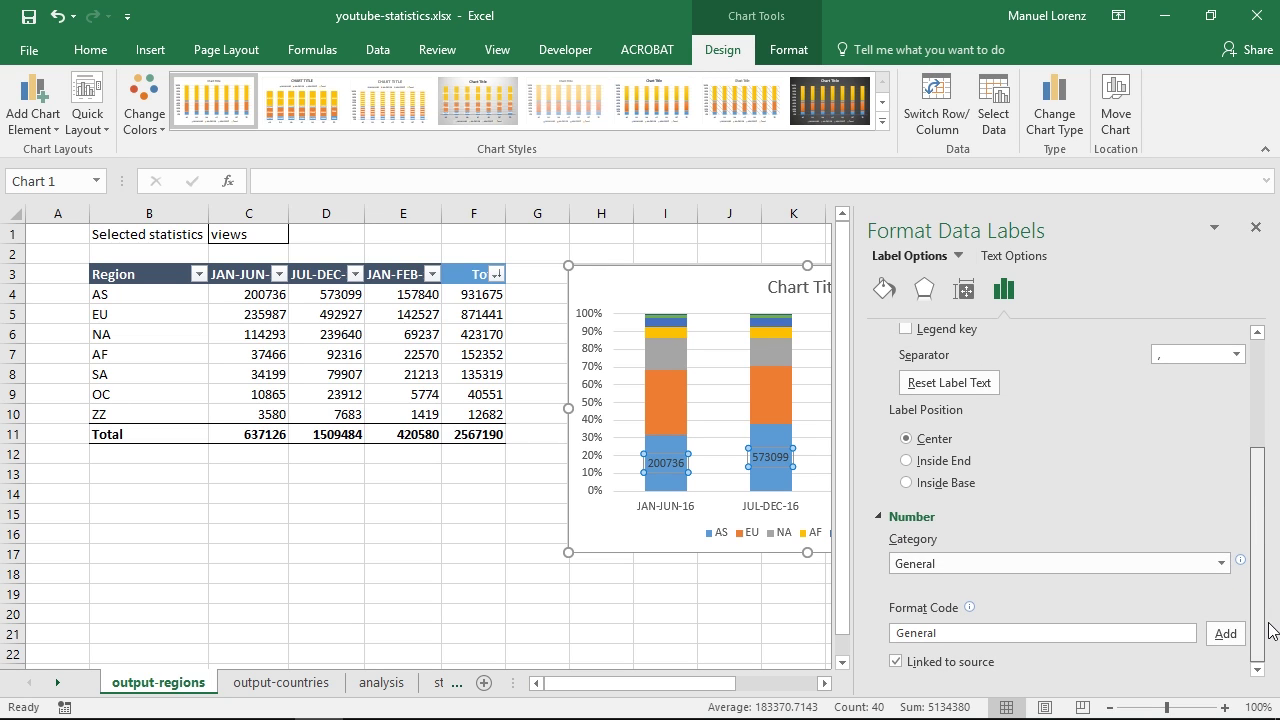
left_click(962, 566)
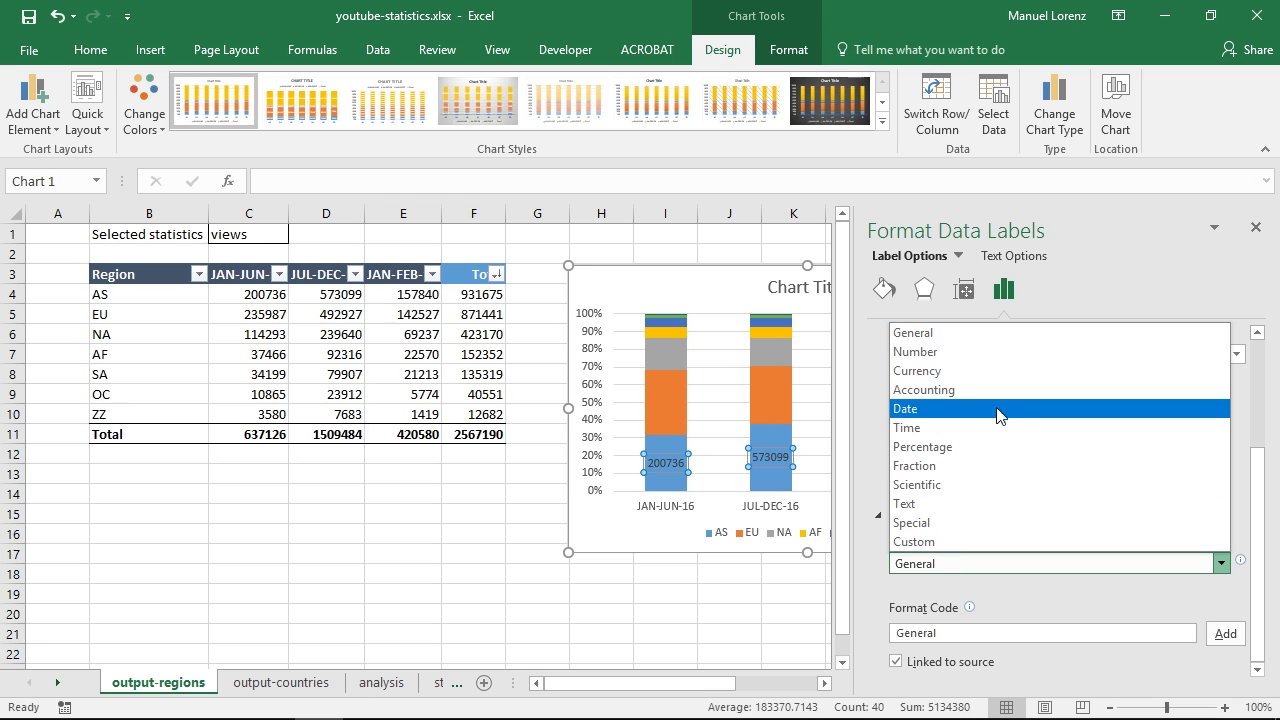
left_click(957, 448)
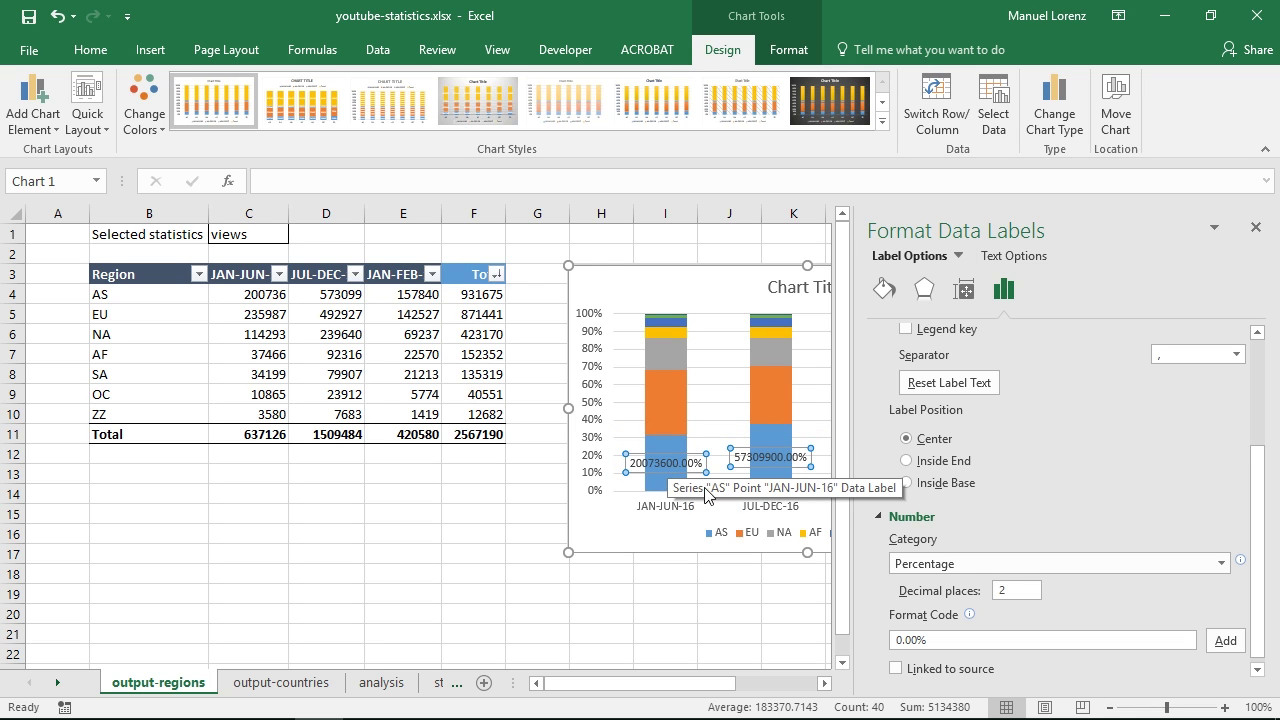
left_click(1098, 565)
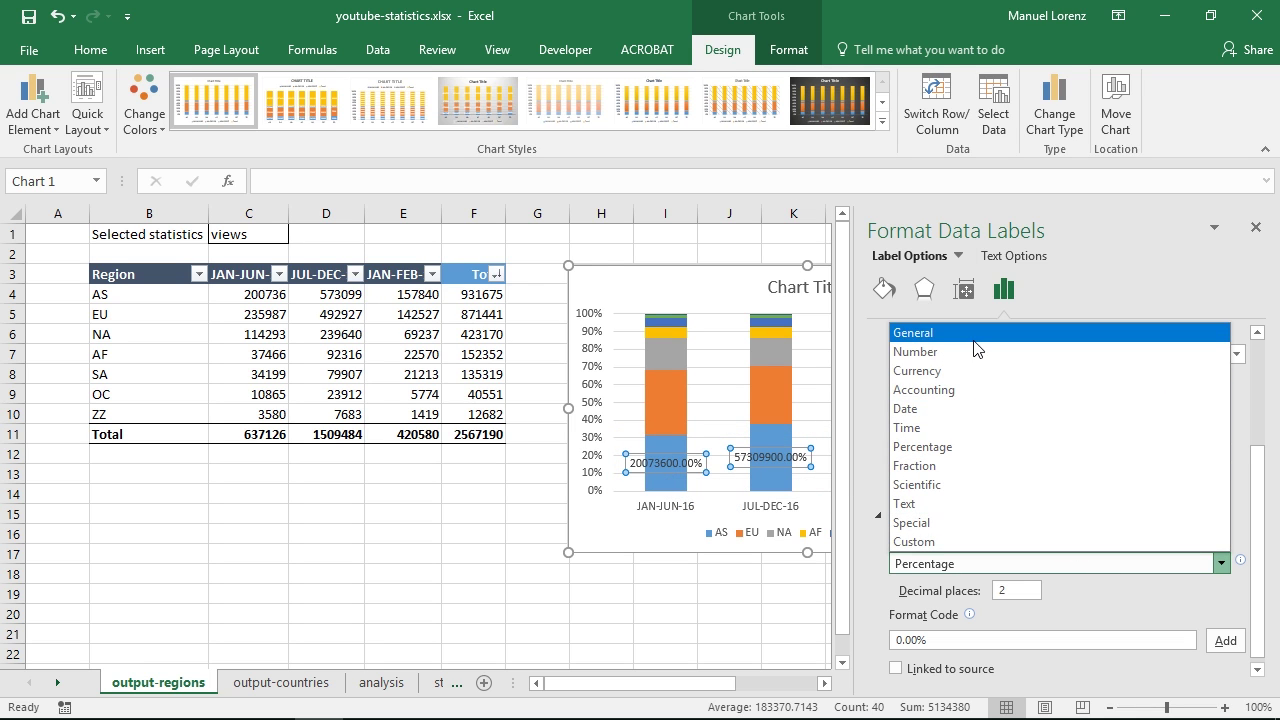
key("Escape")
left_click(1265, 231)
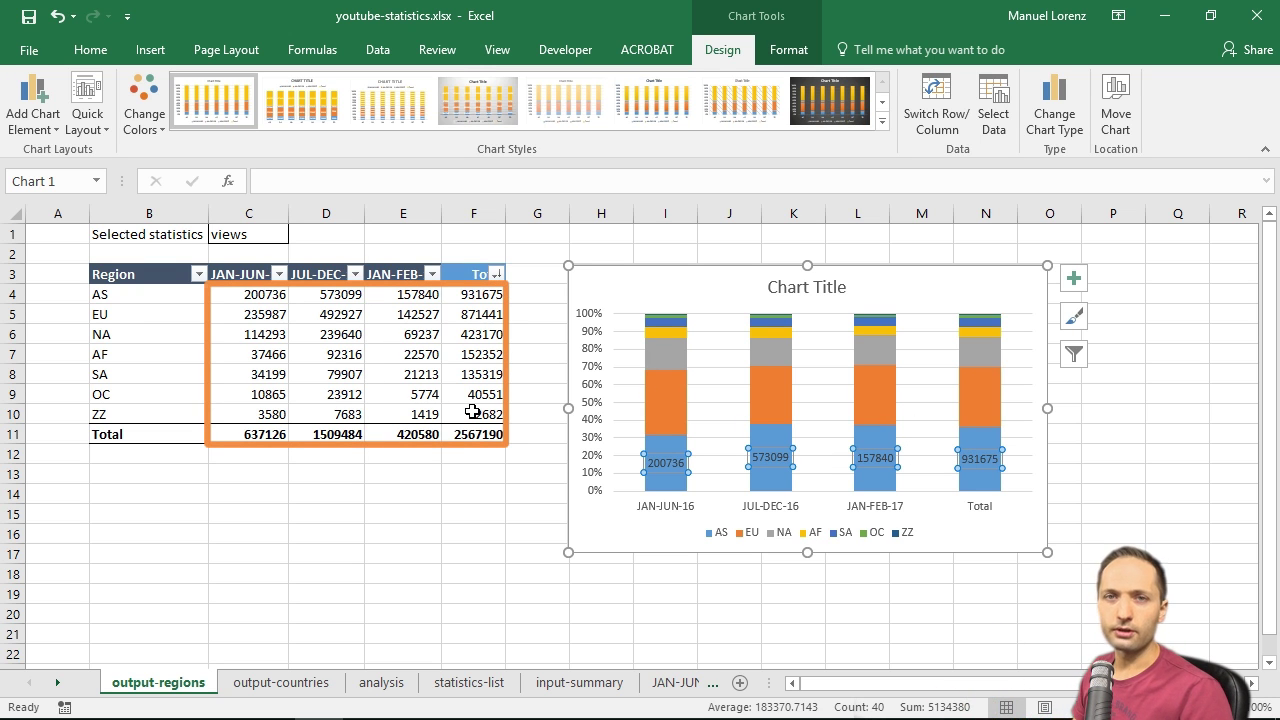
- Enter the heading "Region %" in B13 and link B14 to the first region name with =B4
left_click(150, 477)
type("Region %")
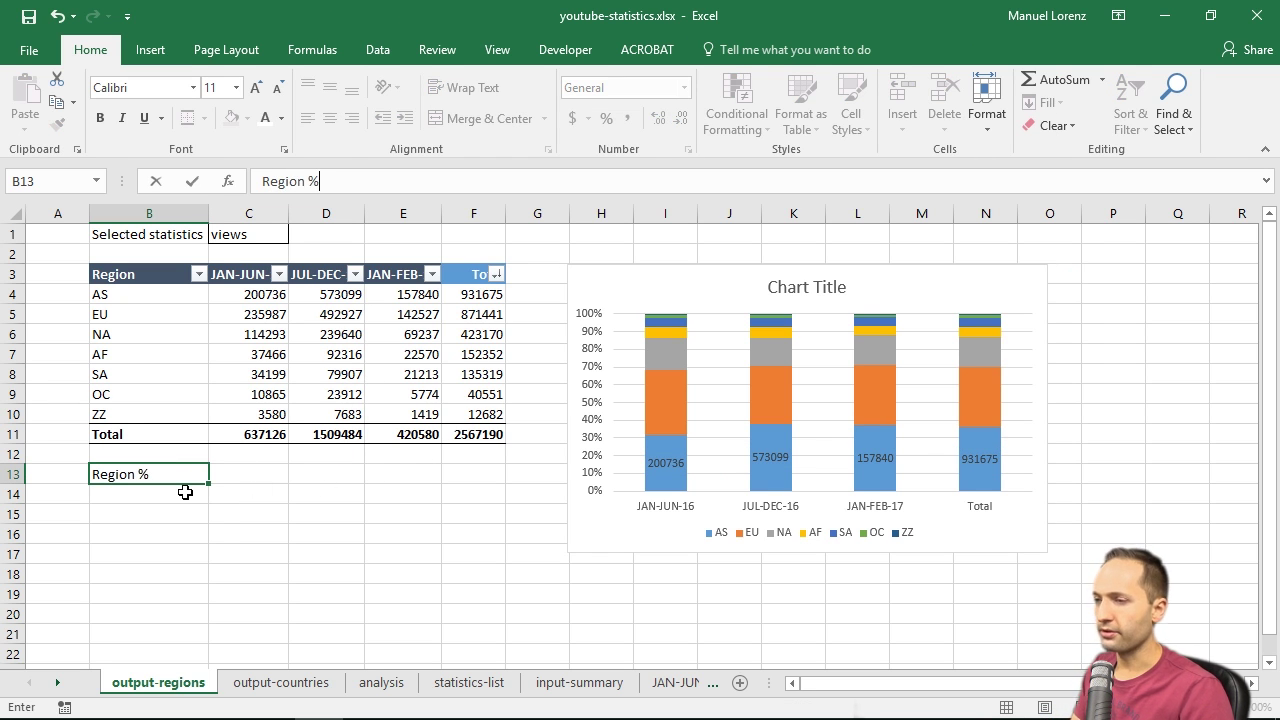
key("Return")
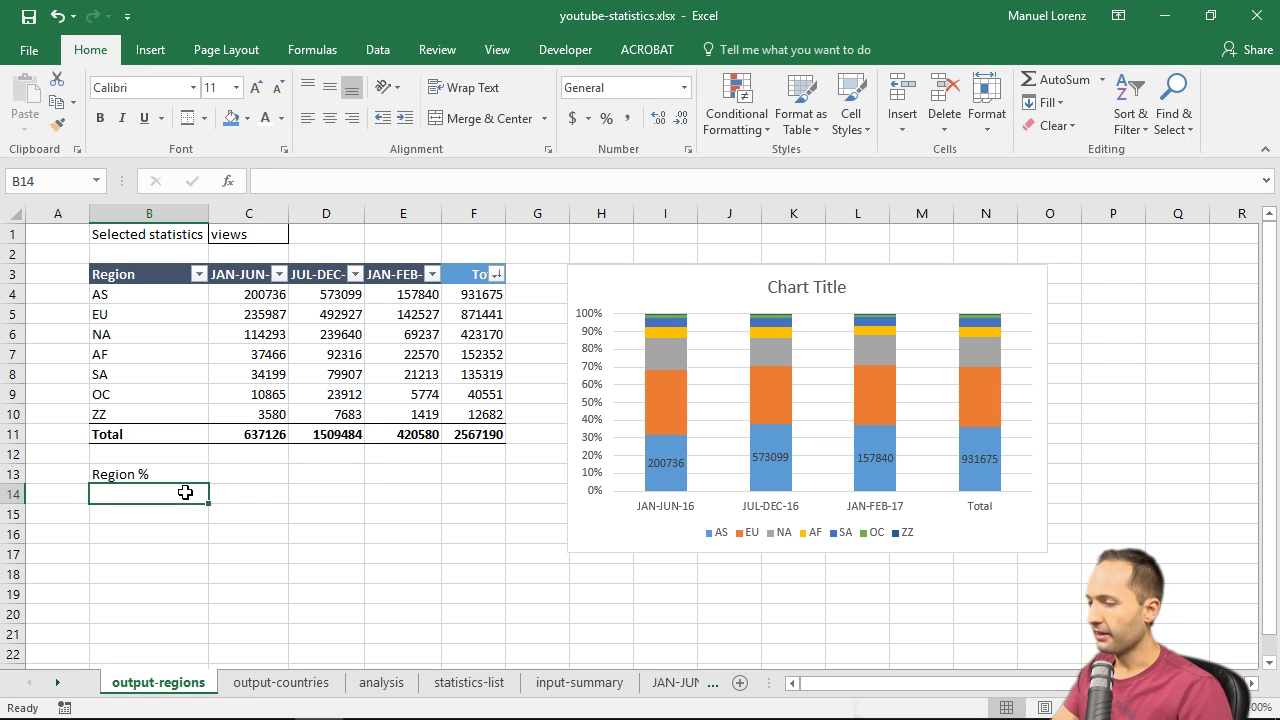
type("=")
left_click(126, 297)
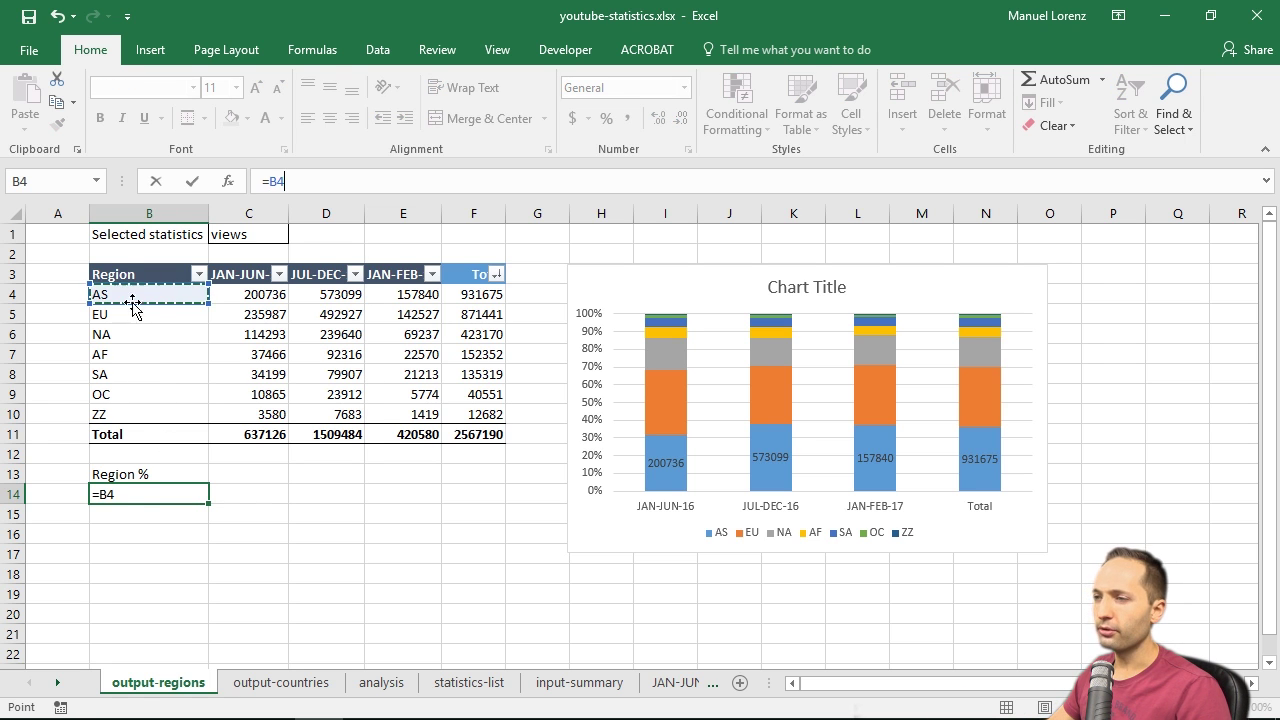
key("Return")
- Fill the region name link from B14 down through the Total row in B21
key("Up")
key("shift+Down")
key("shift+Down")
key("shift+Down")
key("shift+Down")
key("shift+Down")
key("shift+Down")
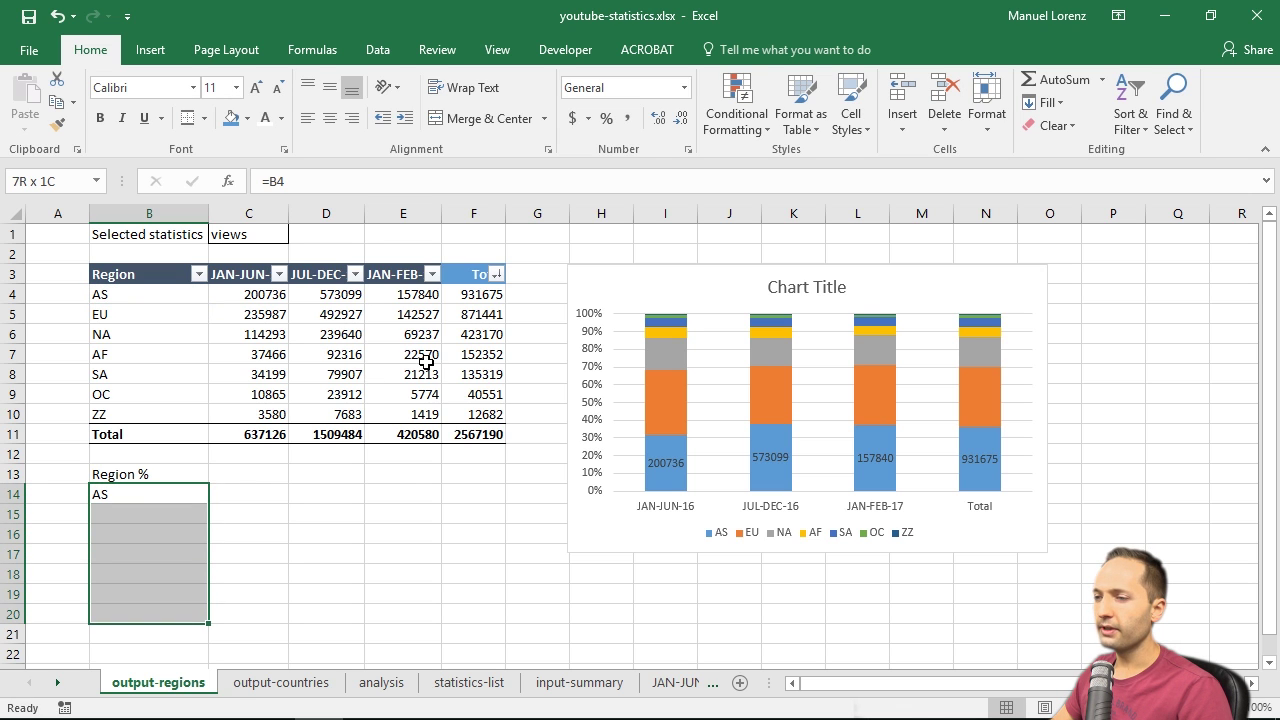
key("ctrl+d")
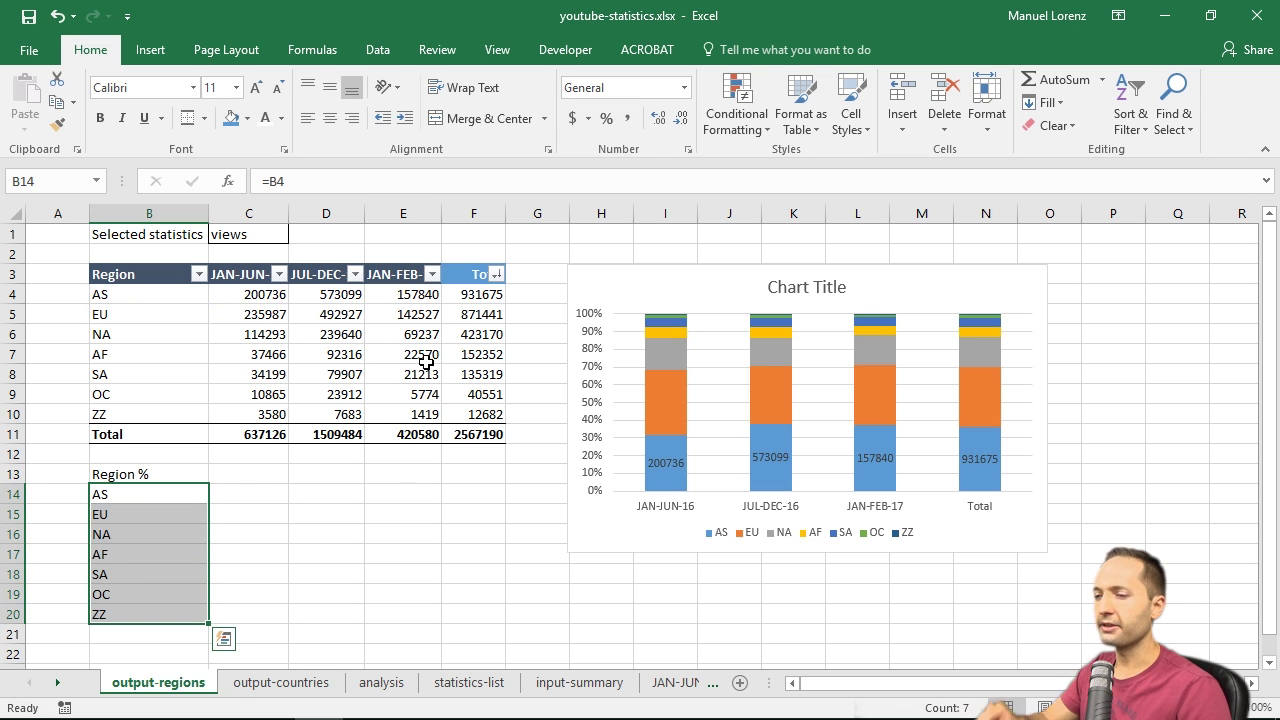
key("shift+Down")
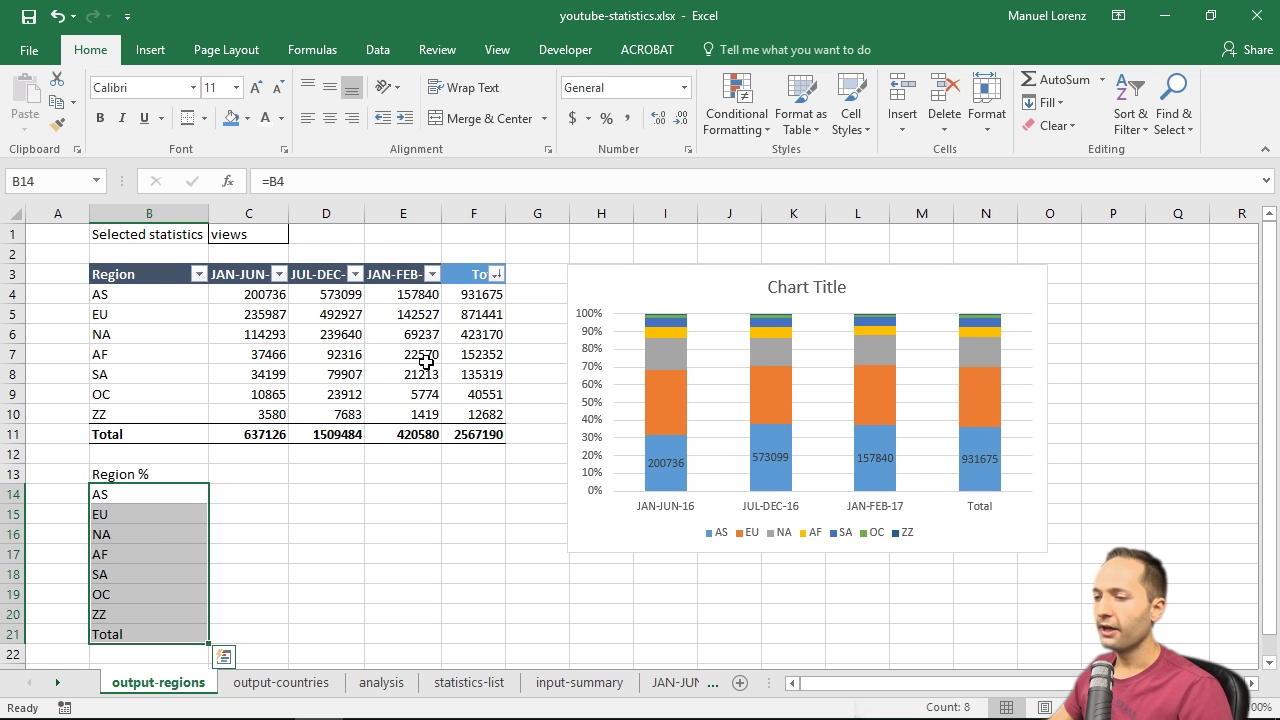
- Copy the link formula from B14 into C13:F13 to bring in the period and Total headings
left_click(170, 496)
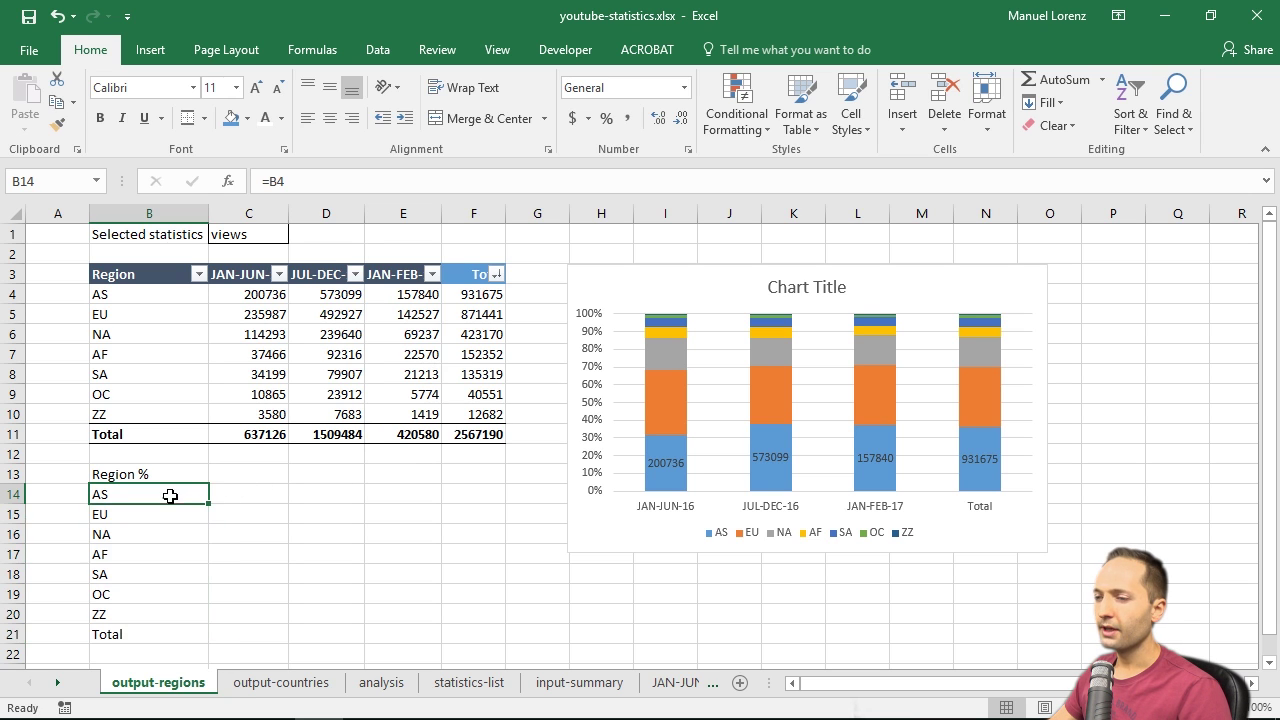
key("ctrl+c")
left_click_drag(252, 474, 450, 473)
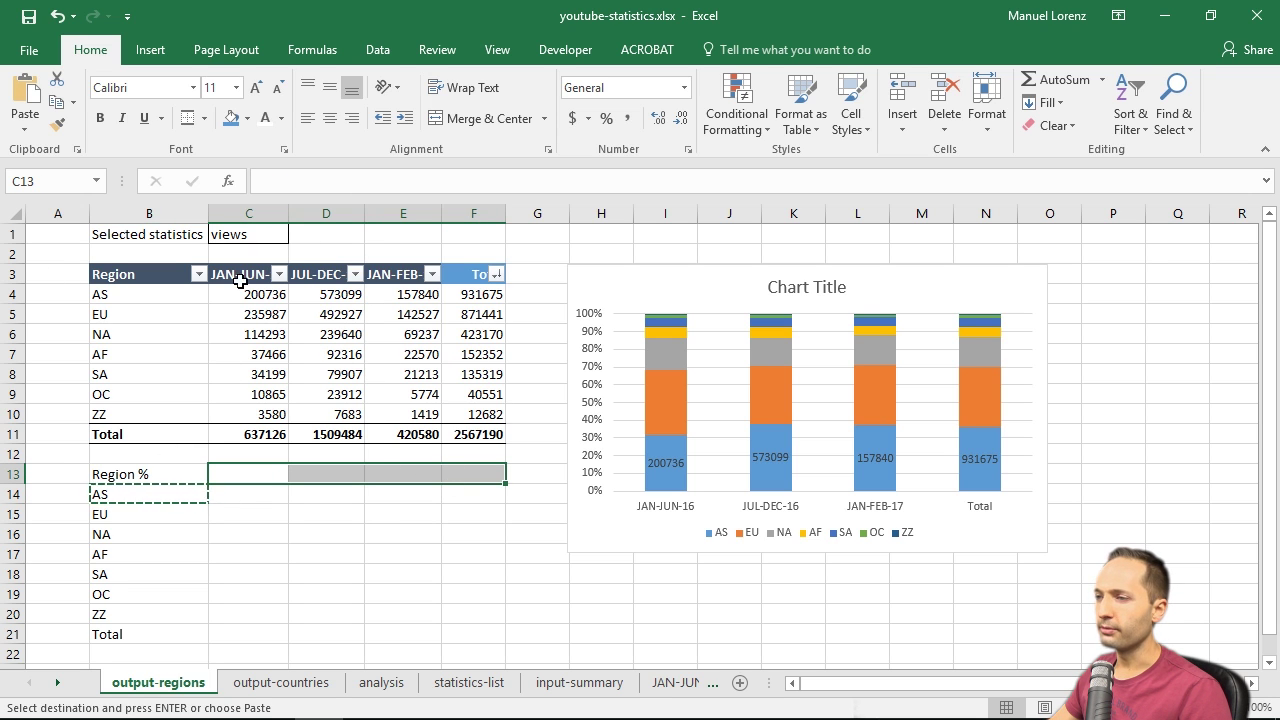
key("ctrl+v")
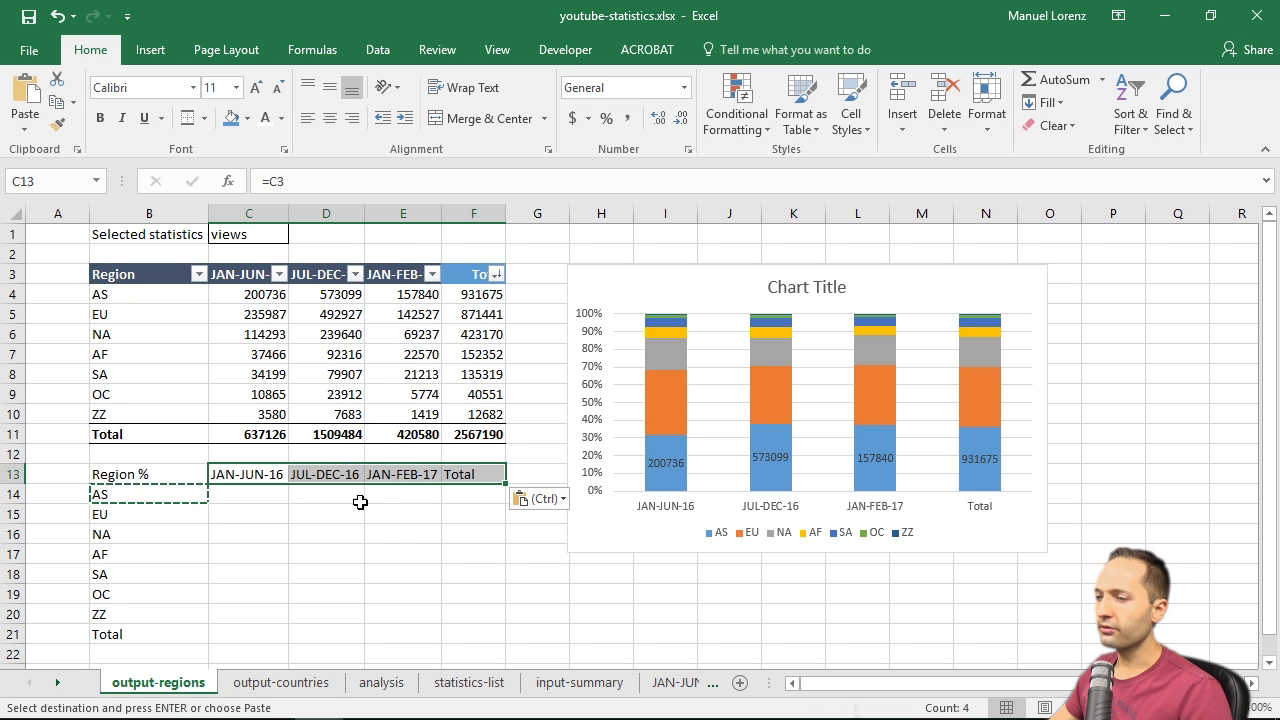
- Enter =C4/C$11 in C14 to calculate the first region's share of the period total
left_click(247, 500)
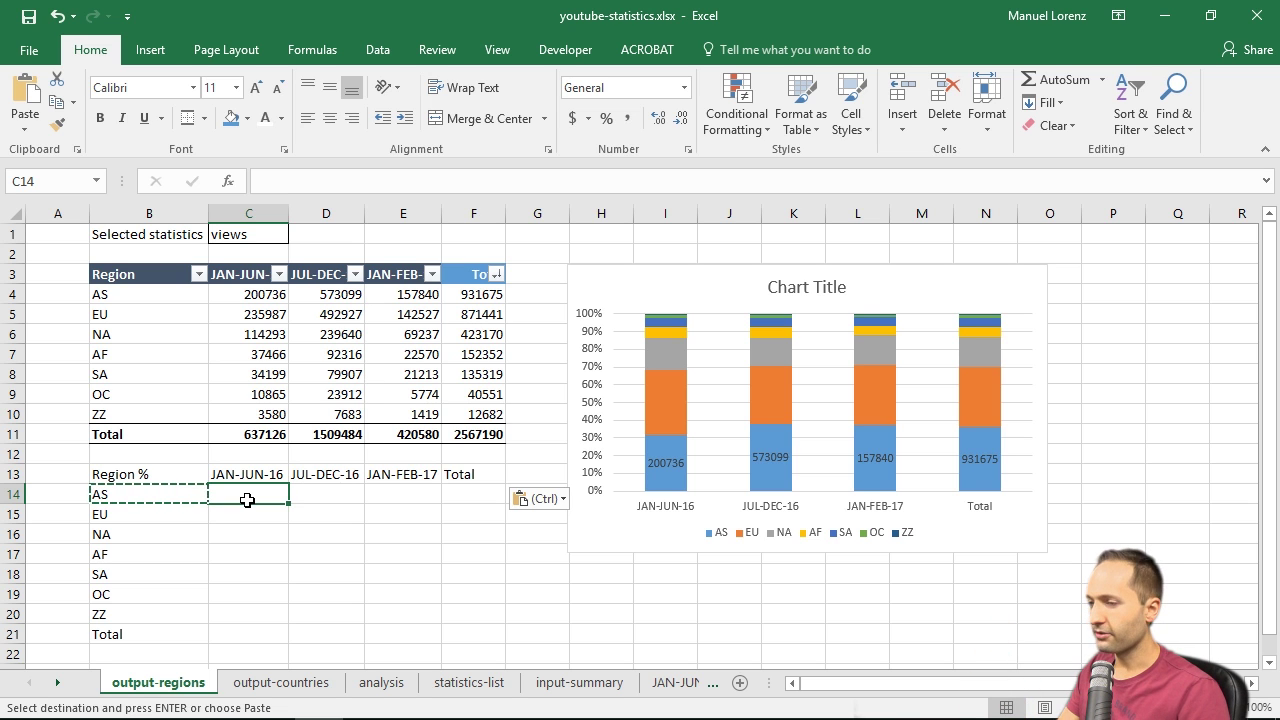
type("=")
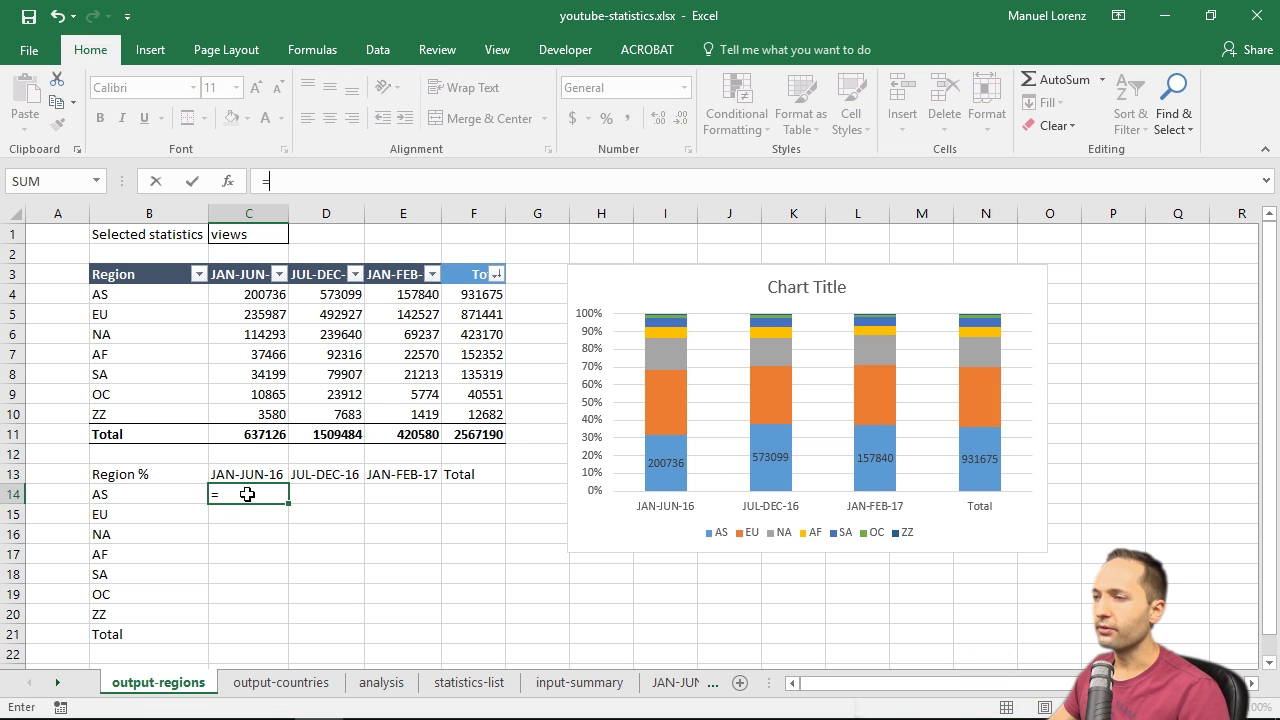
left_click(258, 292)
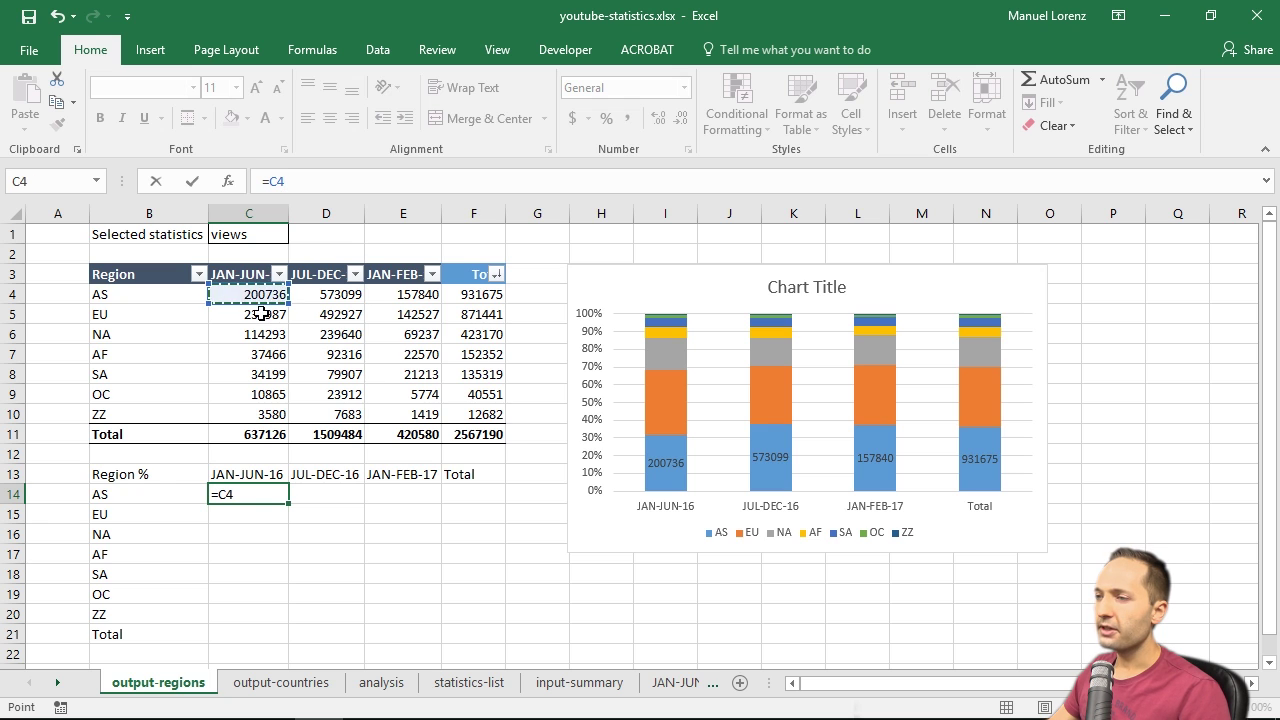
type("/")
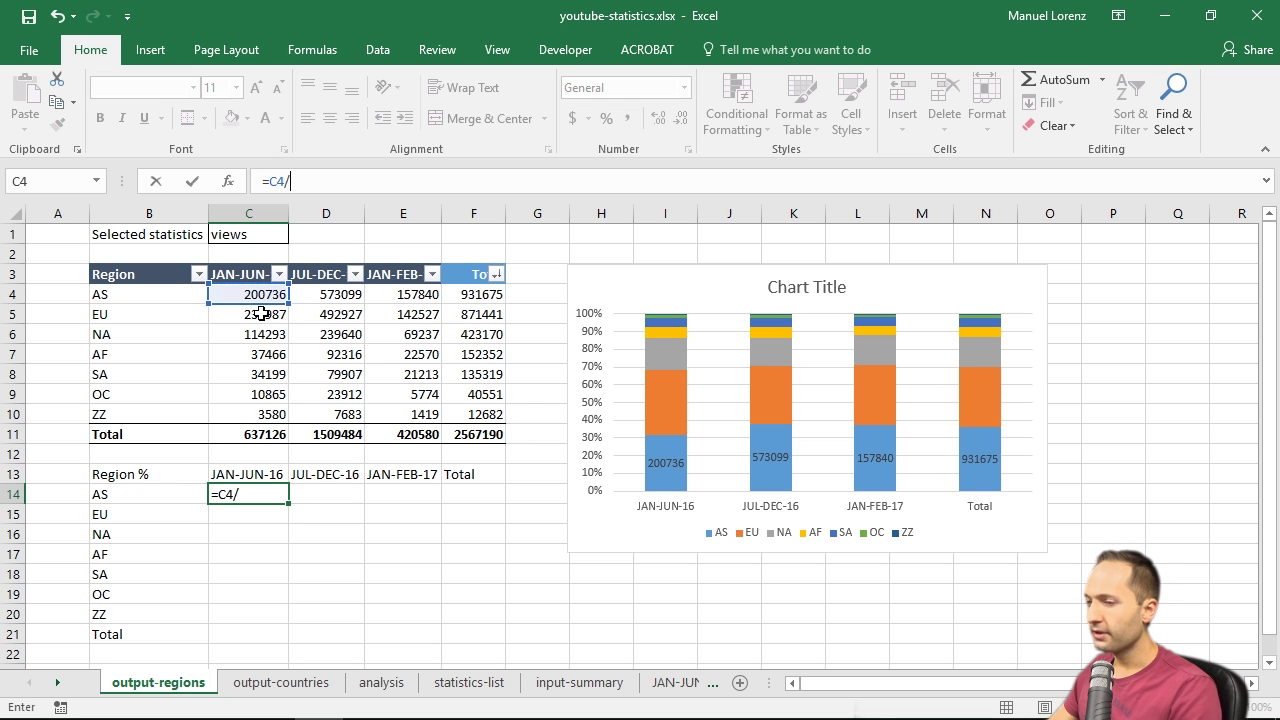
left_click(258, 436)
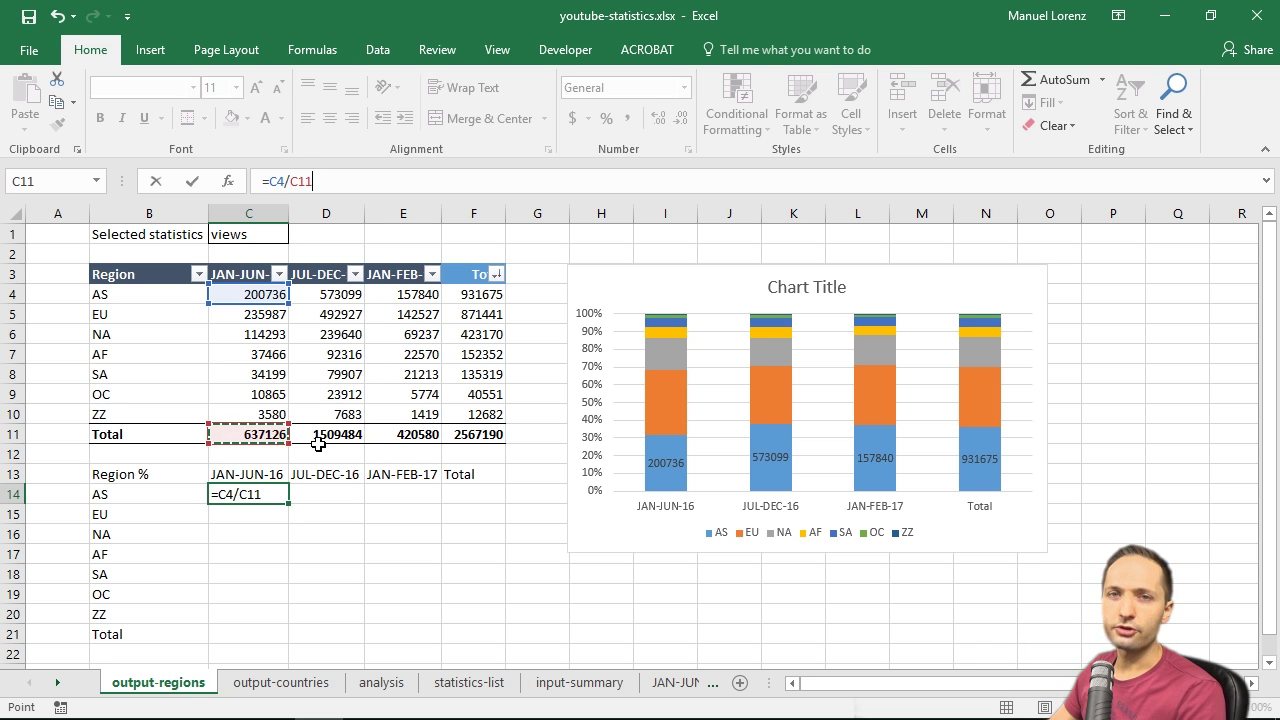
key("F4")
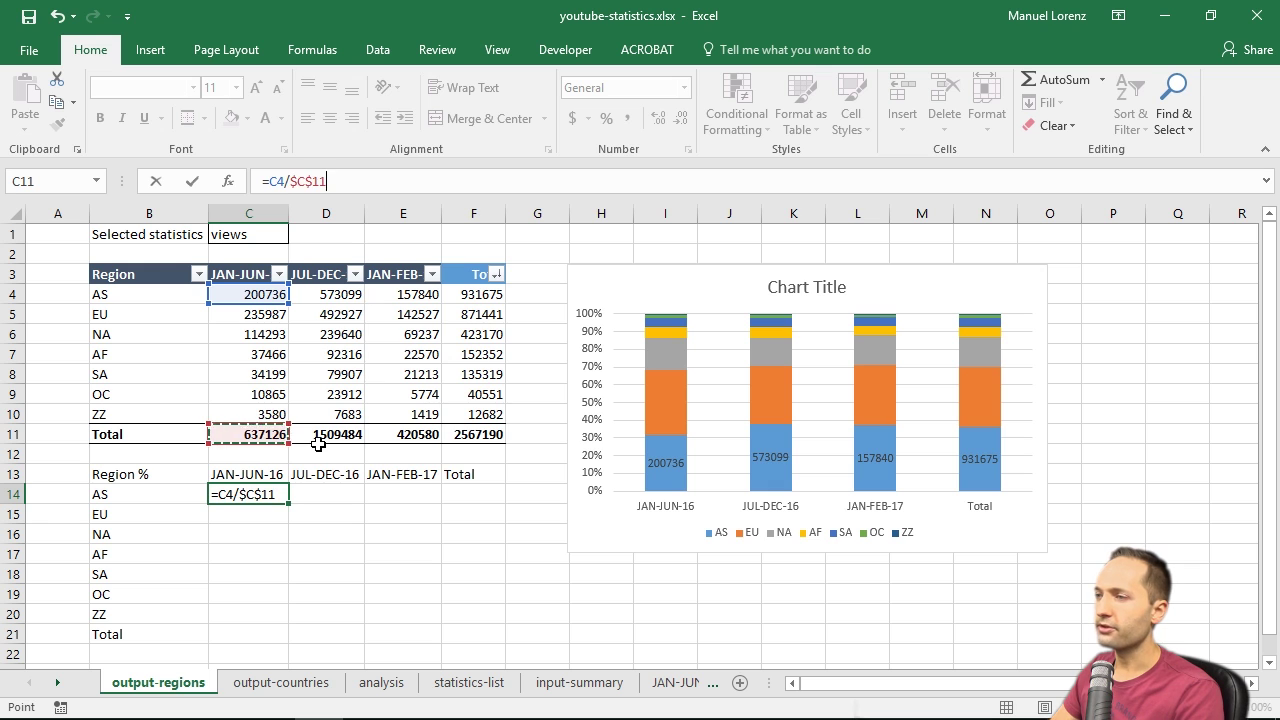
key("F4")
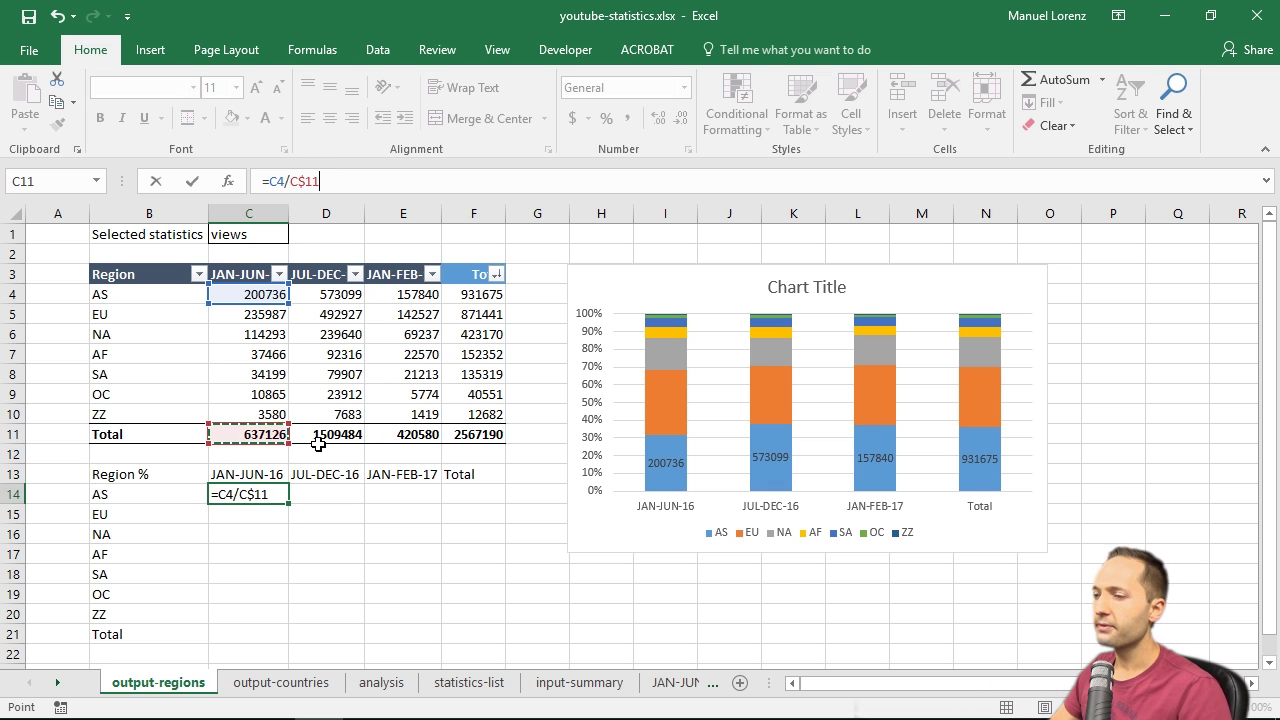
key("Return")
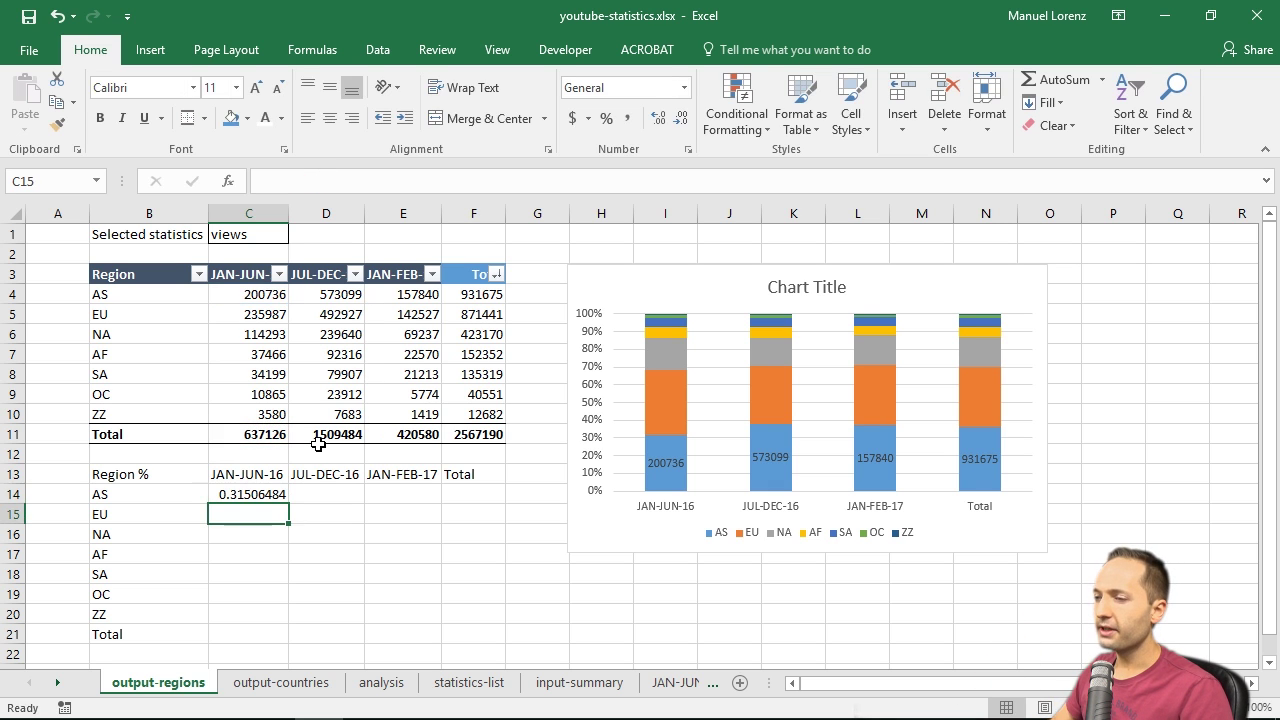
- Fill the share formula from C14 across the whole range C14:F21
key("Up")
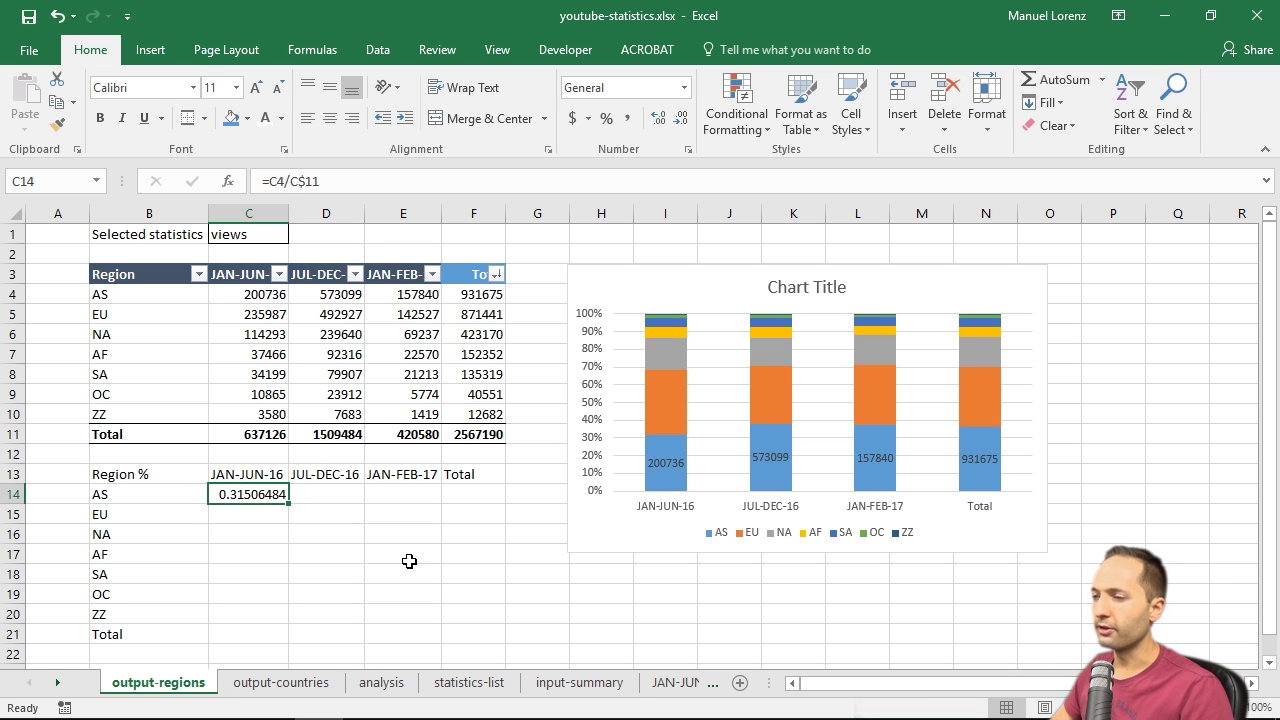
key("shift+Down")
key("shift+Down")
key("shift+Down")
key("shift+Down")
key("shift+Down")
key("shift+Down")
key("shift+Down")
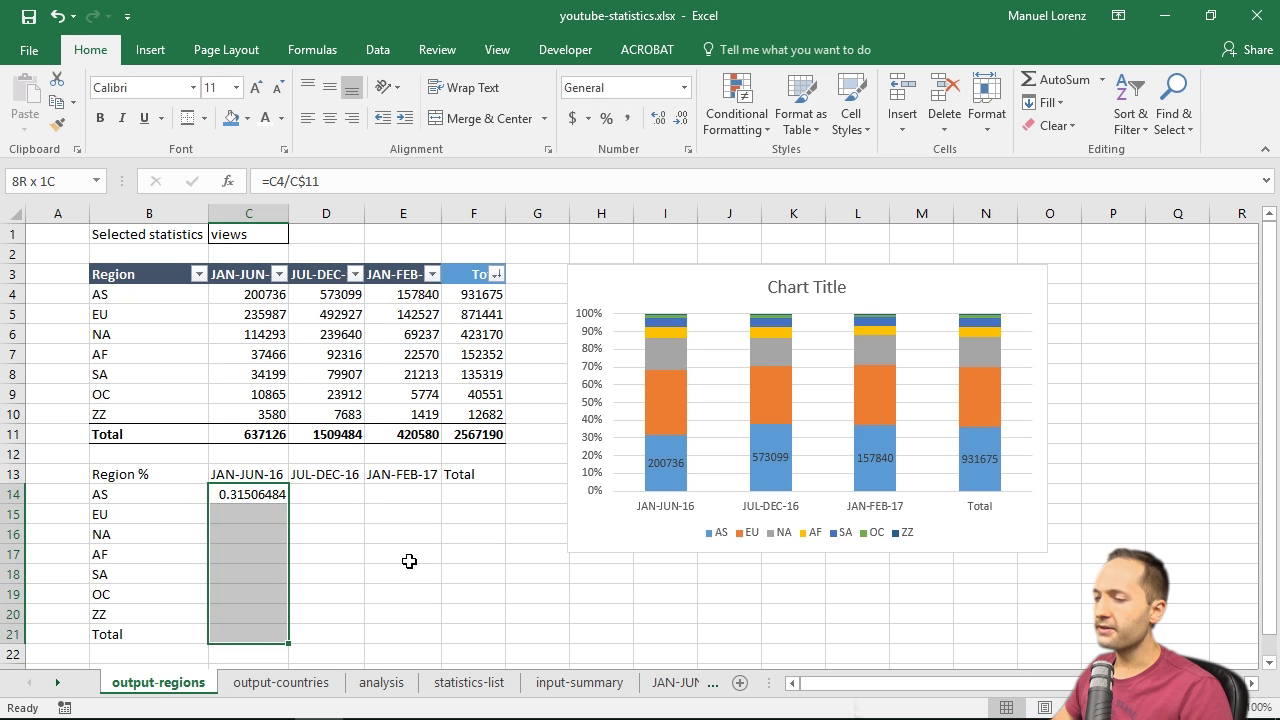
key("shift+Right")
key("shift+Right")
key("shift+Right")
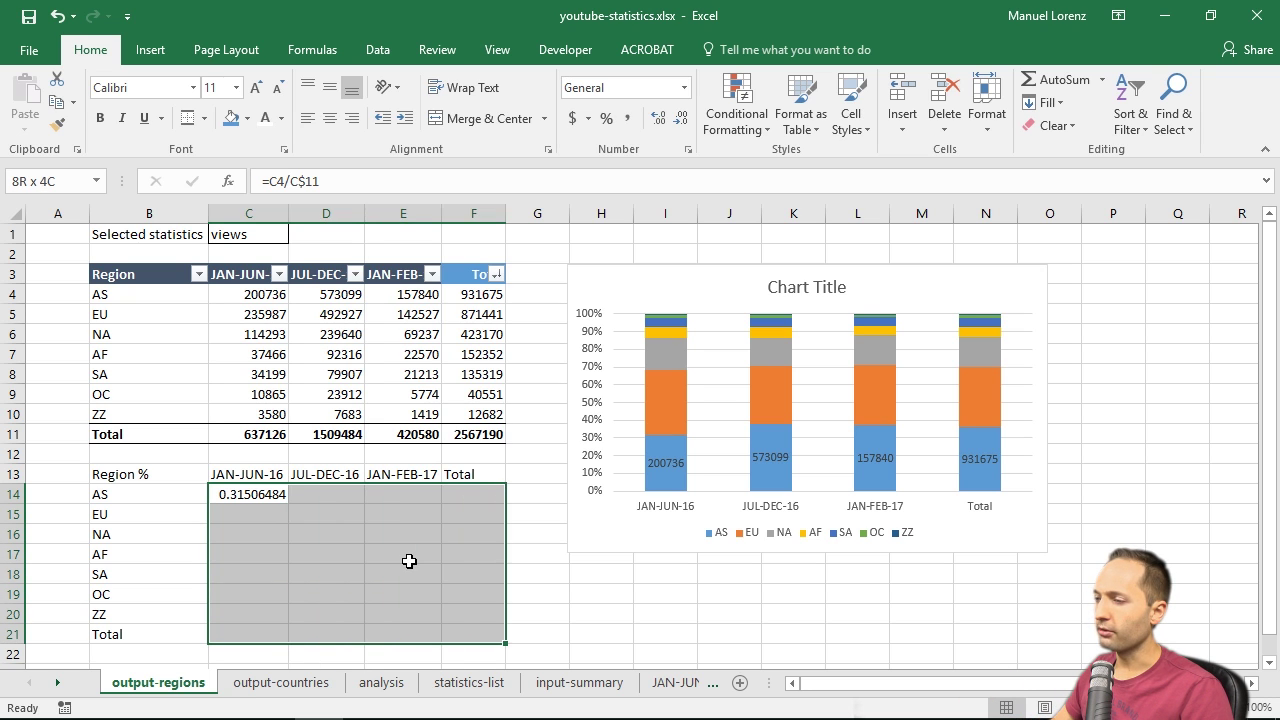
key("F2")
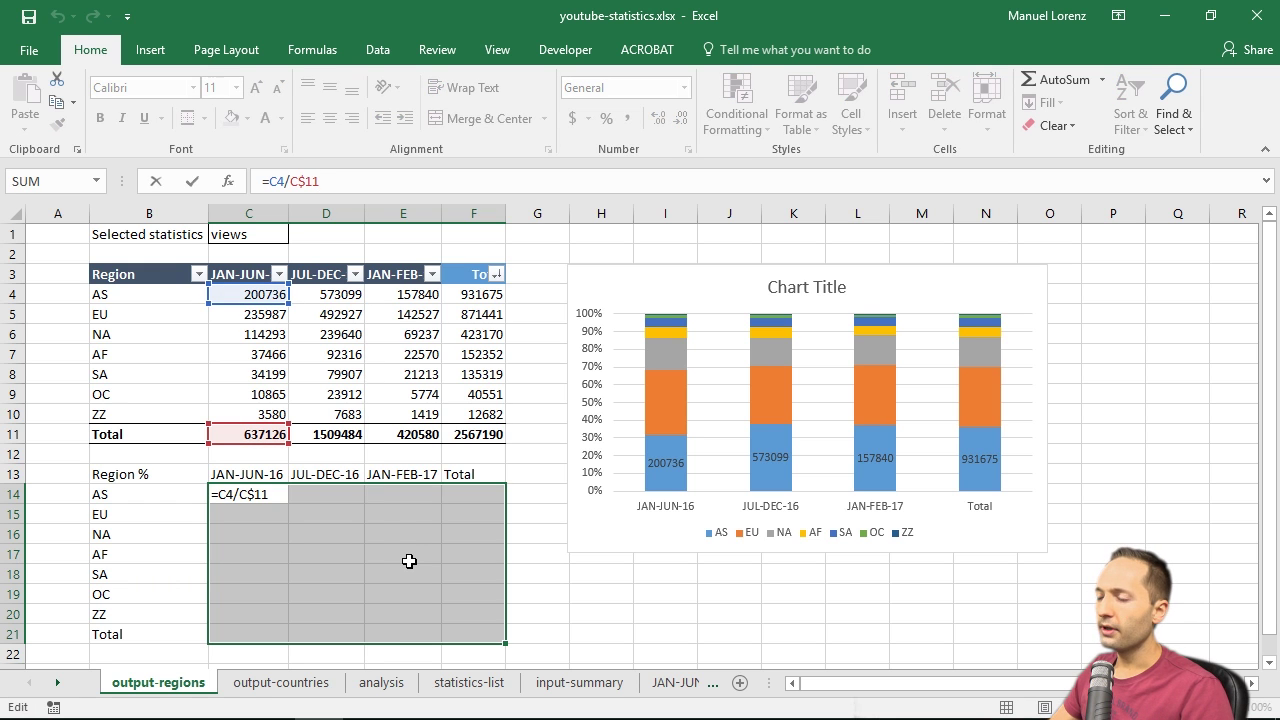
key("ctrl+Return")
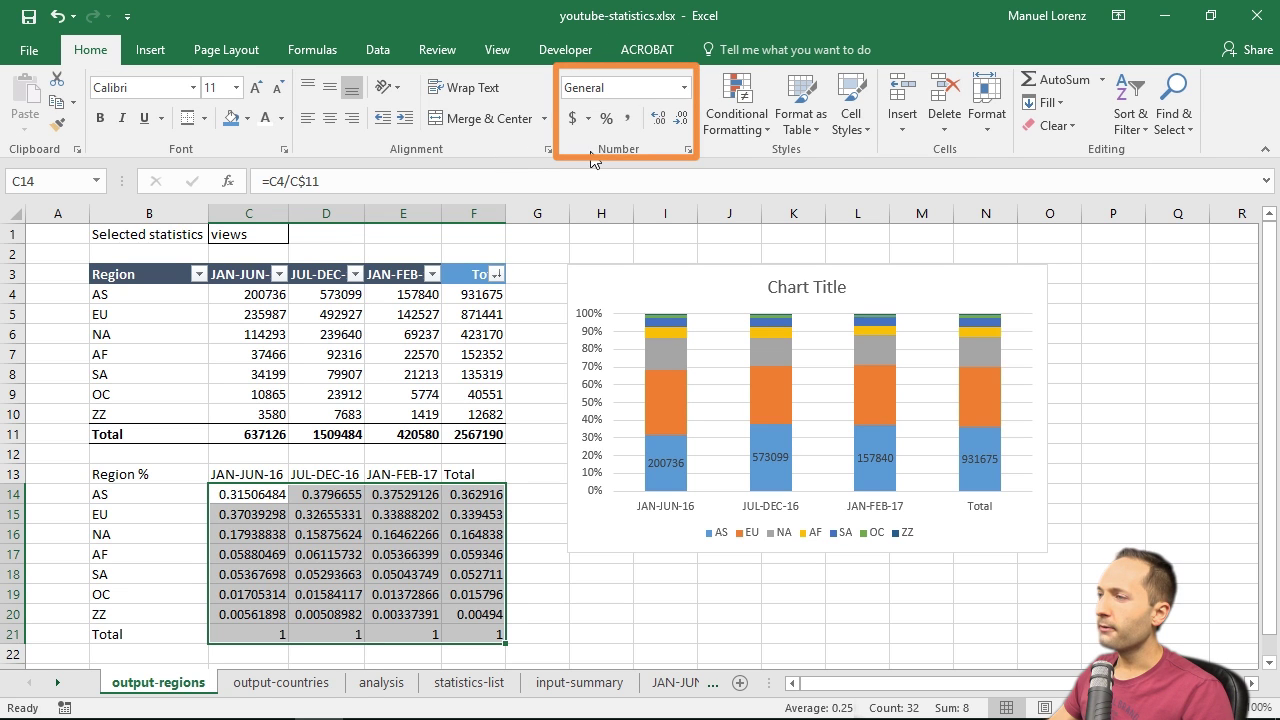
- Format C14:F21 as percentages with one decimal place and right-align C13:F21
left_click(617, 127)
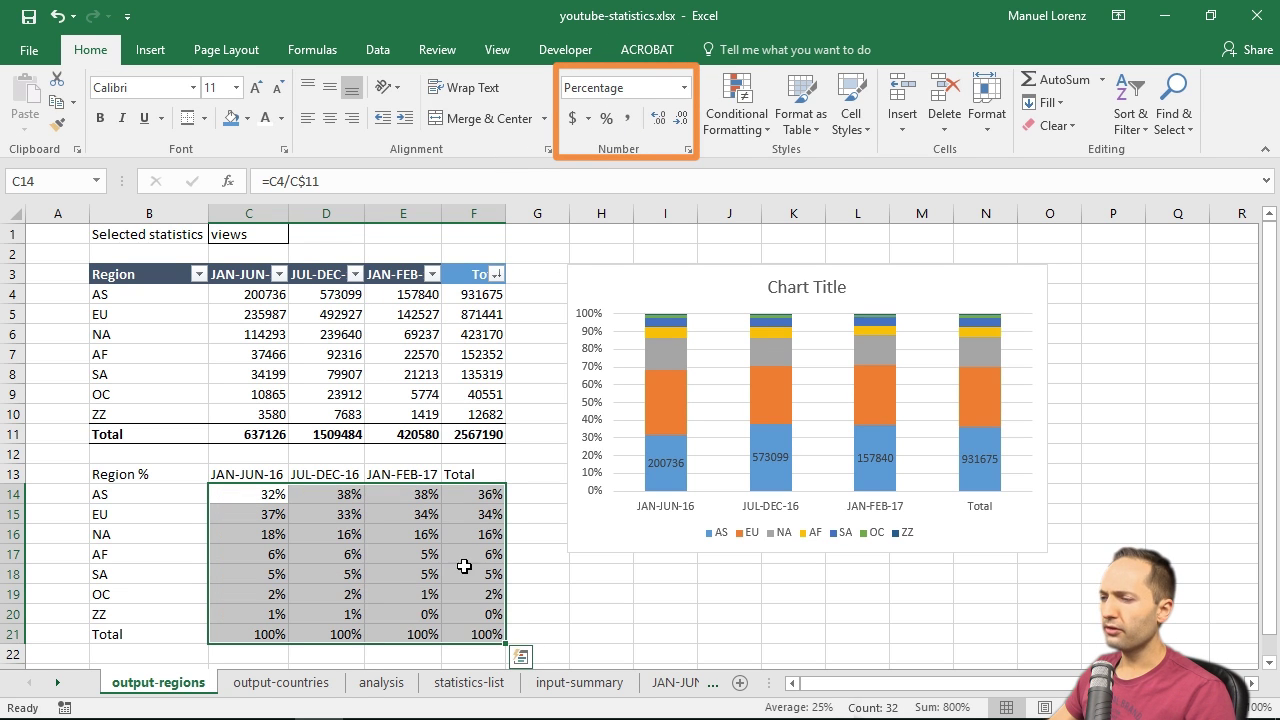
left_click(661, 122)
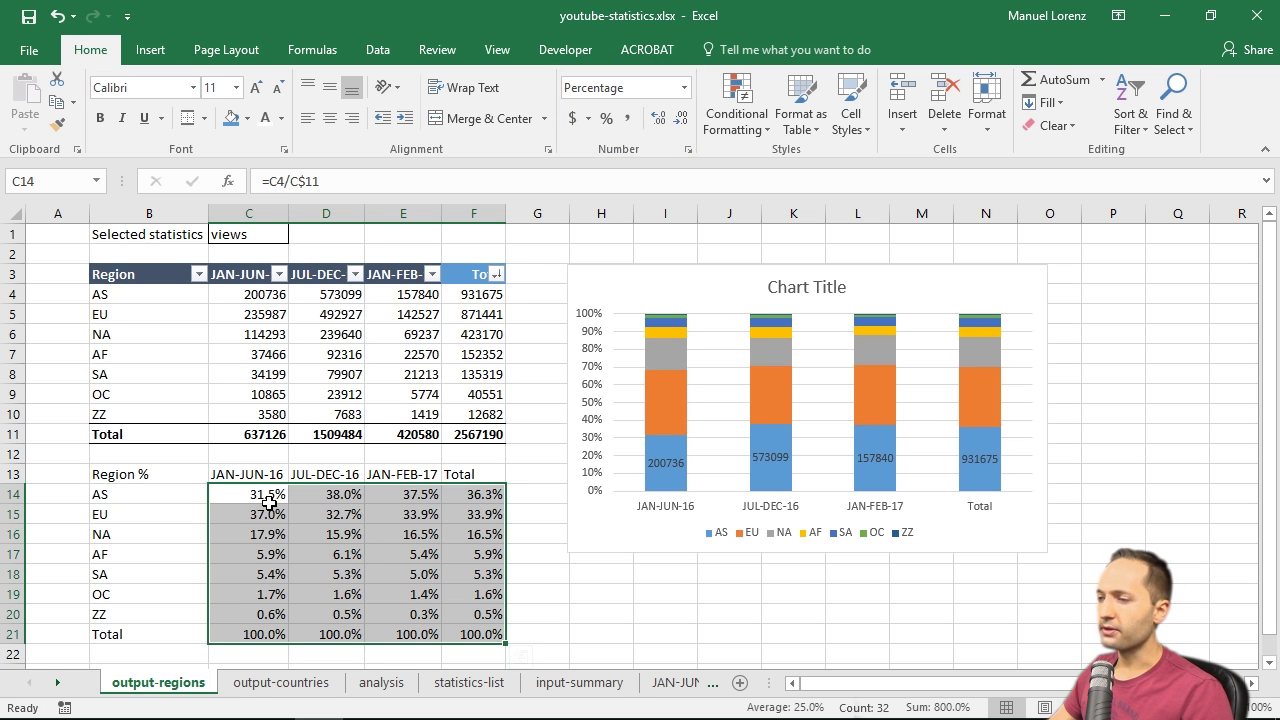
left_click_drag(255, 477, 486, 634)
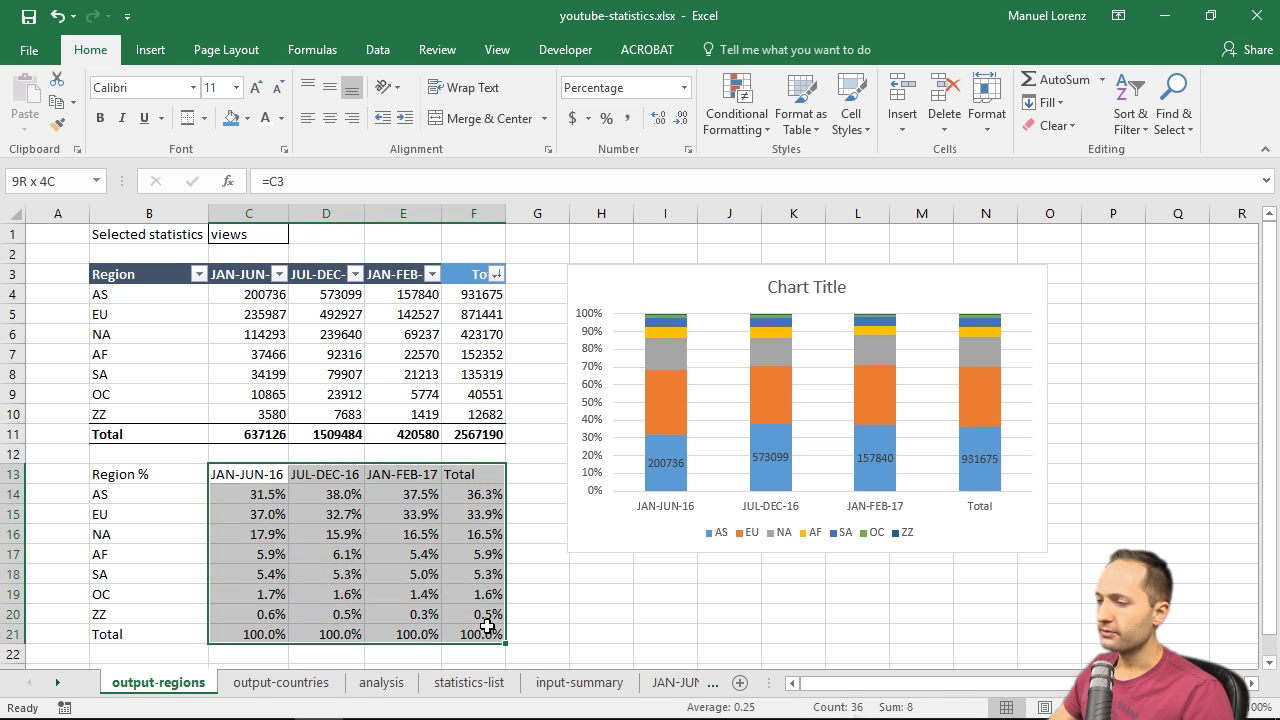
left_click(351, 119)
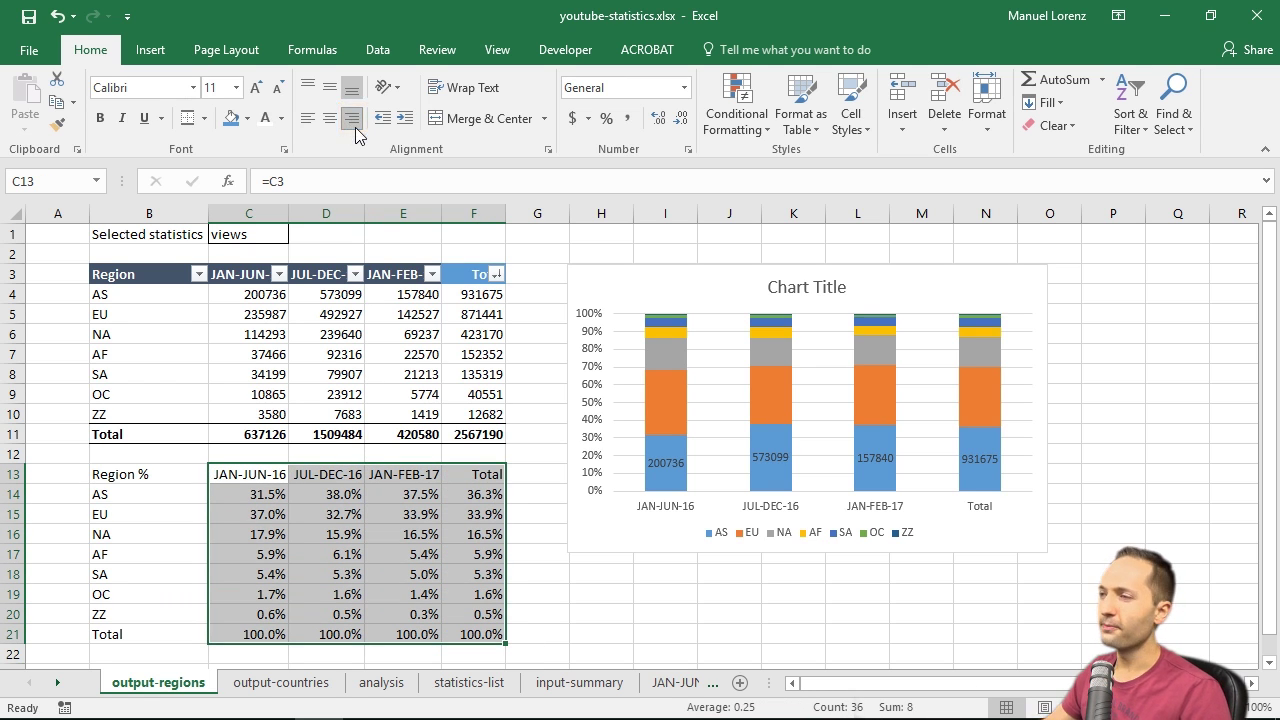
- Shade the percentage table's header row B13:F13 light grey and make its Total row B21:F21 bold with top and bottom borders
left_click_drag(118, 477, 462, 482)
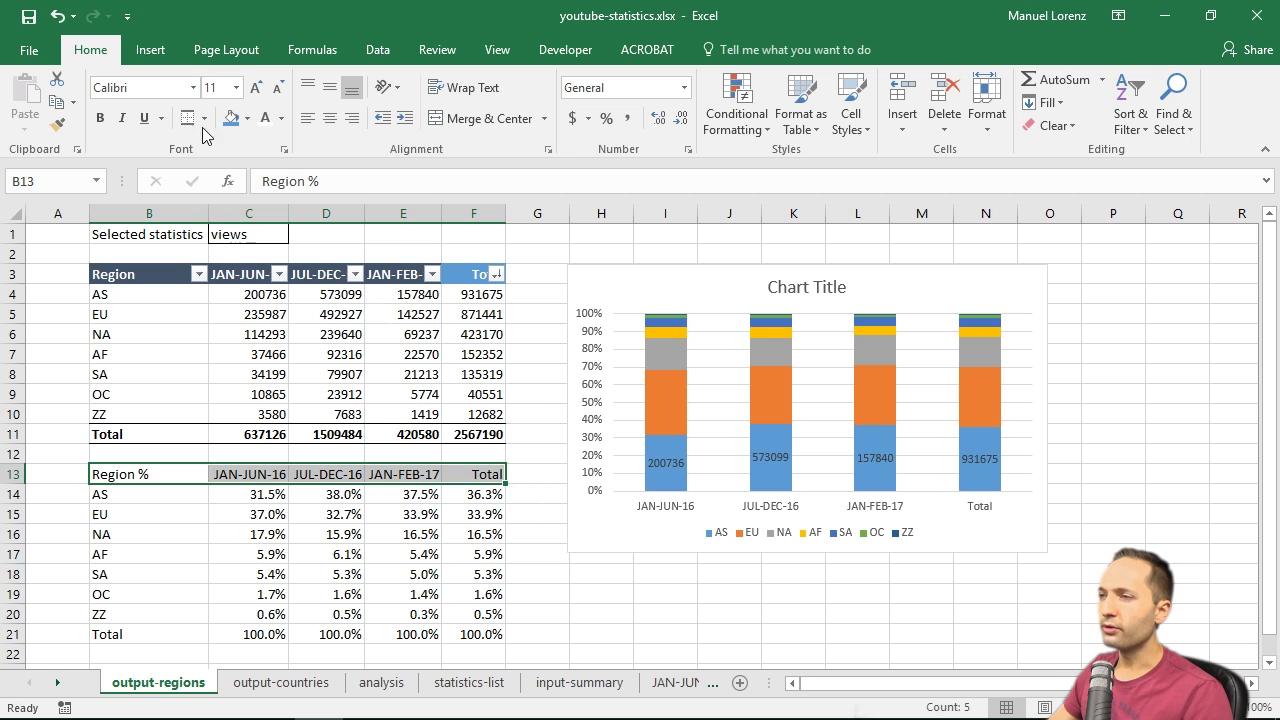
left_click(248, 120)
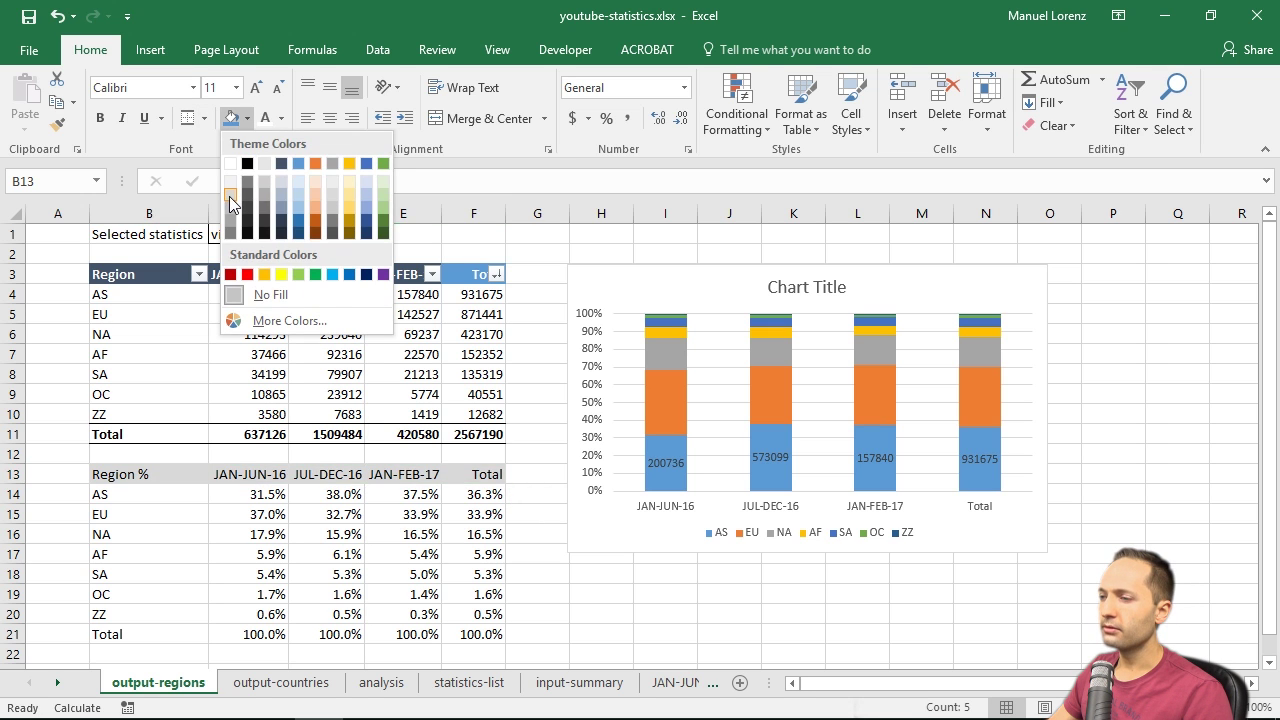
left_click(229, 196)
left_click_drag(131, 634, 456, 640)
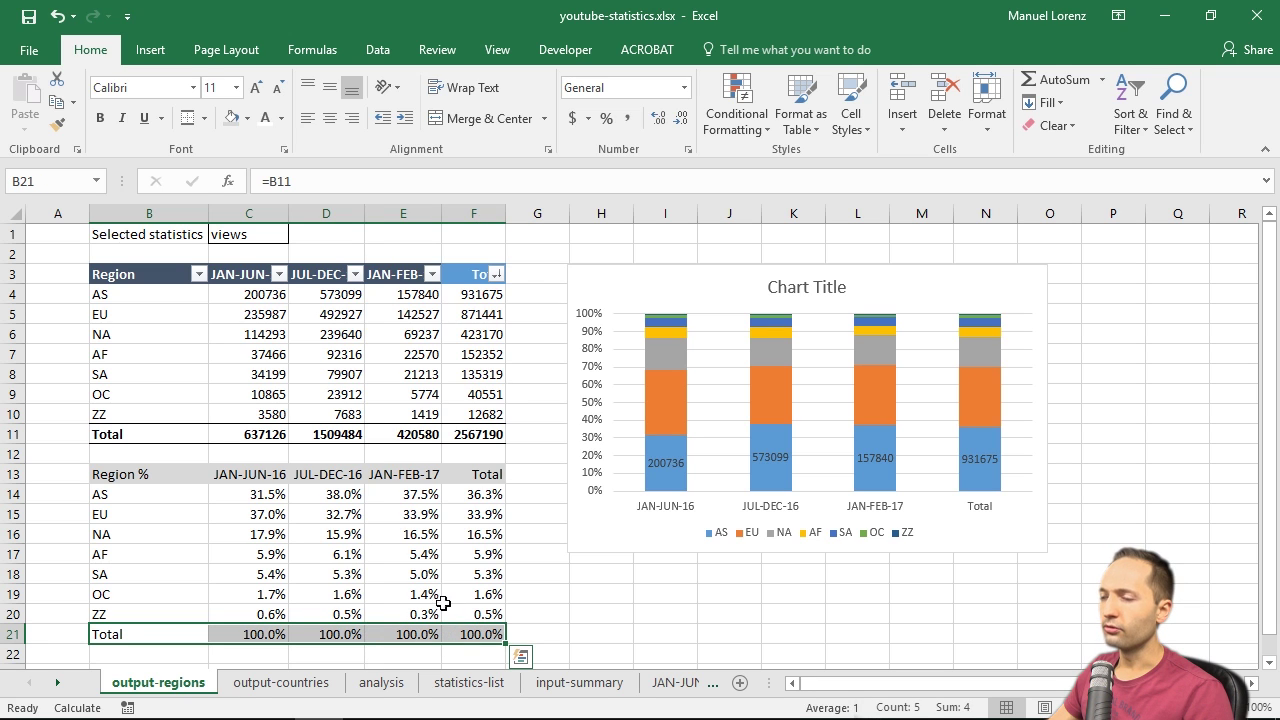
left_click(100, 118)
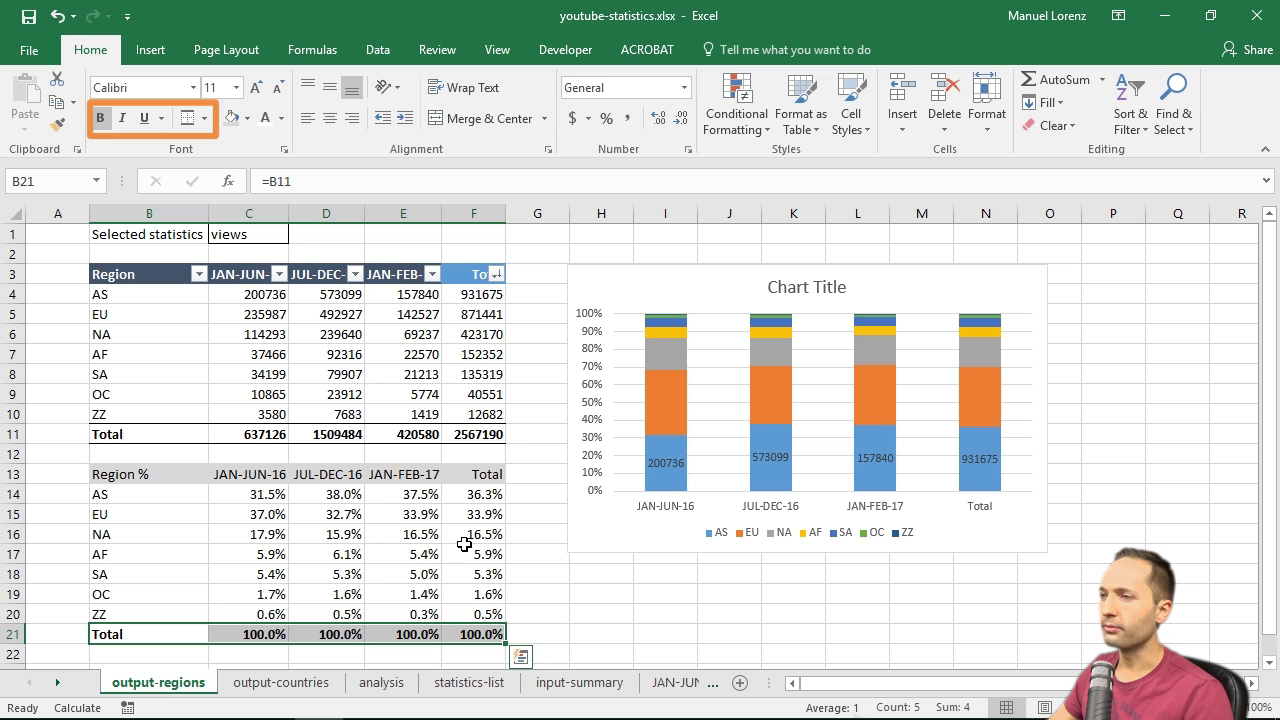
- Set the font size of the whole percentage table B13:F21 to 10
left_click_drag(128, 476, 466, 634)
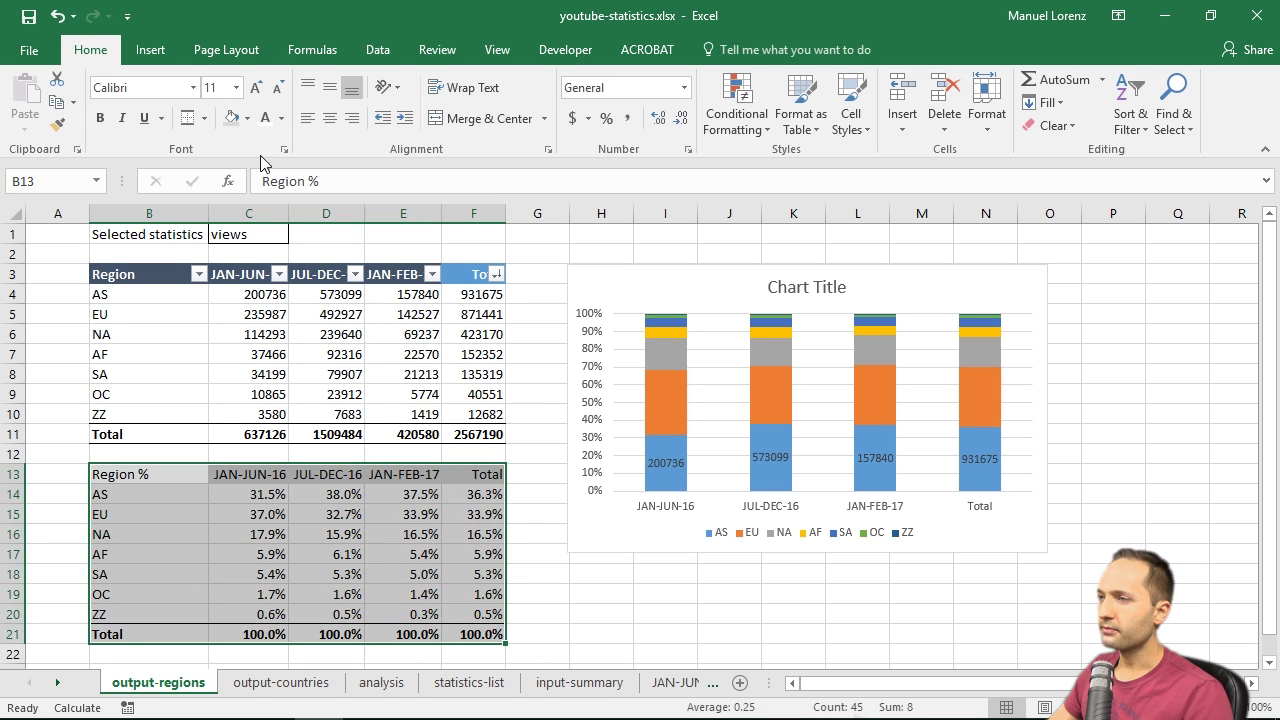
left_click(221, 88)
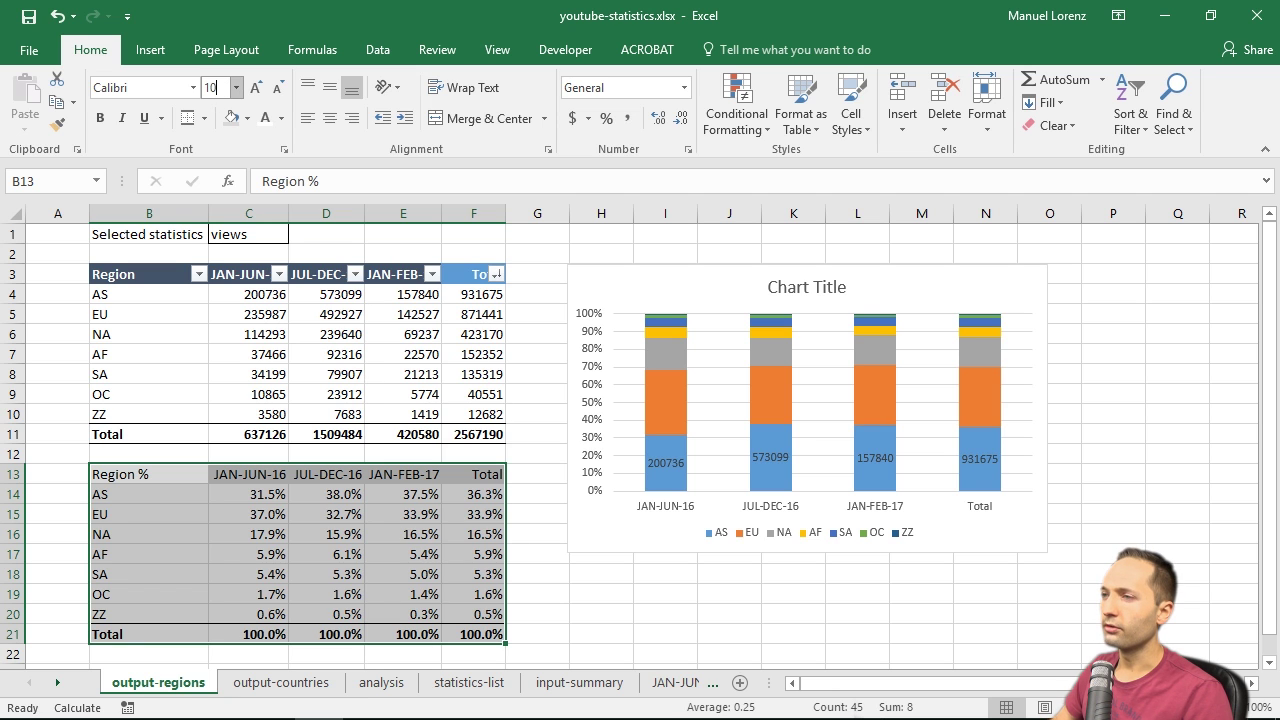
key("Return")
left_click(59, 397)
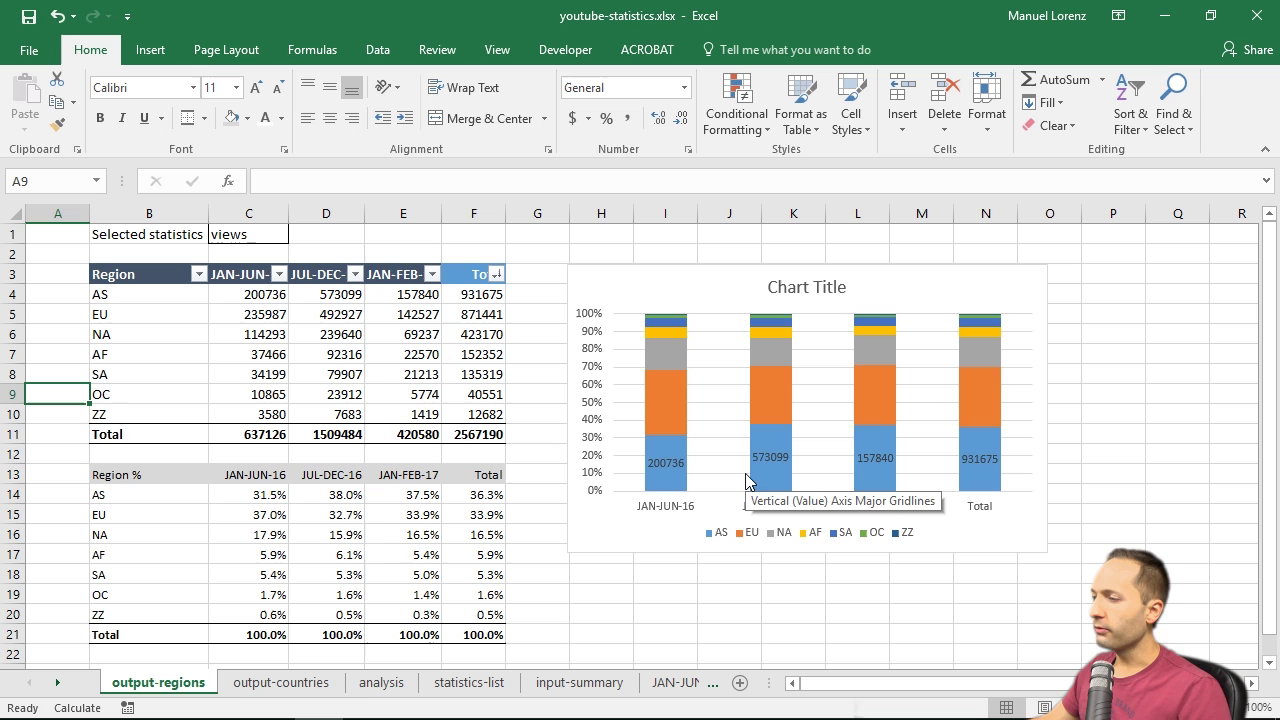
- Make the chart's AS data labels show the cell values from C14:F14 instead of the series values
left_click(680, 466)
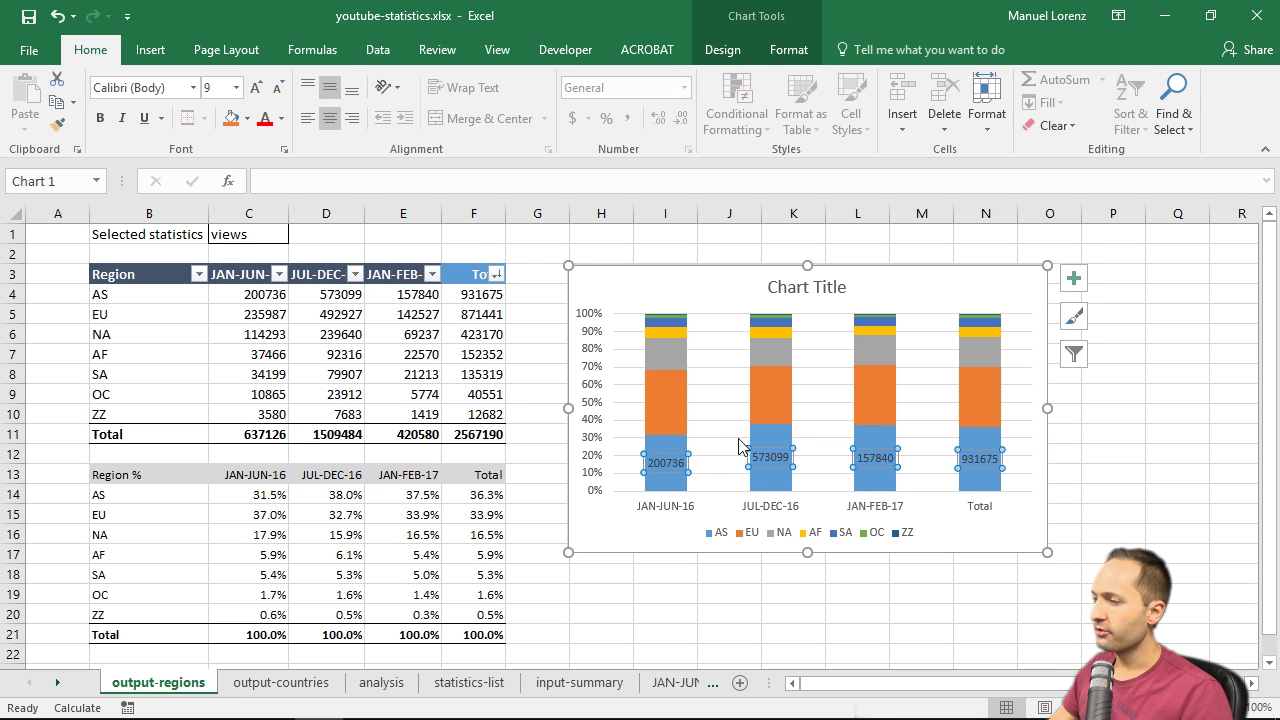
right_click(676, 466)
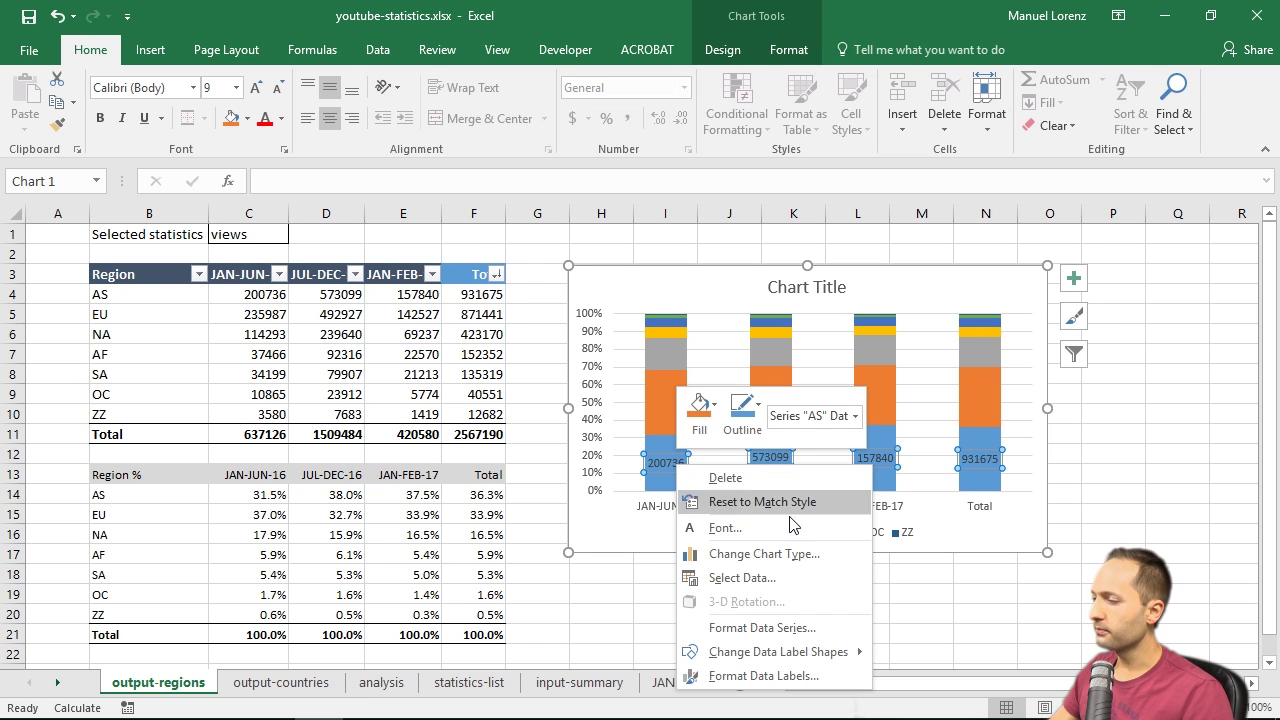
left_click(820, 676)
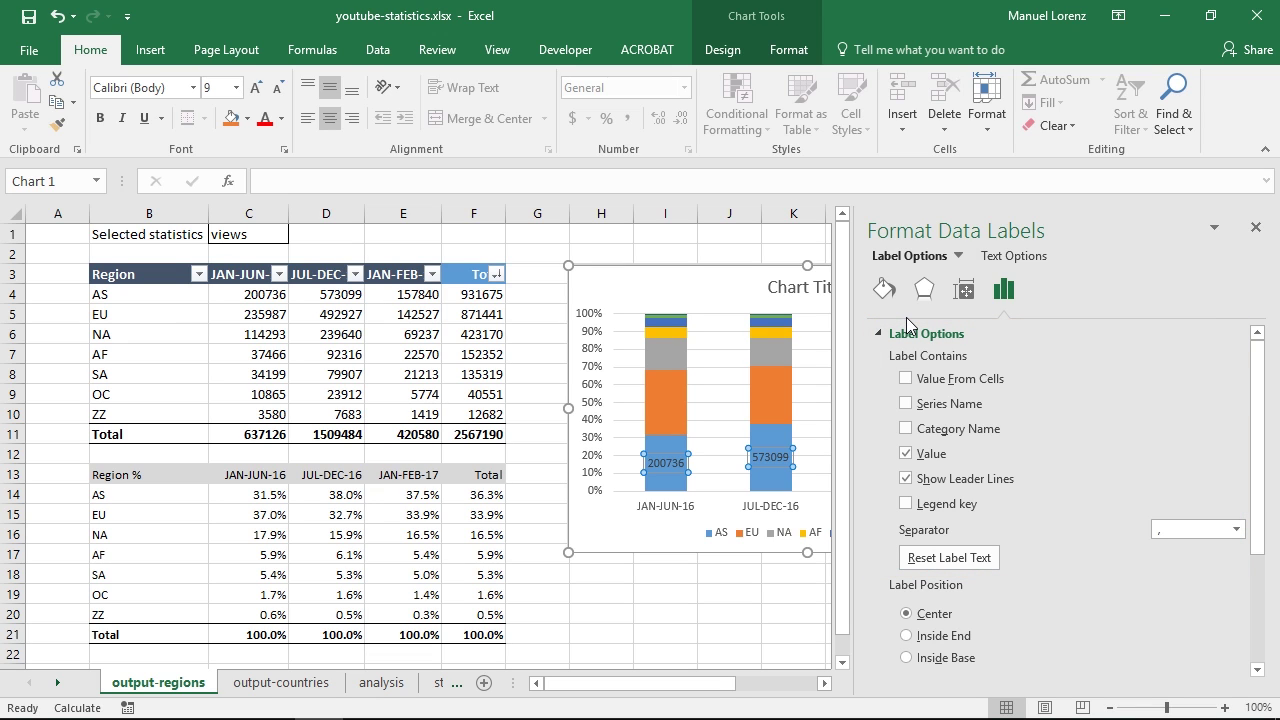
left_click(906, 379)
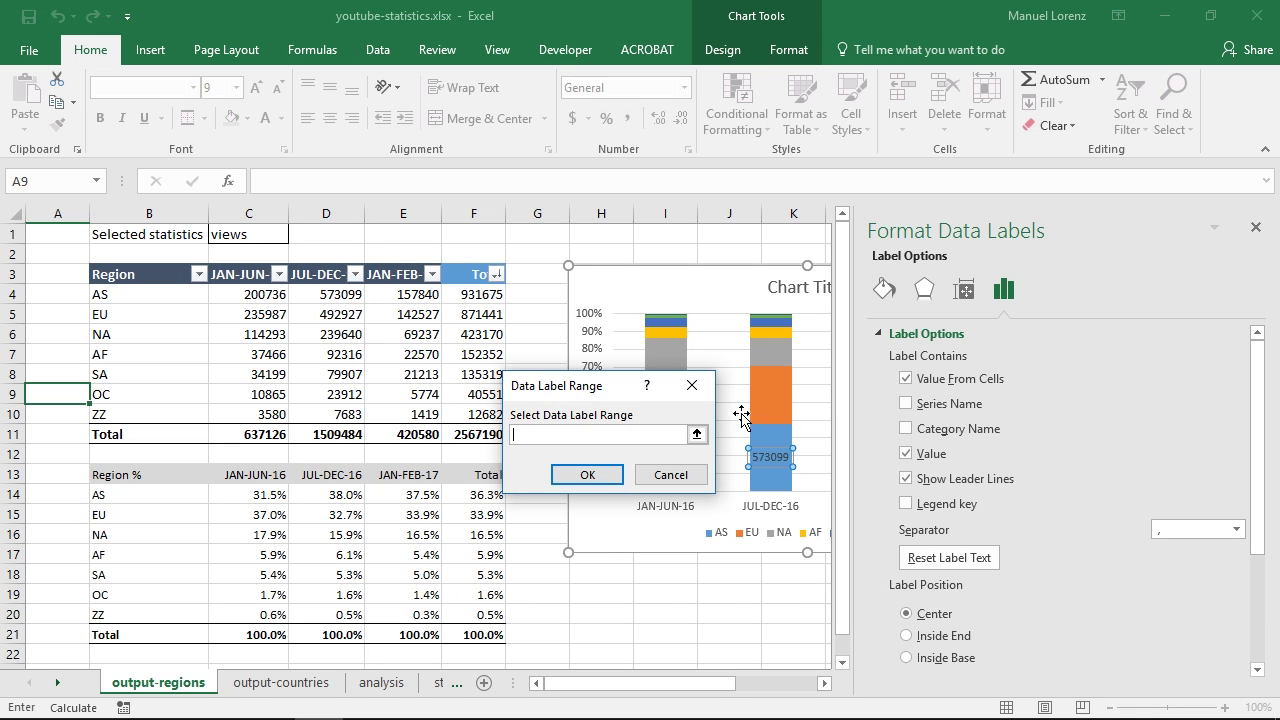
left_click(697, 434)
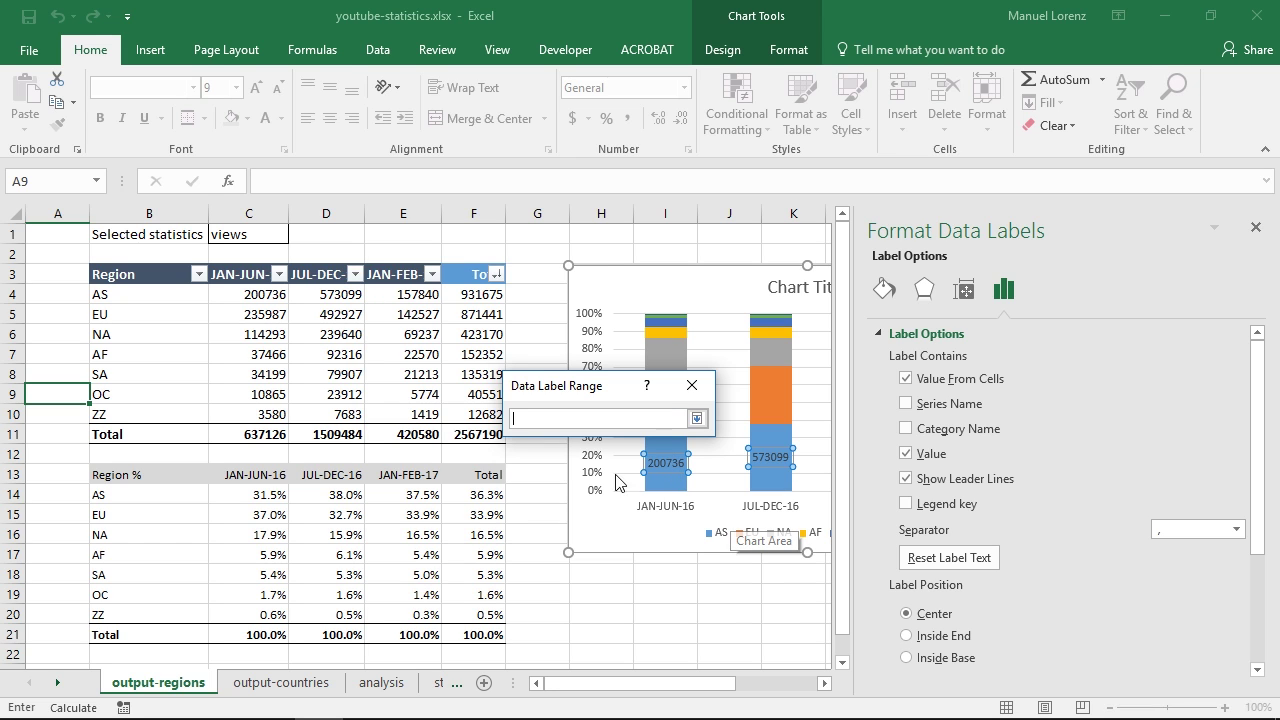
left_click_drag(264, 499, 450, 496)
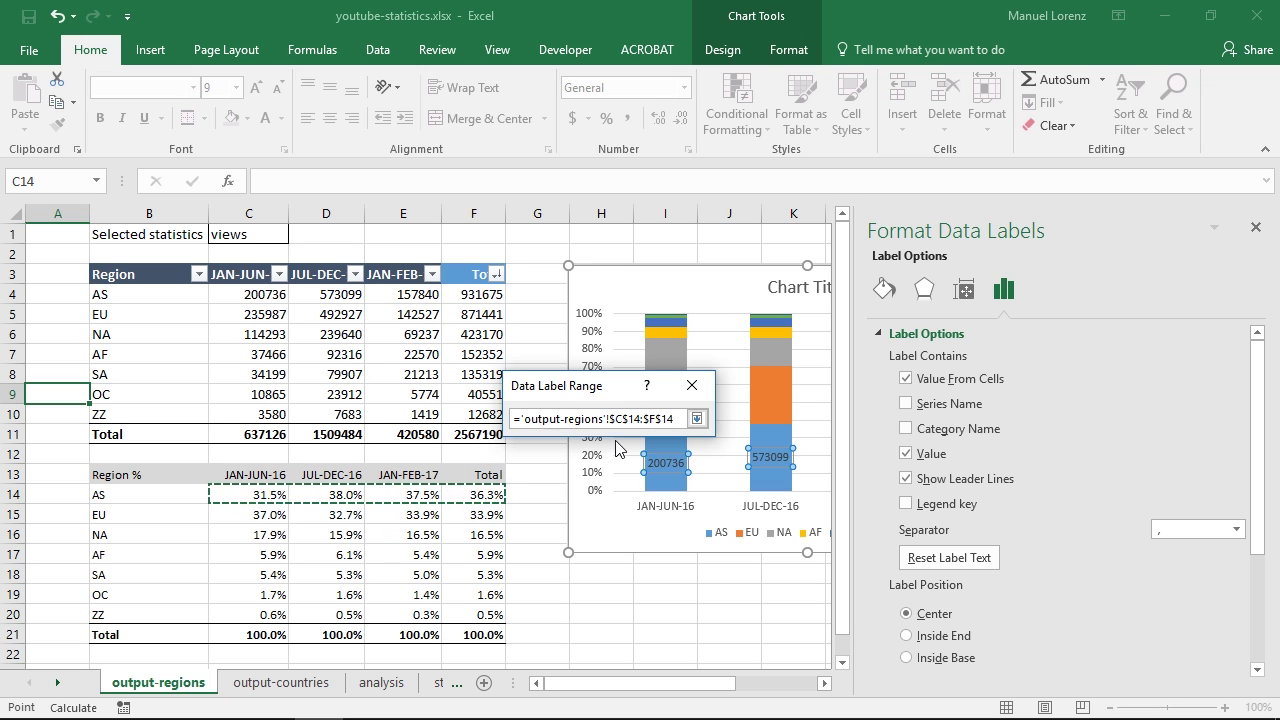
left_click(698, 419)
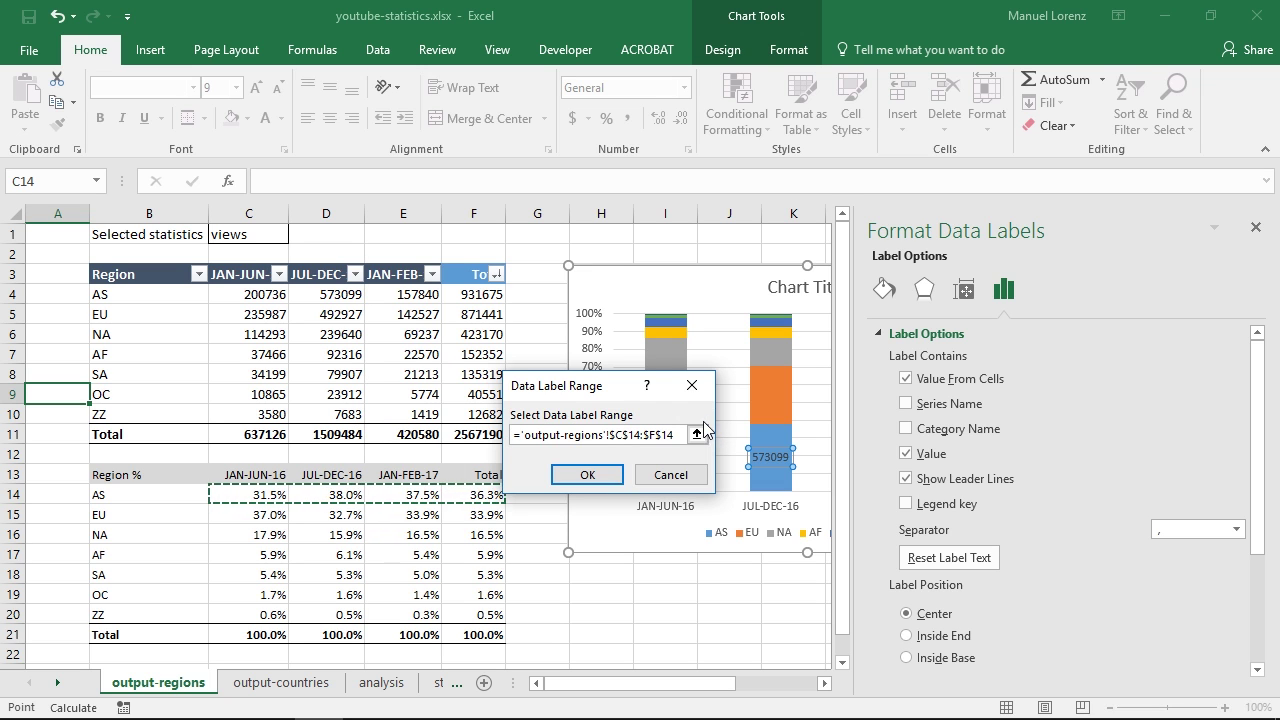
left_click(587, 474)
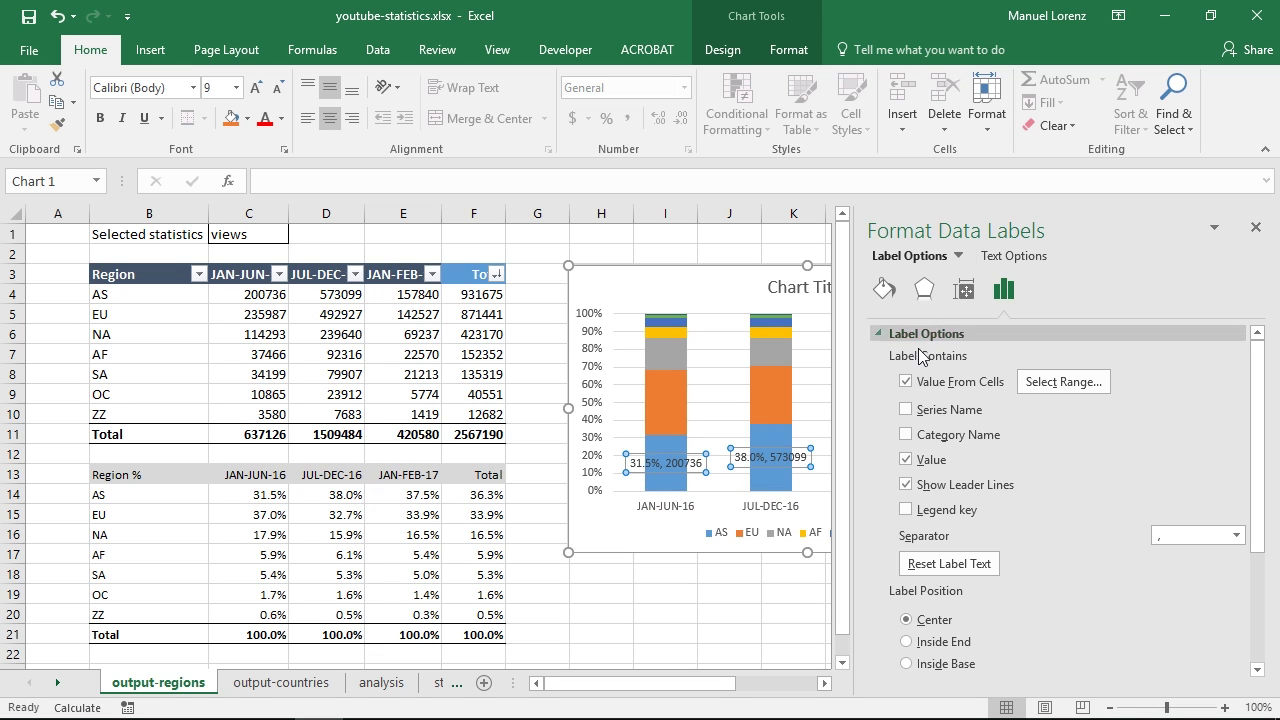
left_click(905, 462)
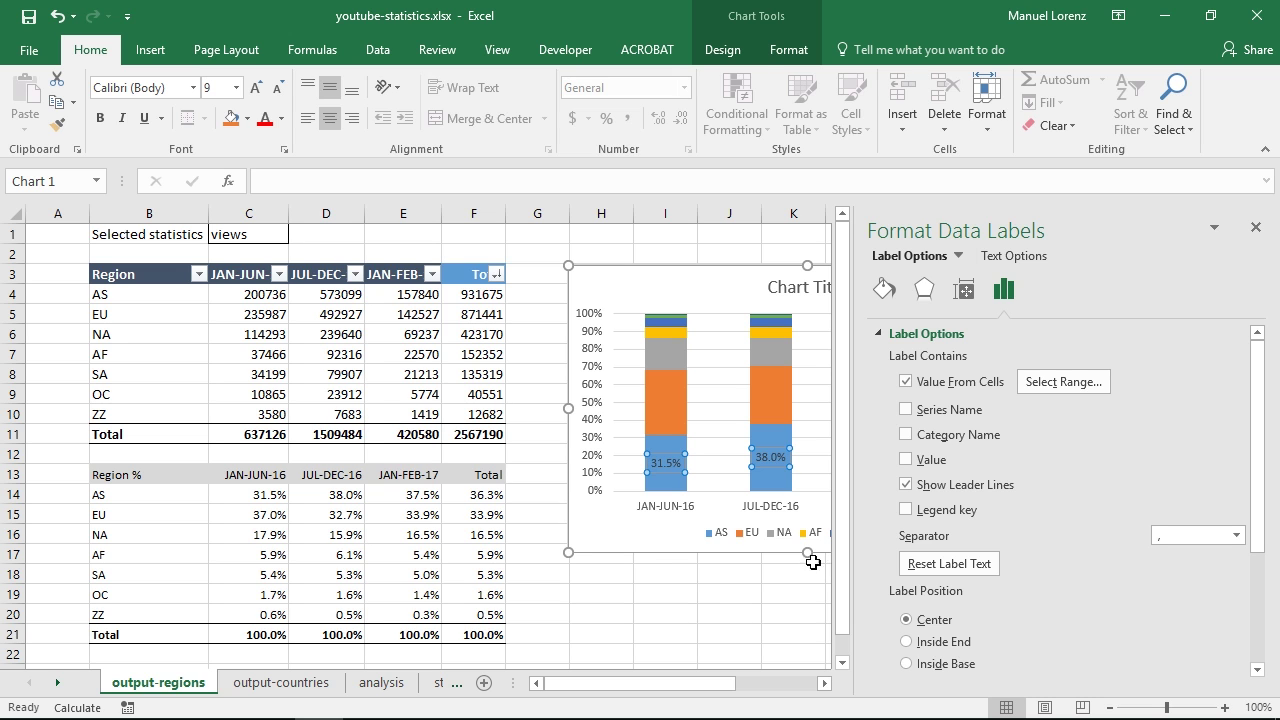
left_click(1256, 227)
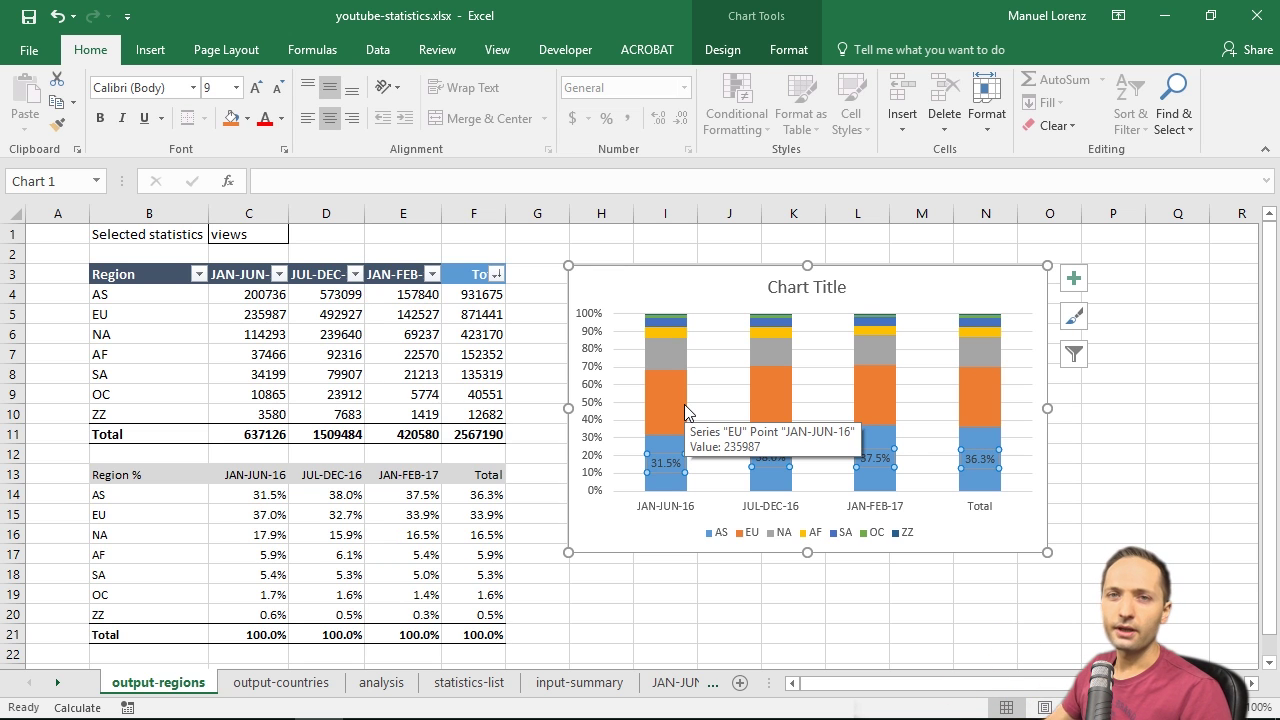
- Move the chart's source range to the percentage table's B14:F20 and add data labels to the AS series
left_click(711, 284)
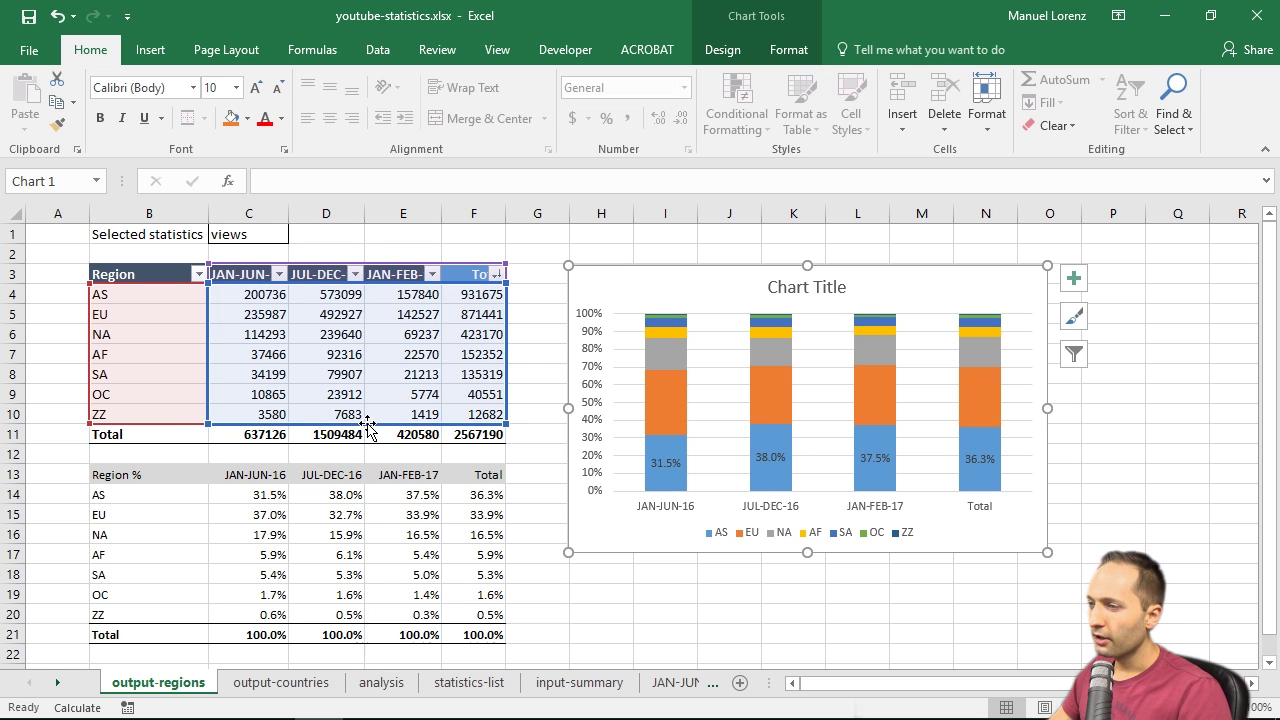
left_click_drag(370, 432, 351, 612)
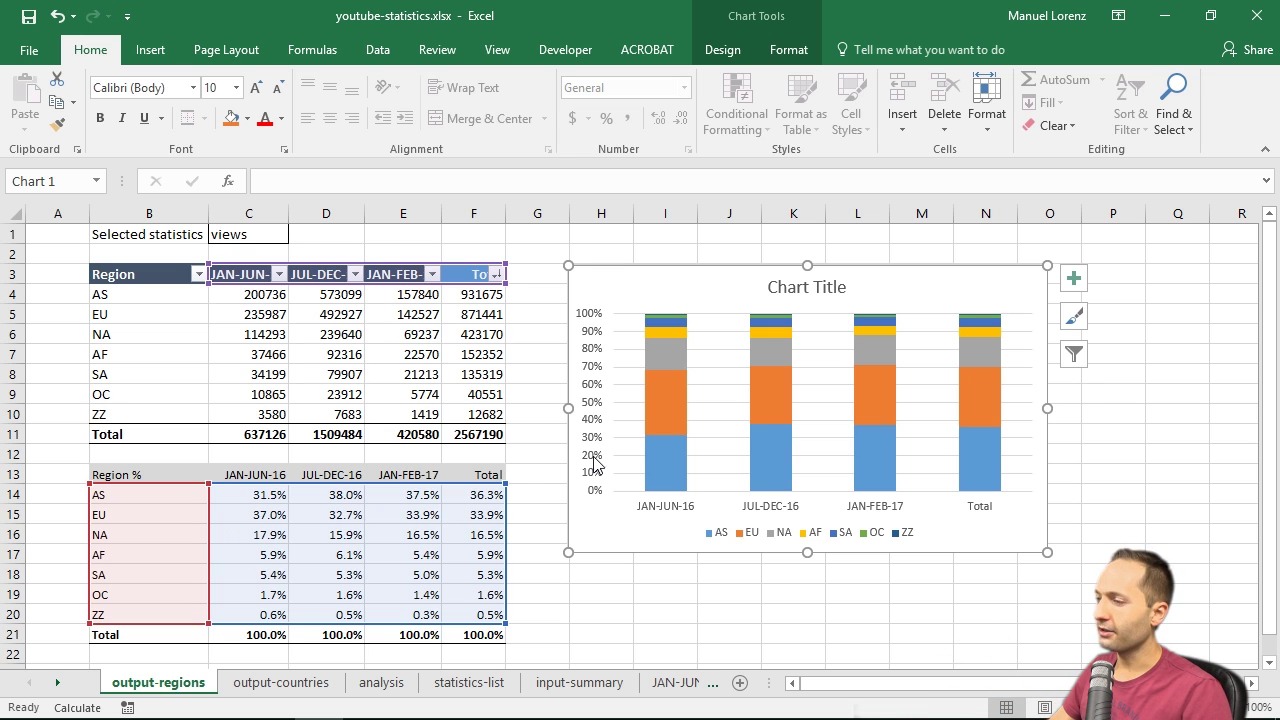
left_click(667, 464)
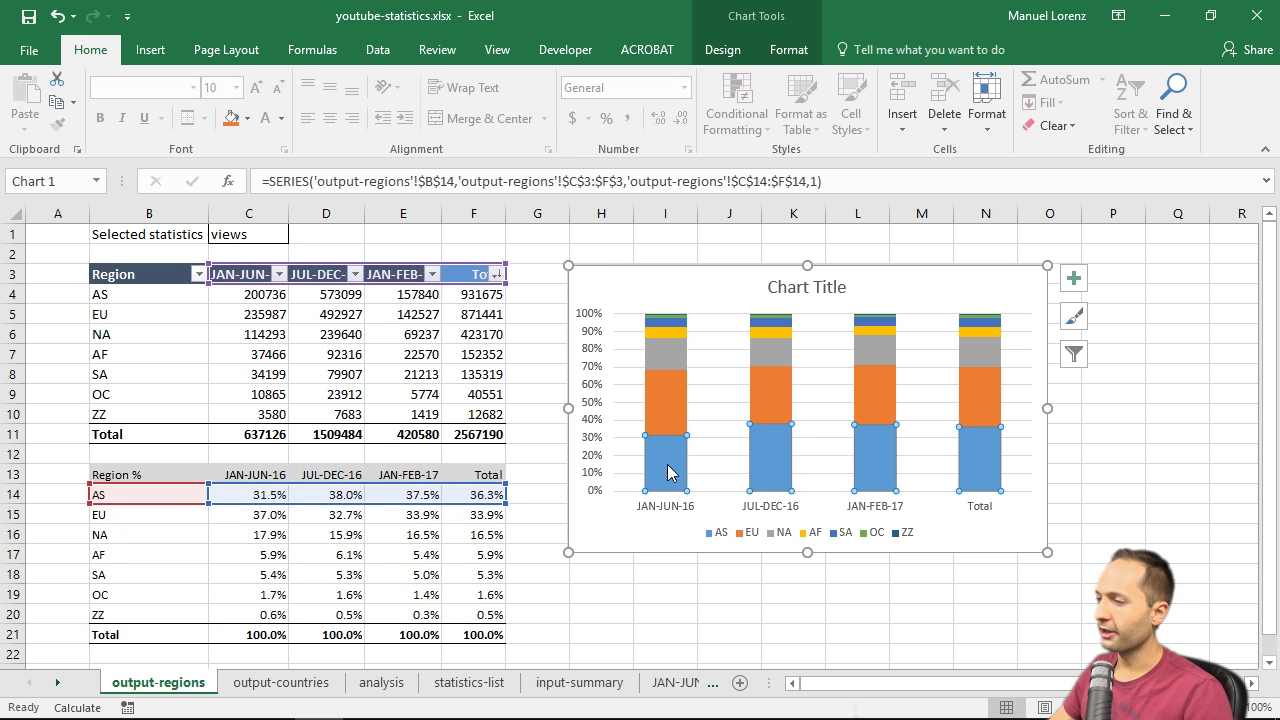
right_click(667, 464)
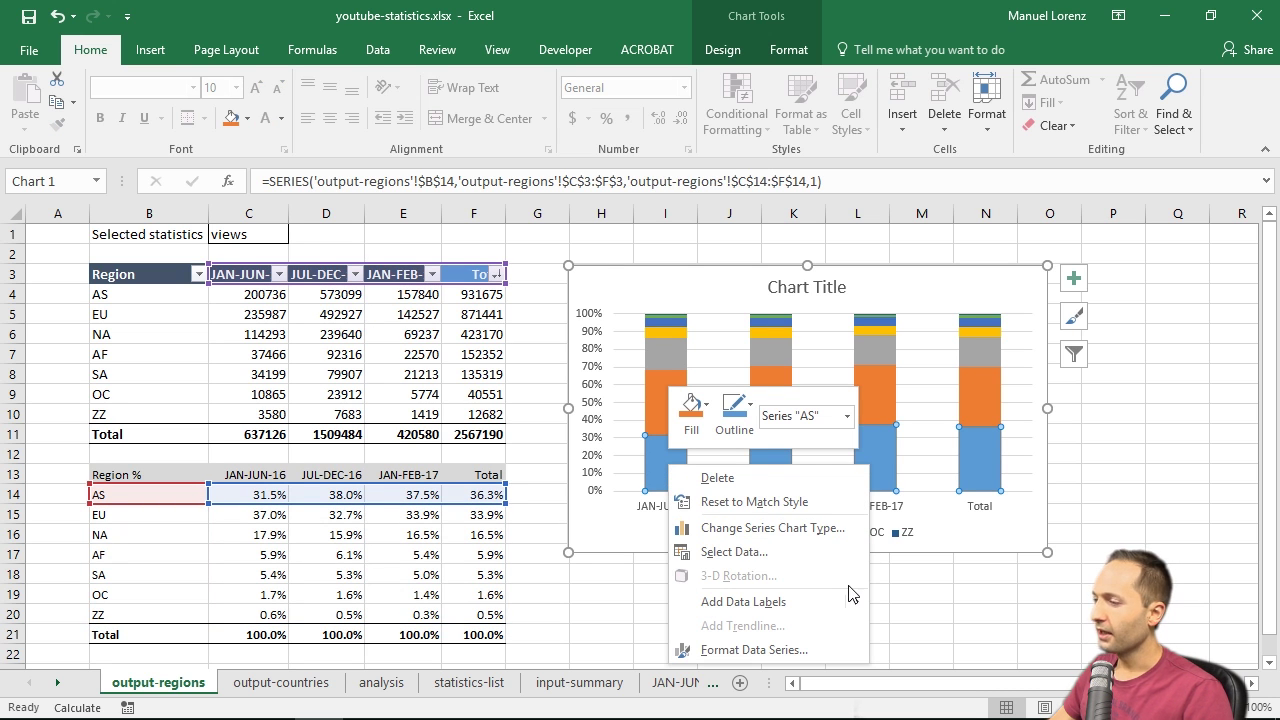
mouse_move(849, 602)
left_click(903, 604)
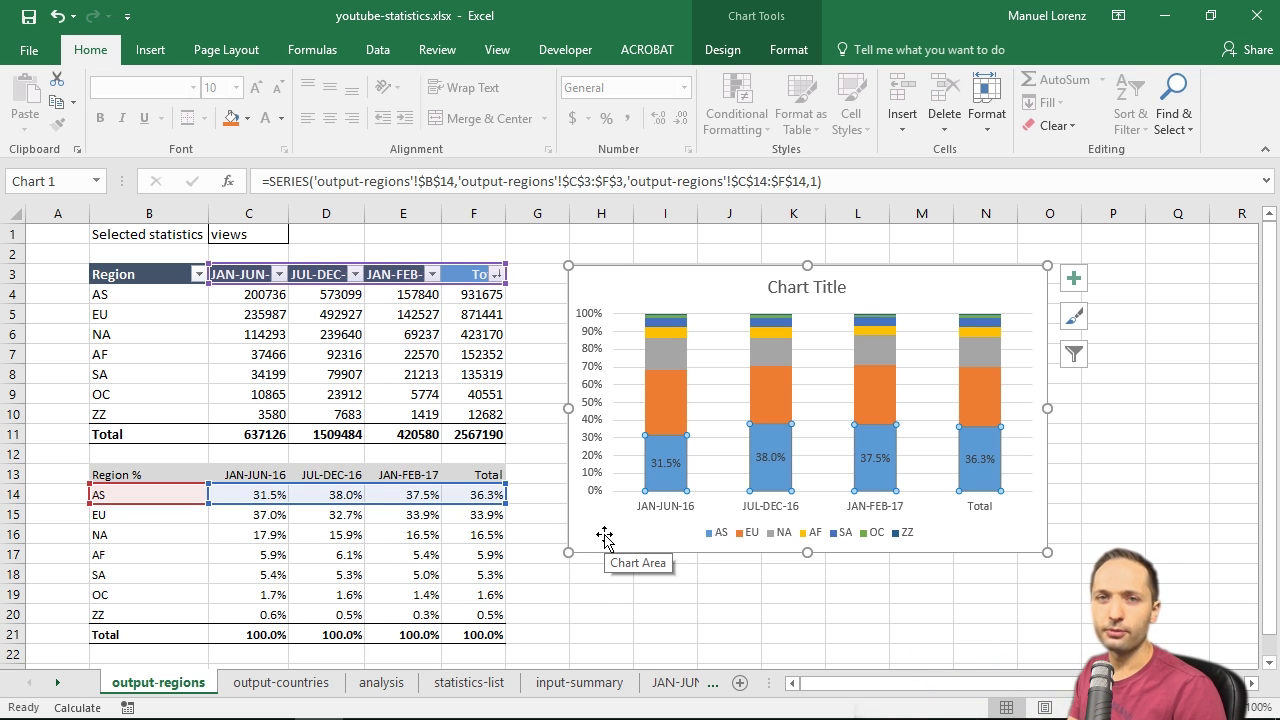
- Add data labels to the EU, NA and AF series of the stacked column chart
left_click(672, 384)
right_click(672, 384)
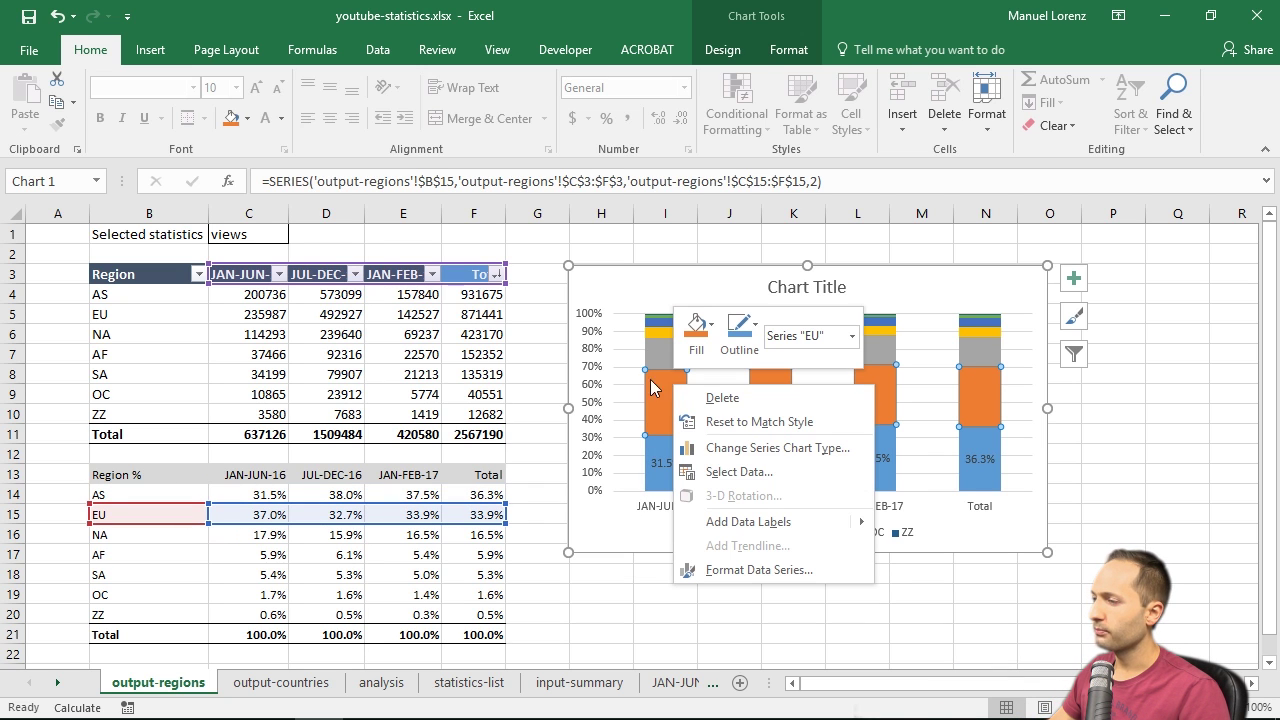
left_click(768, 521)
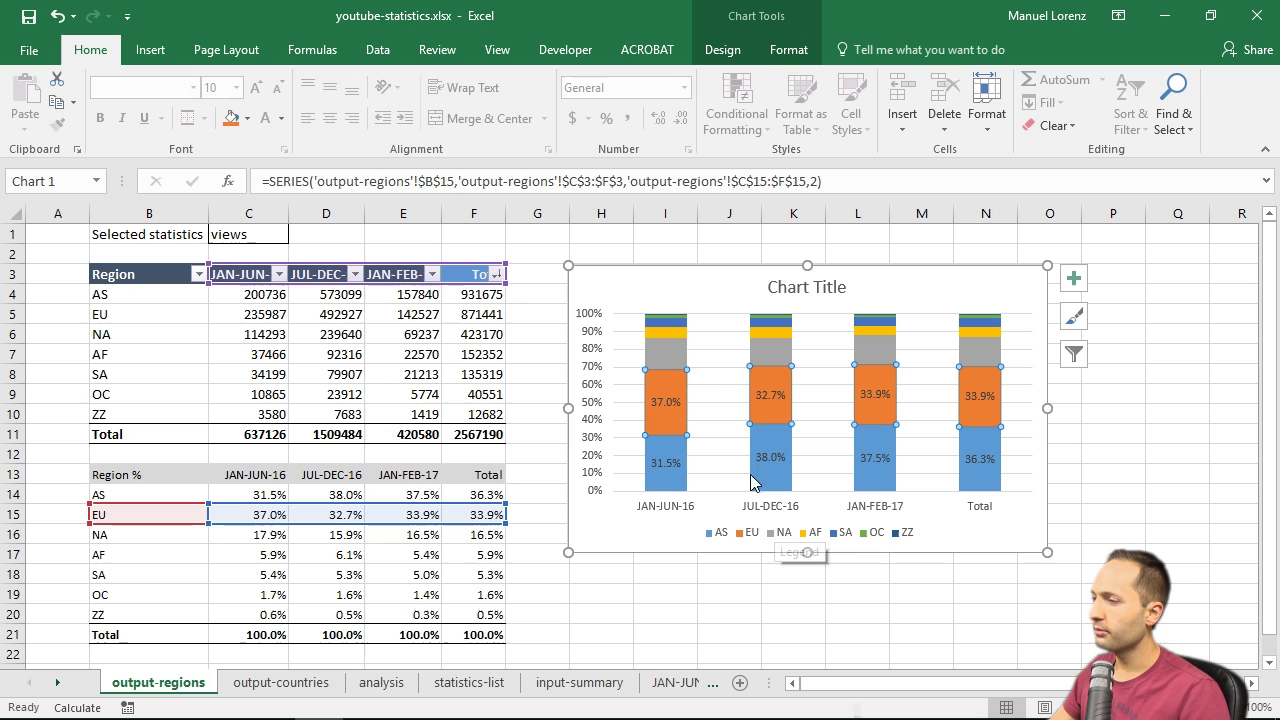
left_click(668, 362)
right_click(666, 362)
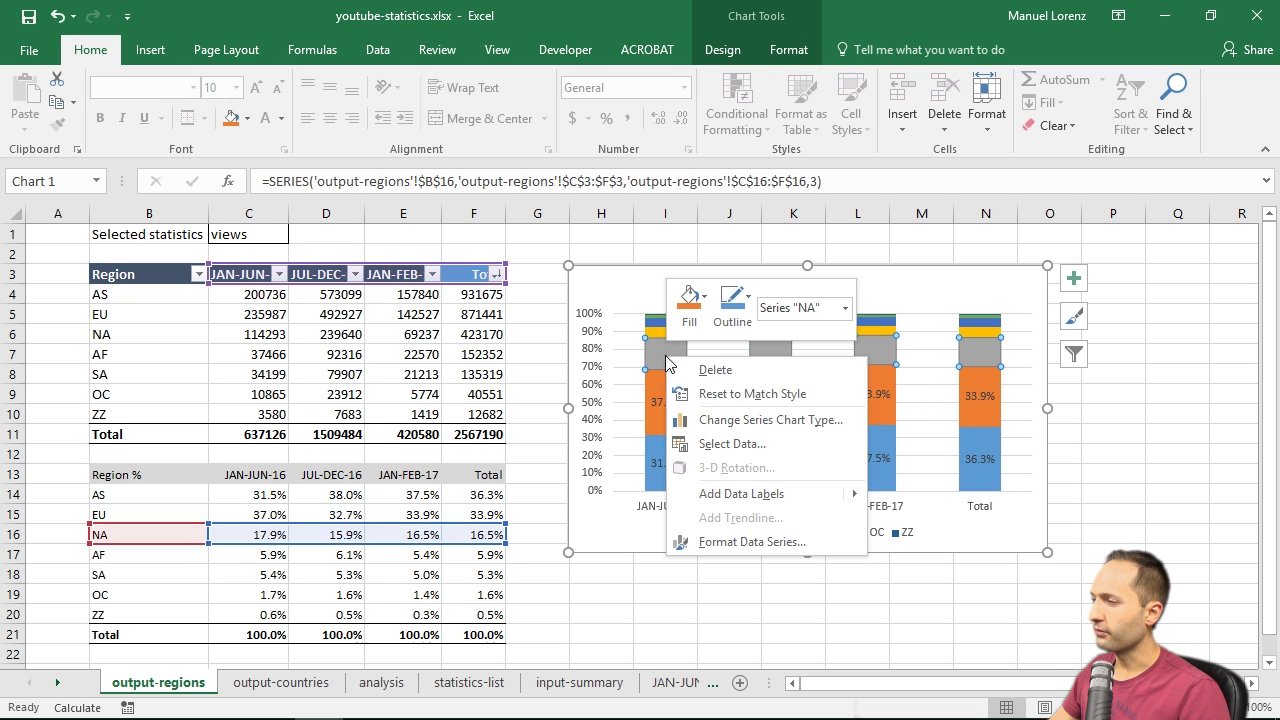
left_click(752, 494)
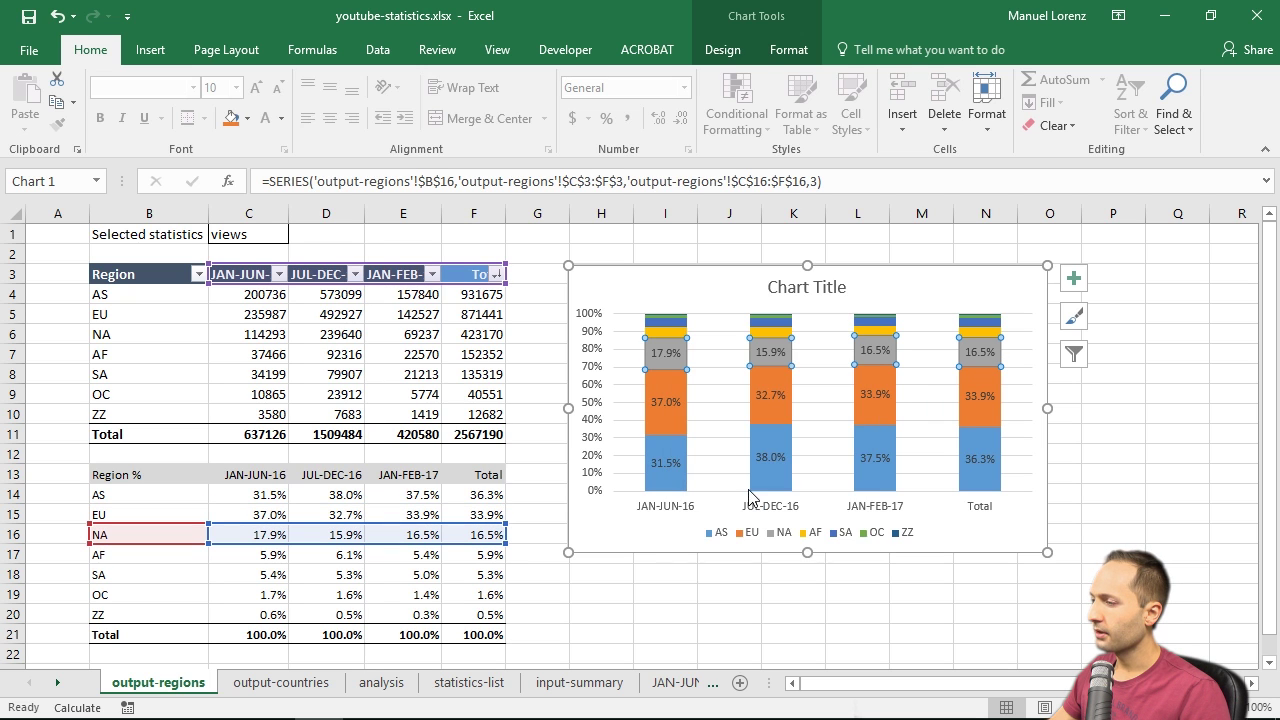
left_click(677, 331)
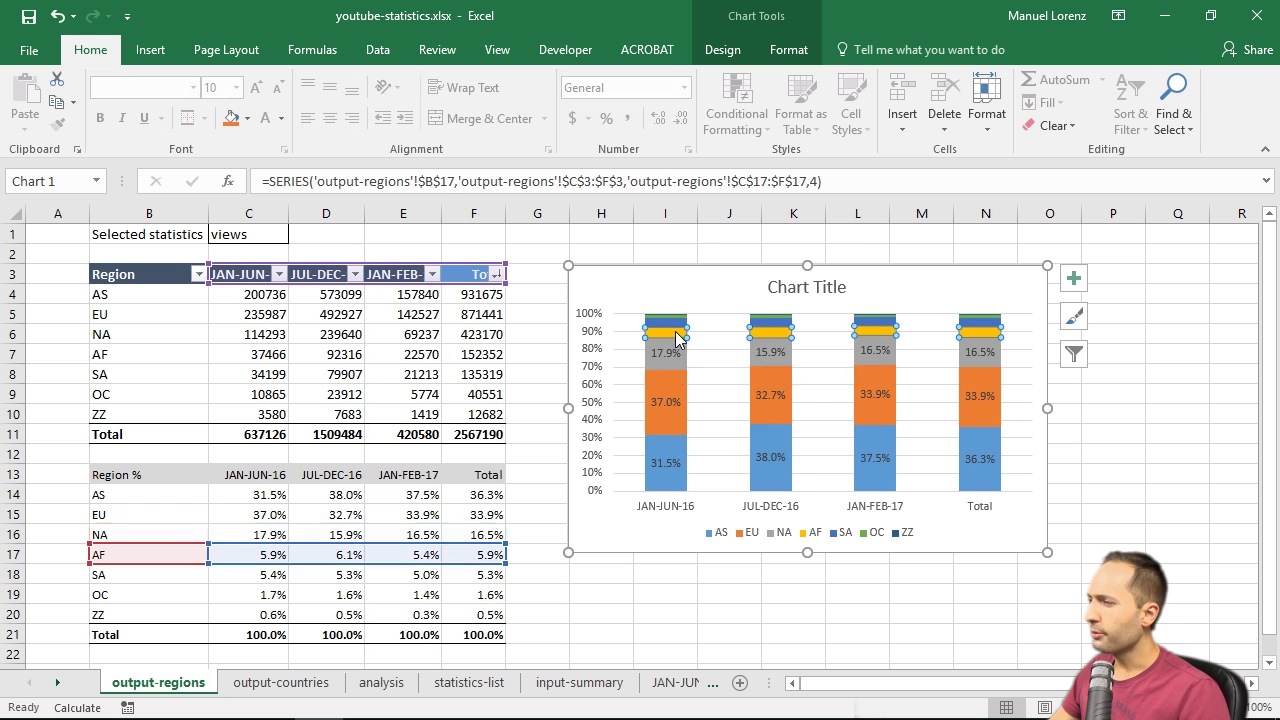
right_click(677, 331)
left_click(765, 468)
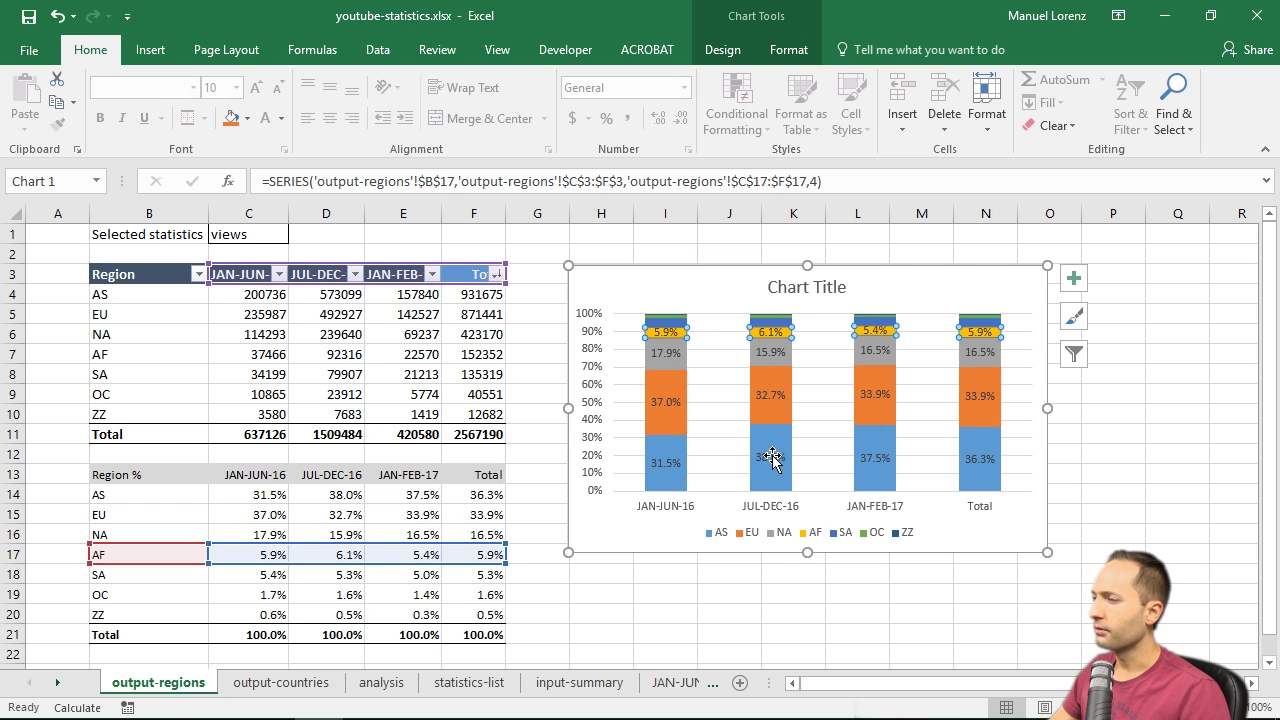
left_click(801, 601)
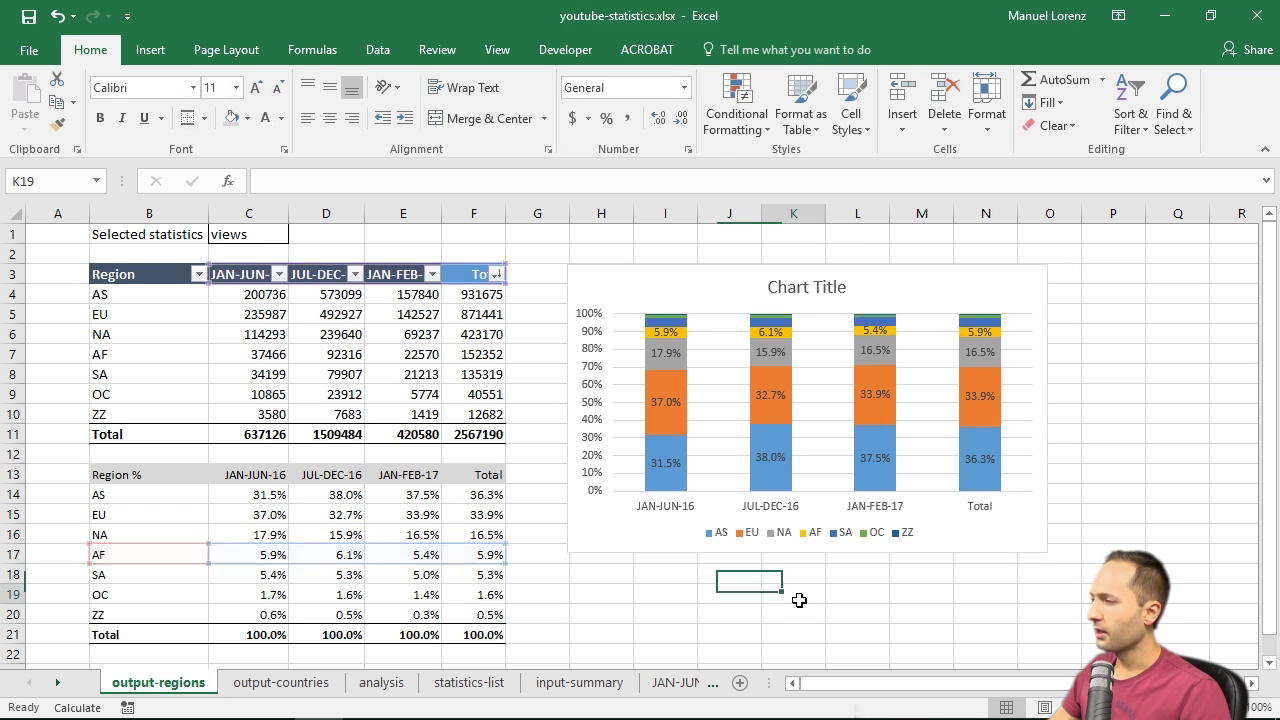